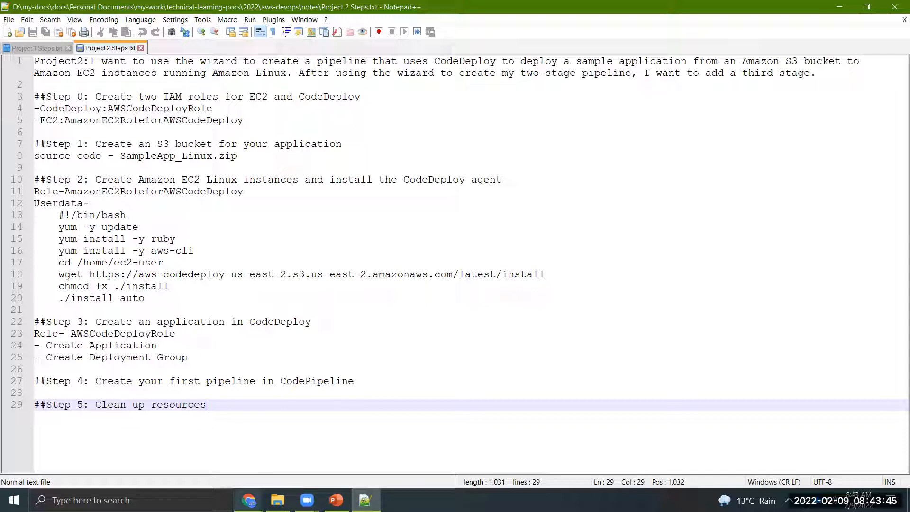
Step: Switch to the AWS console in Chrome and open the S3 bucket creation form
{"action": "mouse_move", "coordinate": [249, 500]}
{"action": "left_click", "coordinate": [313, 437]}
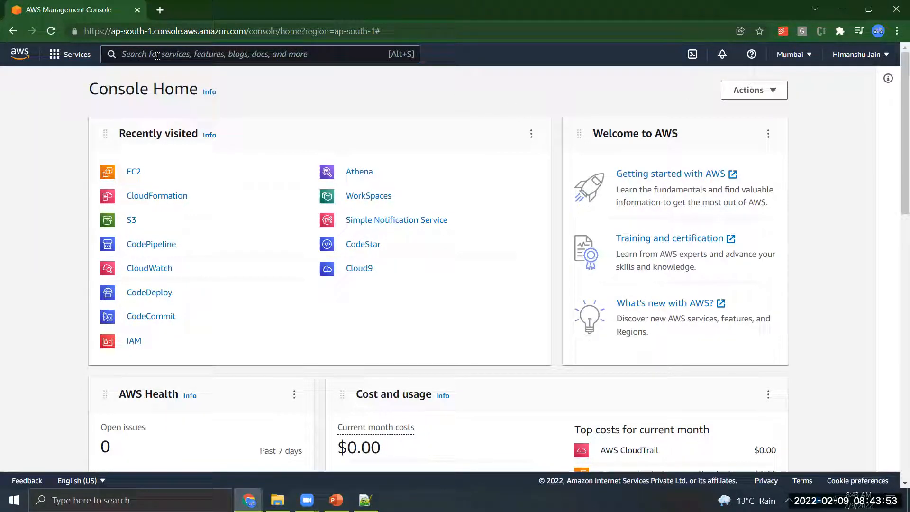
{"action": "left_click", "coordinate": [132, 222]}
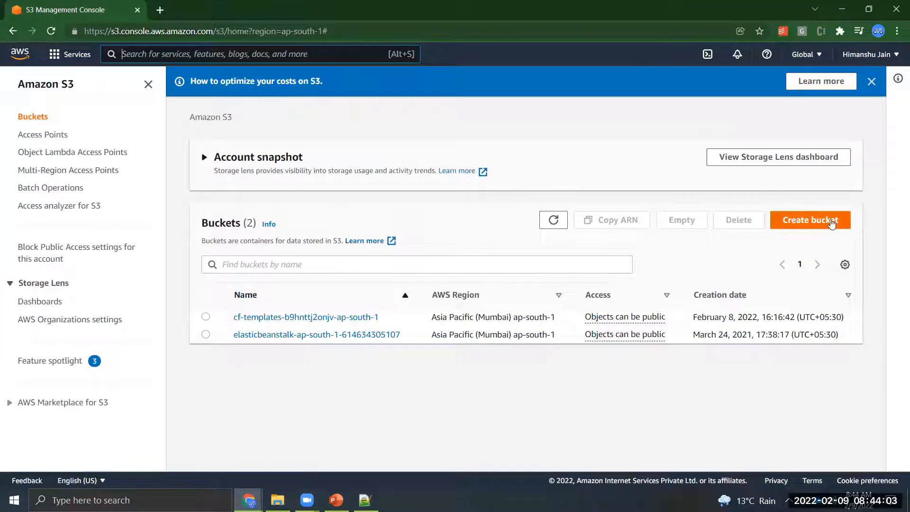
{"action": "left_click", "coordinate": [827, 222]}
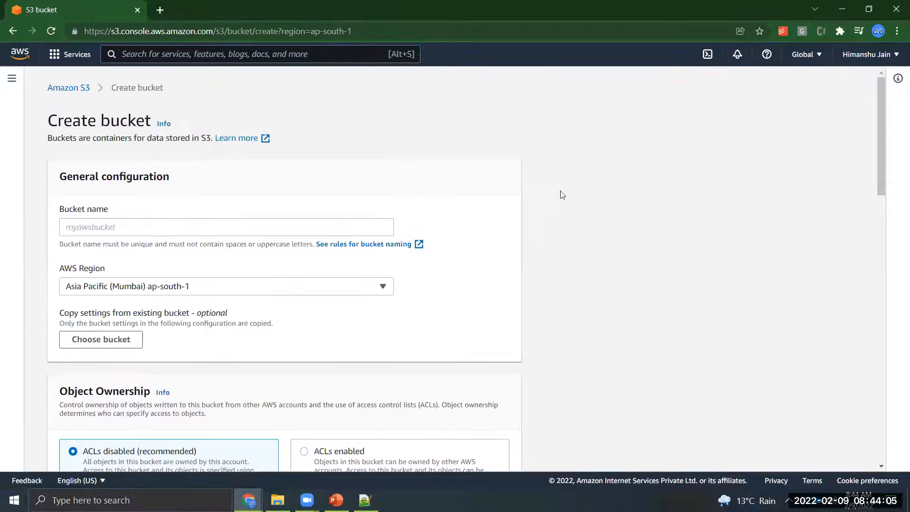
Step: Name the new S3 bucket mydemo
{"action": "left_click", "coordinate": [160, 228]}
{"action": "type", "text": "demo"}
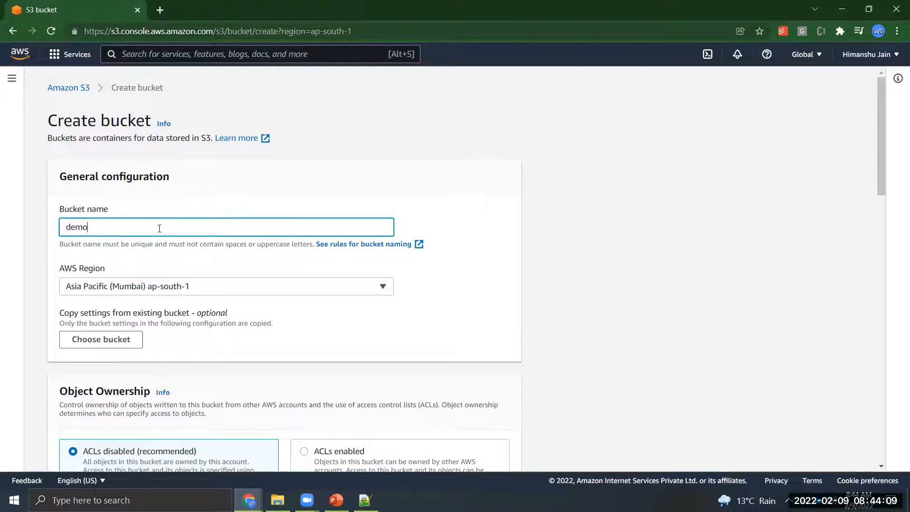
{"action": "key", "text": "Left"}
{"action": "key", "text": "Left"}
{"action": "type", "text": "my"}
{"action": "key", "text": "ctrl+a"}
{"action": "left_click", "coordinate": [392, 359]}
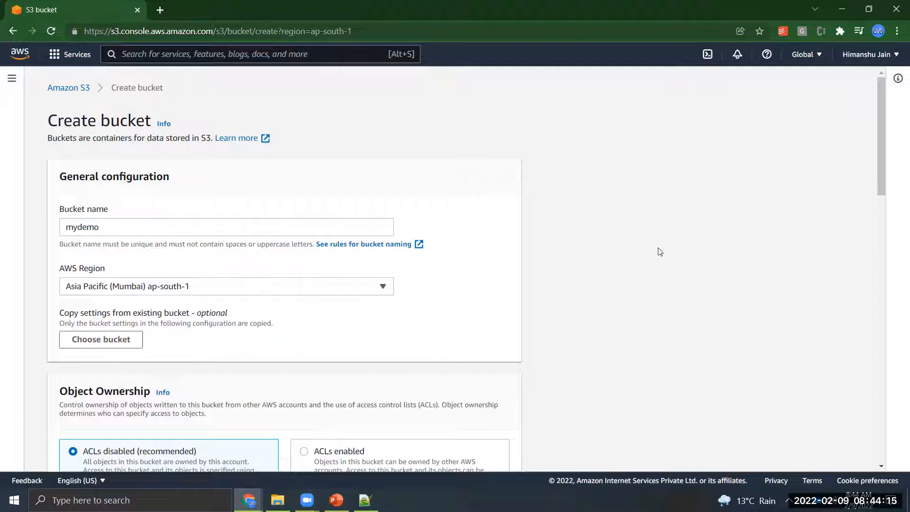
Step: Enable versioning for the bucket and try to create it
{"action": "left_click_drag", "start_coordinate": [884, 162], "coordinate": [897, 369]}
{"action": "left_click", "coordinate": [88, 300]}
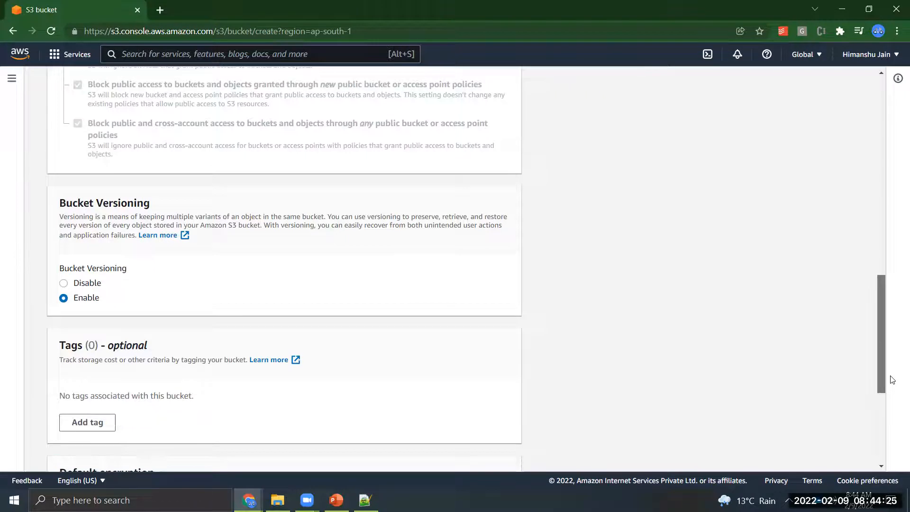
{"action": "scroll", "coordinate": [893, 379], "scroll_direction": "down", "scroll_amount": 5}
{"action": "left_click", "coordinate": [511, 449]}
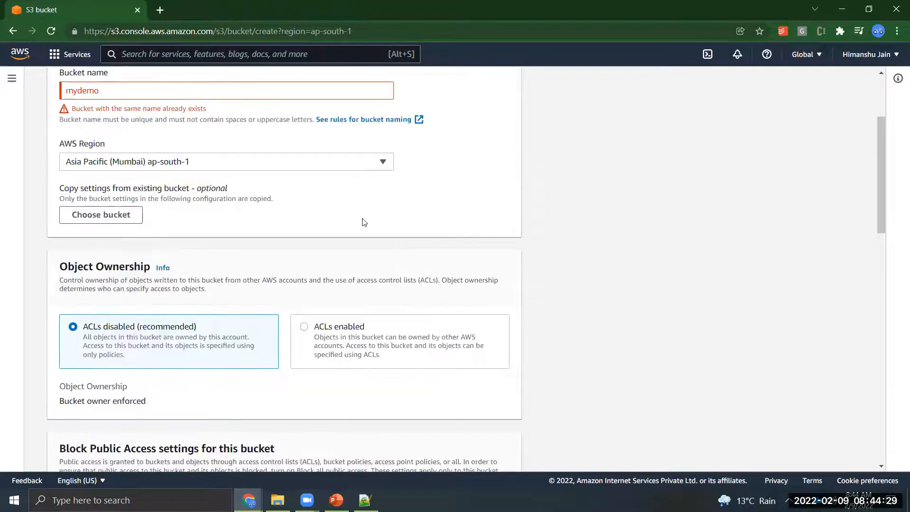
Step: Change the bucket name to mydemo-9thfeb and create the bucket
{"action": "left_click", "coordinate": [107, 88]}
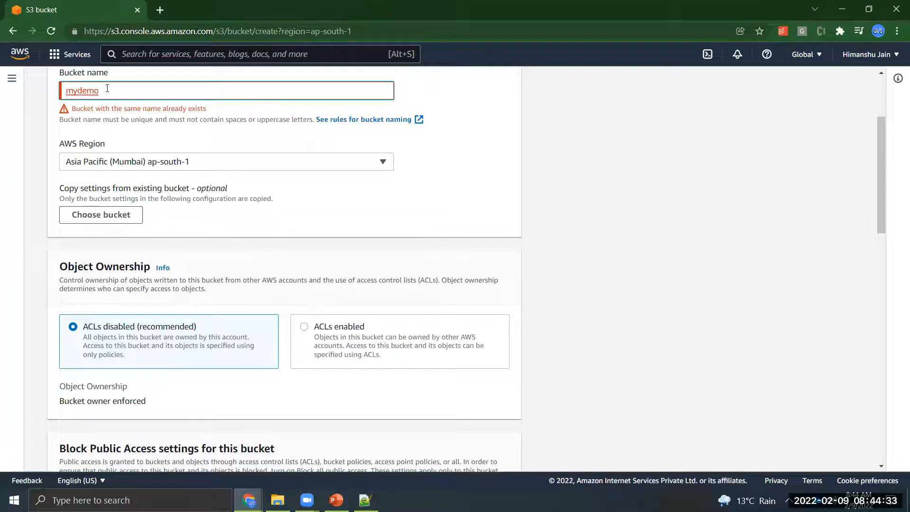
{"action": "type", "text": "-9thfeb"}
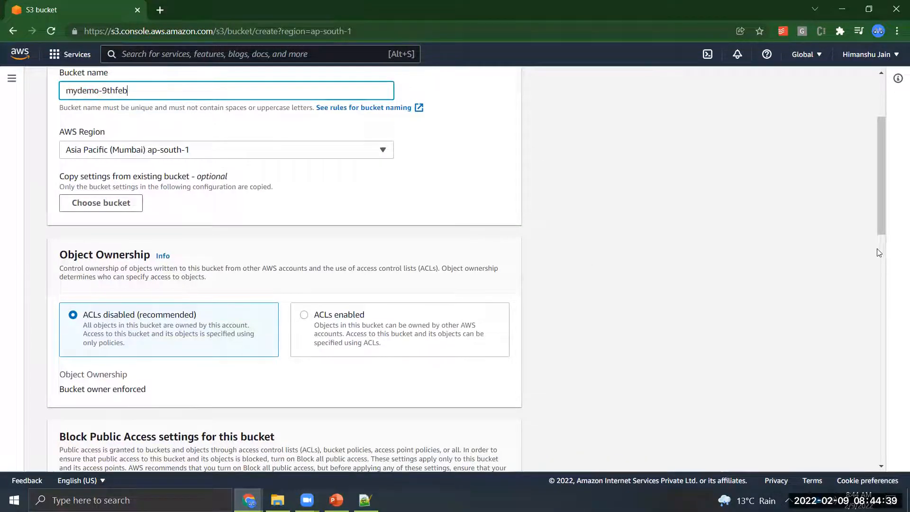
{"action": "left_click_drag", "start_coordinate": [879, 220], "coordinate": [882, 448]}
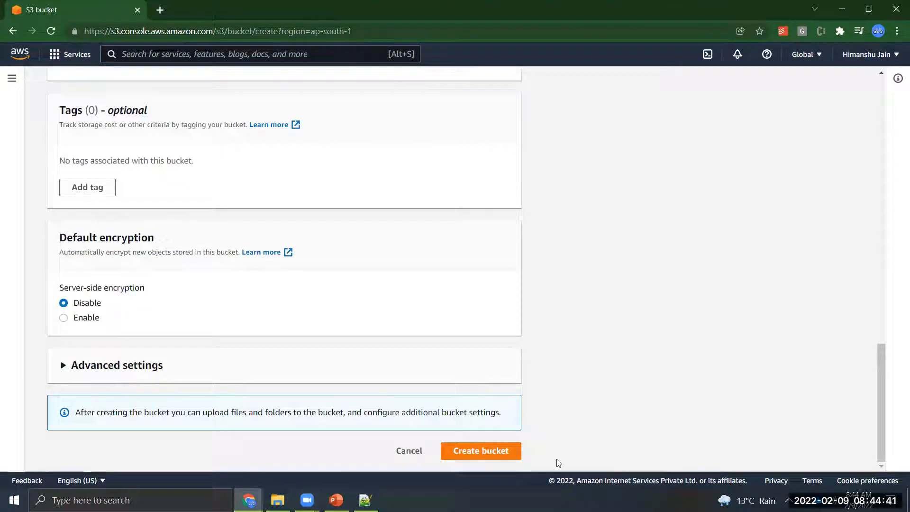
{"action": "left_click", "coordinate": [494, 463]}
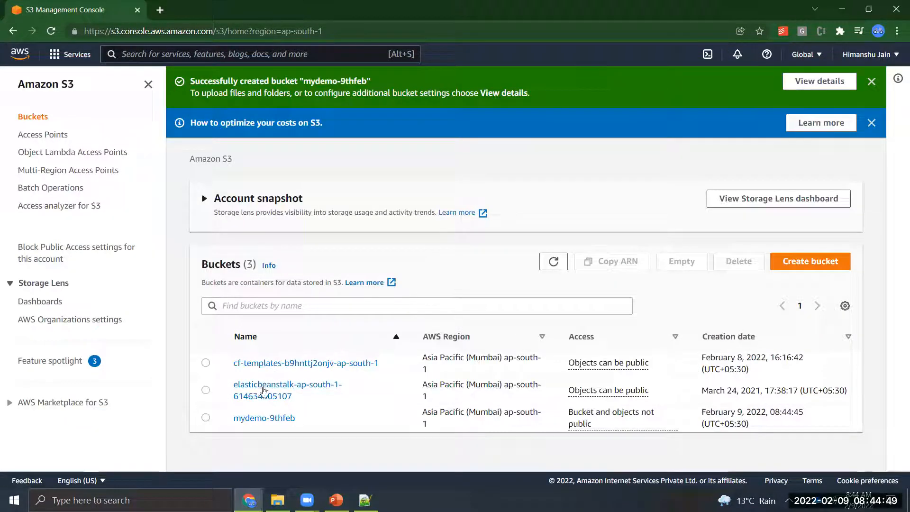
Step: Open the mydemo-9thfeb bucket and switch to File Explorer to inspect the contents of the SampleApp_Linux folder
{"action": "left_click", "coordinate": [258, 419]}
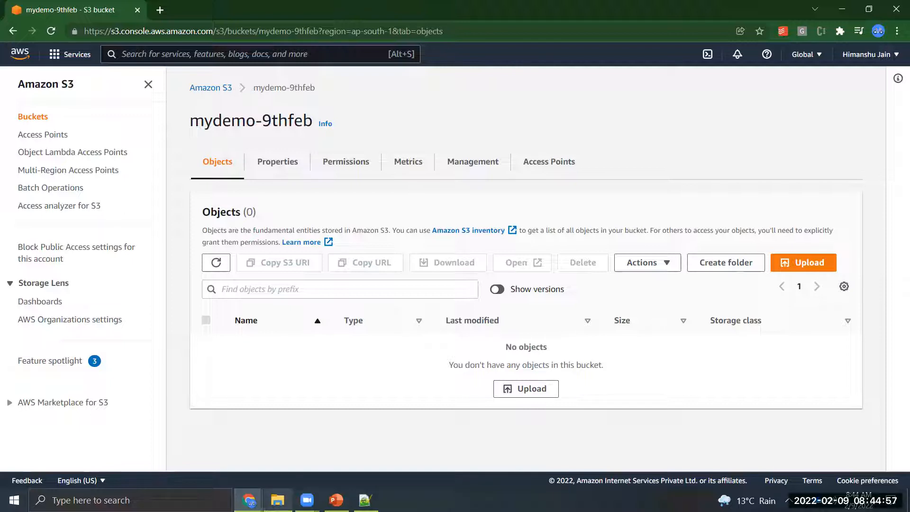
{"action": "mouse_move", "coordinate": [277, 501]}
{"action": "left_click", "coordinate": [264, 464]}
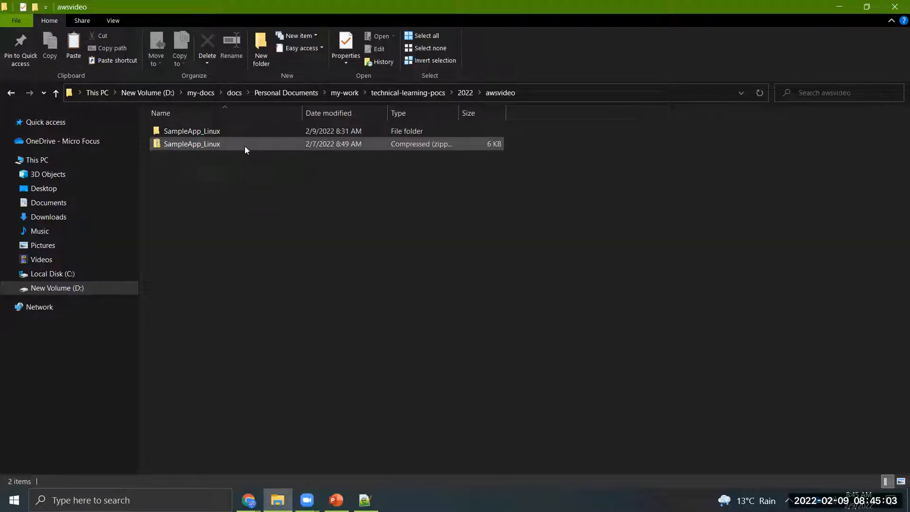
{"action": "double_click", "coordinate": [208, 130]}
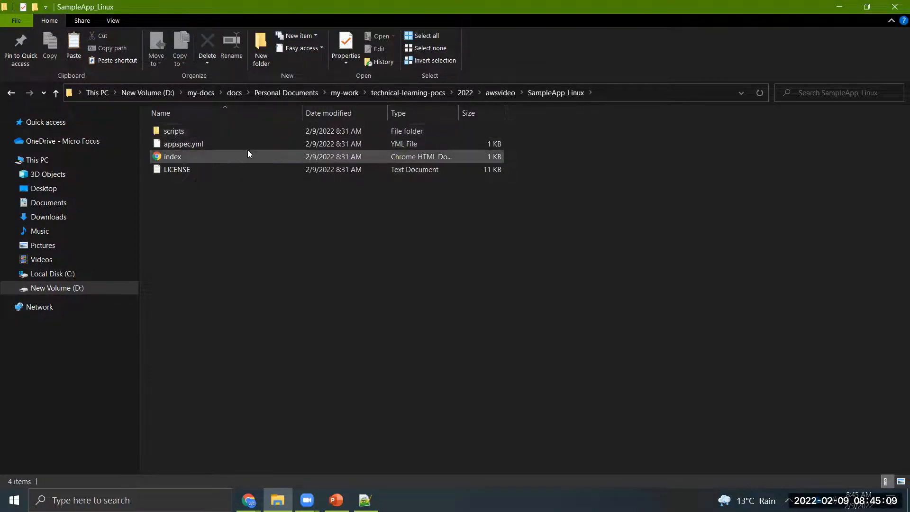
{"action": "left_click", "coordinate": [493, 92]}
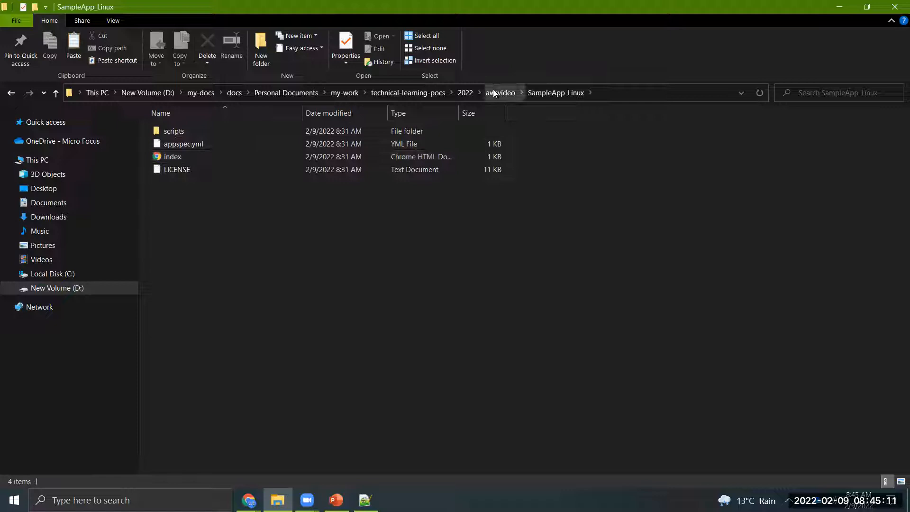
Step: Upload the SampleApp_Linux zip file from the awsvideo folder to the mydemo-9thfeb bucket and close the upload status
{"action": "left_click", "coordinate": [215, 145]}
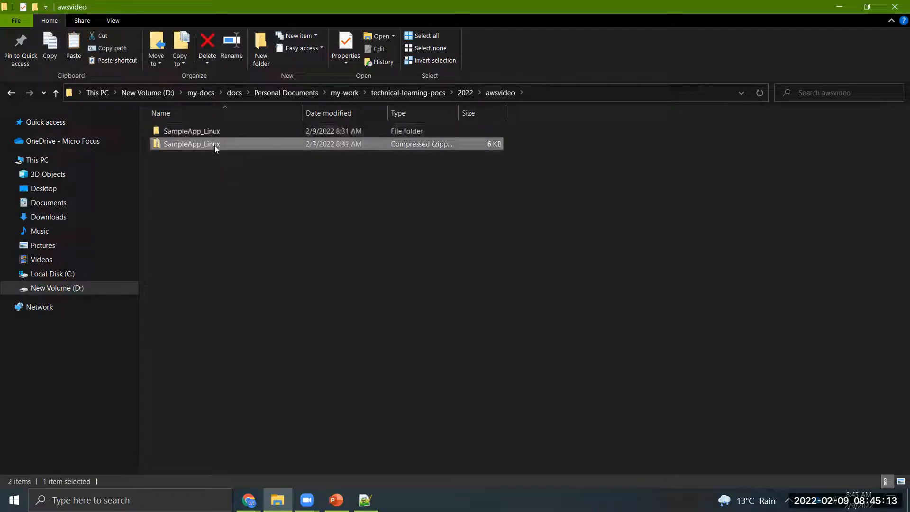
{"action": "left_click_drag", "start_coordinate": [215, 145], "coordinate": [358, 396]}
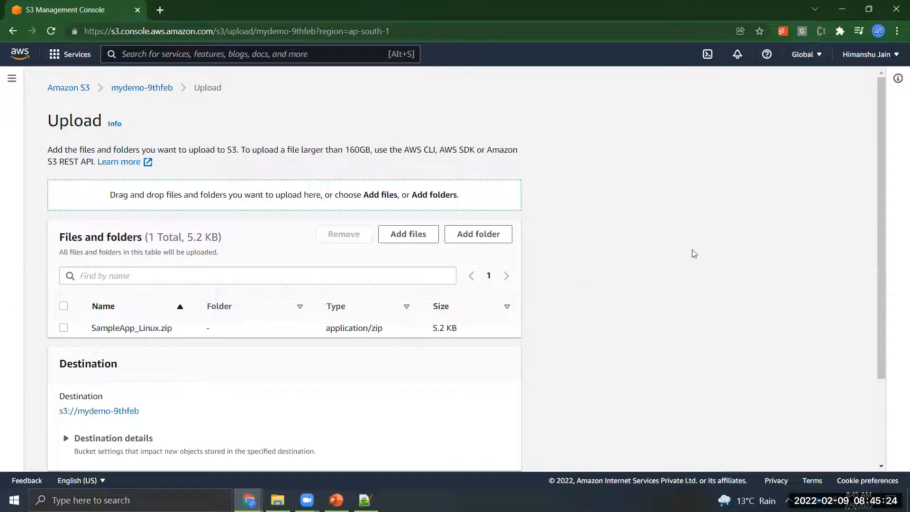
{"action": "scroll", "coordinate": [897, 228], "scroll_direction": "down", "scroll_amount": 2}
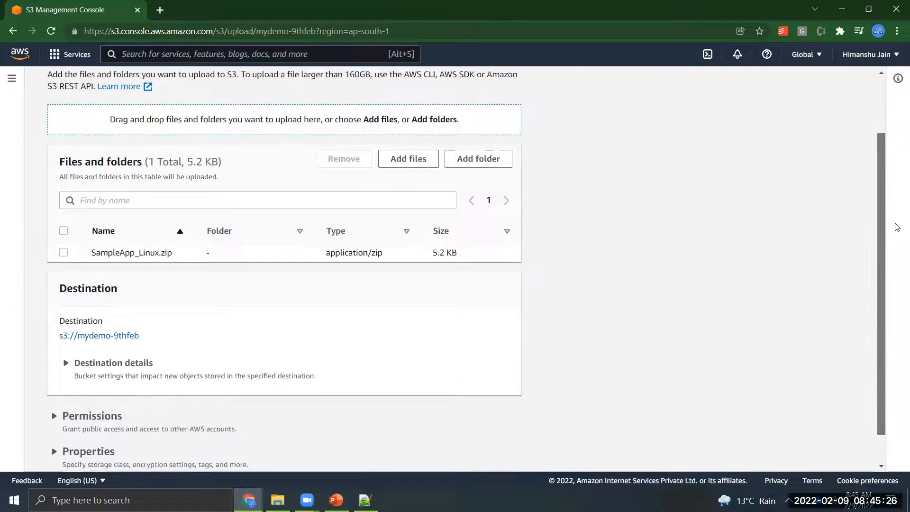
{"action": "scroll", "coordinate": [897, 228], "scroll_direction": "down", "scroll_amount": 1}
{"action": "left_click", "coordinate": [493, 453]}
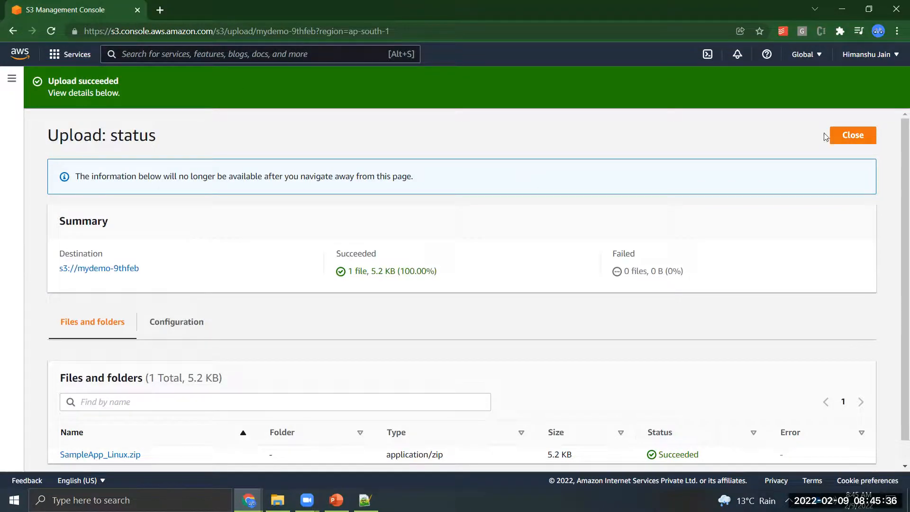
{"action": "left_click", "coordinate": [839, 137]}
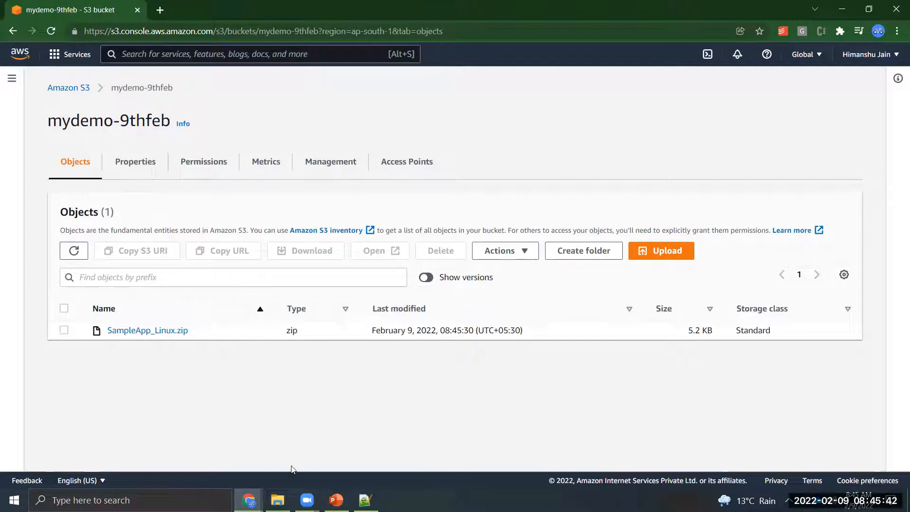
Step: Check the project notes in Notepad++, return to the AWS console and open the list of IAM roles
{"action": "left_click", "coordinate": [365, 500]}
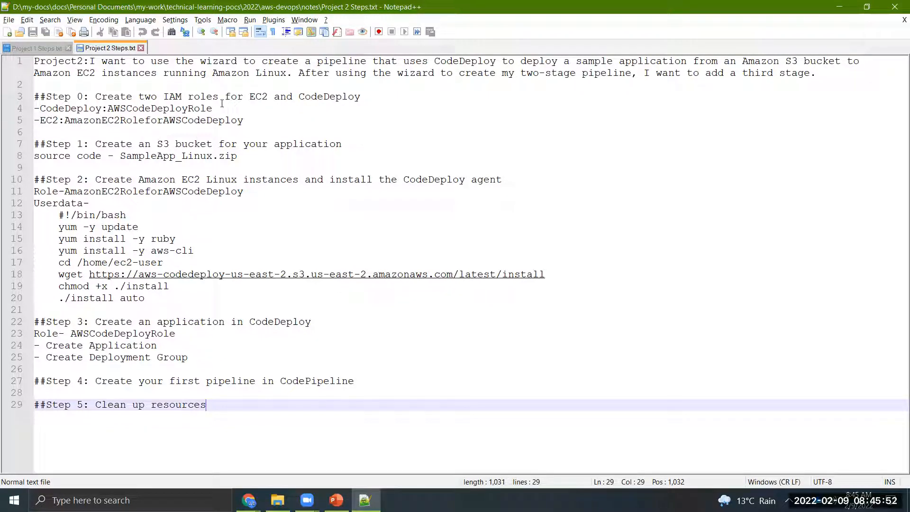
{"action": "key", "text": "alt+Tab"}
{"action": "left_click", "coordinate": [204, 58]}
{"action": "type", "text": "IAM"}
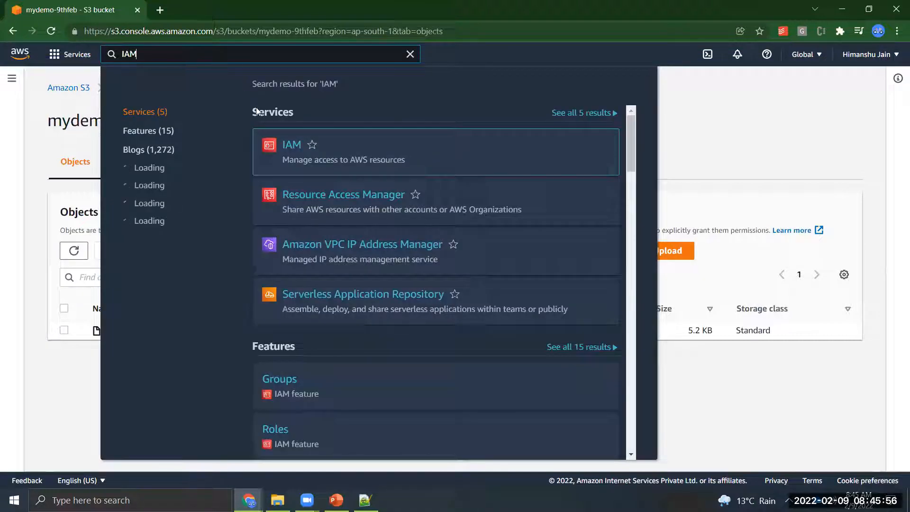
{"action": "left_click", "coordinate": [294, 148]}
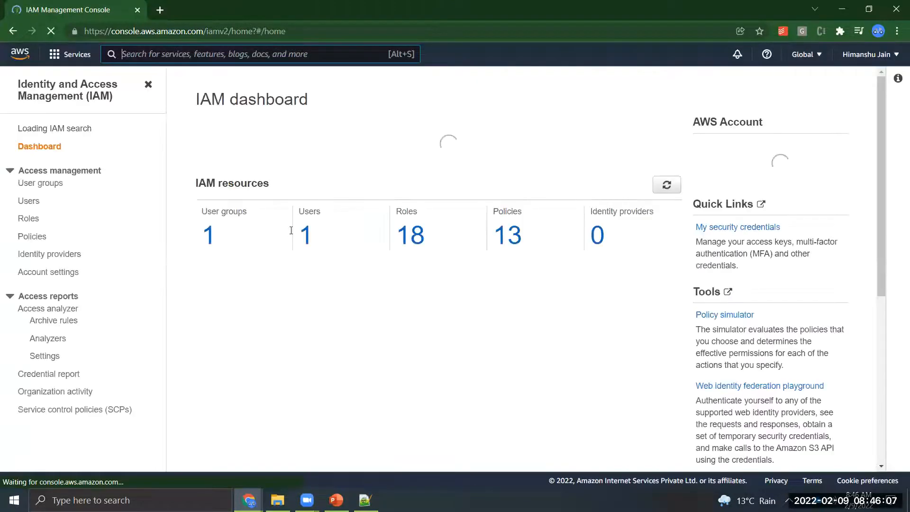
{"action": "left_click", "coordinate": [29, 225]}
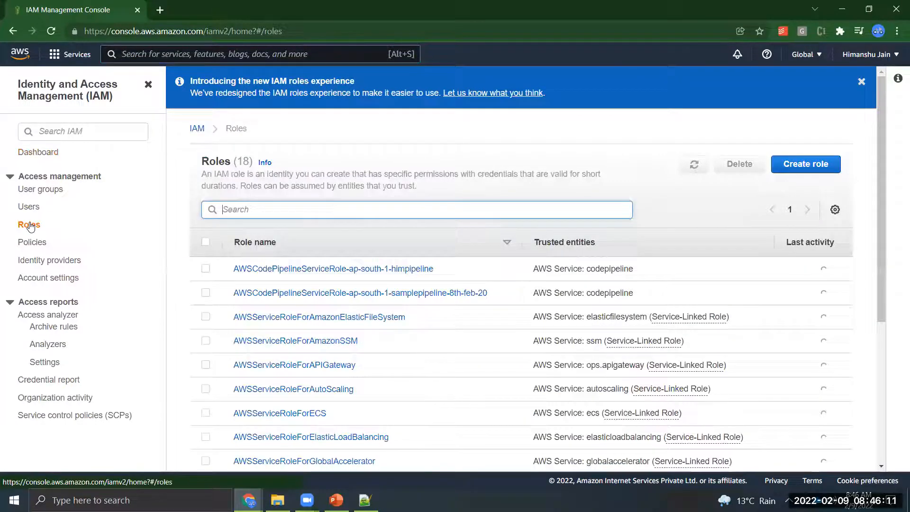
Step: Start a new IAM role with AWS service as trusted entity and EC2 as use case
{"action": "left_click", "coordinate": [798, 162]}
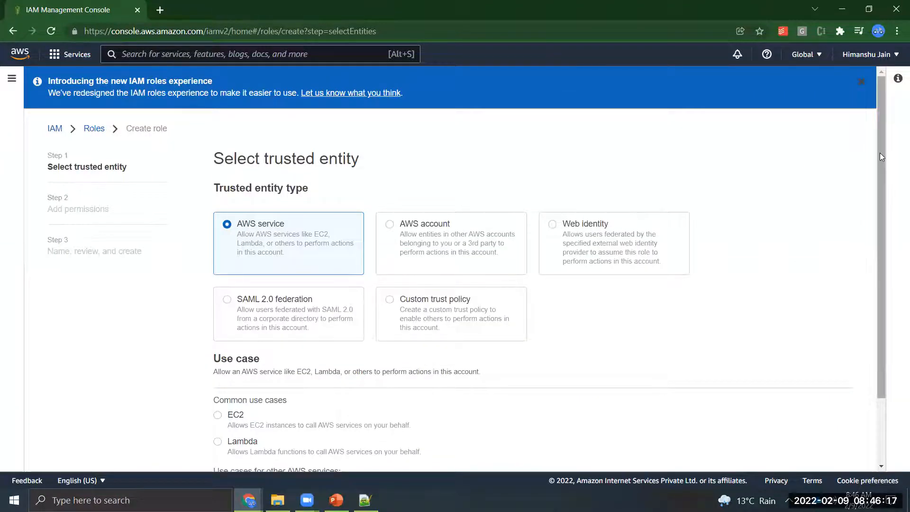
{"action": "left_click_drag", "start_coordinate": [879, 153], "coordinate": [897, 227]}
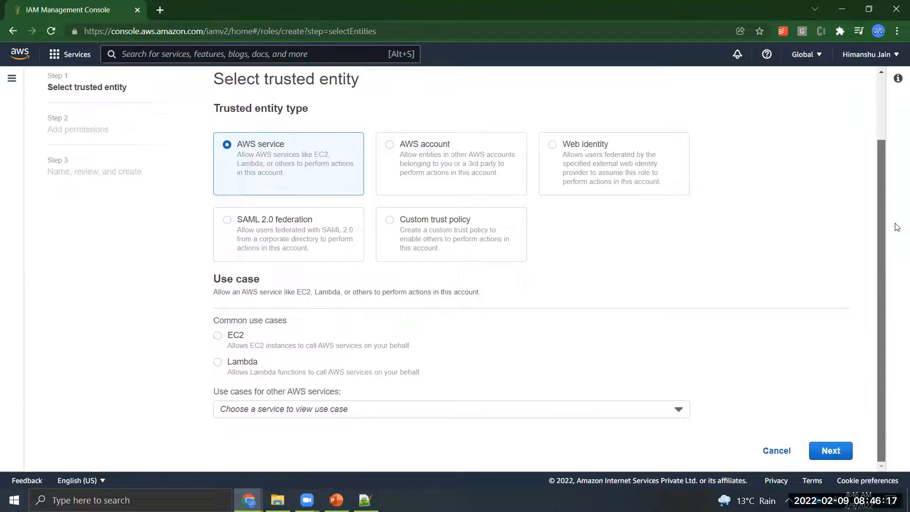
{"action": "left_click", "coordinate": [219, 337]}
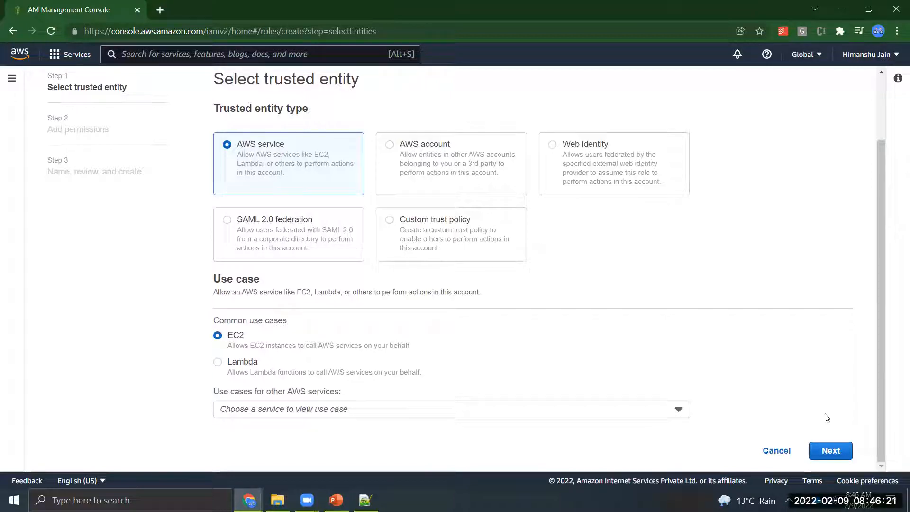
{"action": "left_click", "coordinate": [824, 448]}
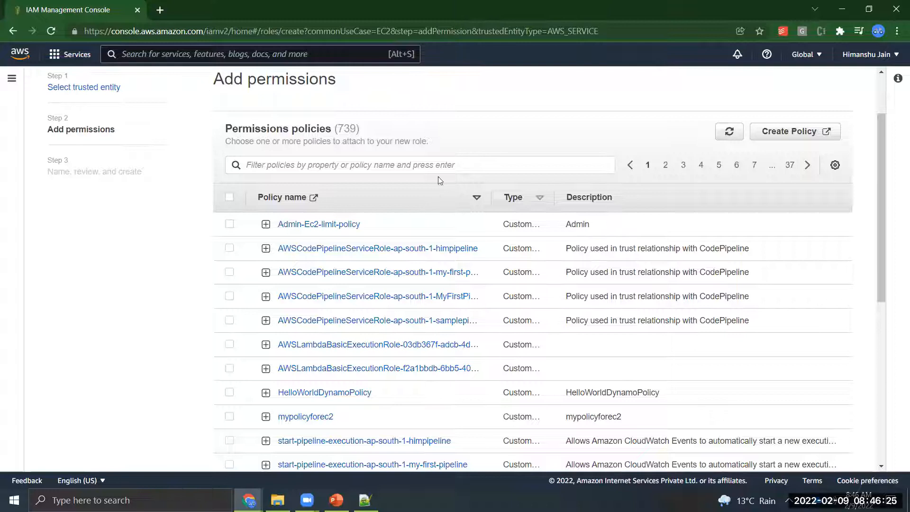
Step: Copy the policy name AmazonEC2RoleforAWSCodeDeploy from the Notepad++ notes and add that policy to the new role's permissions
{"action": "key", "text": "alt+Tab"}
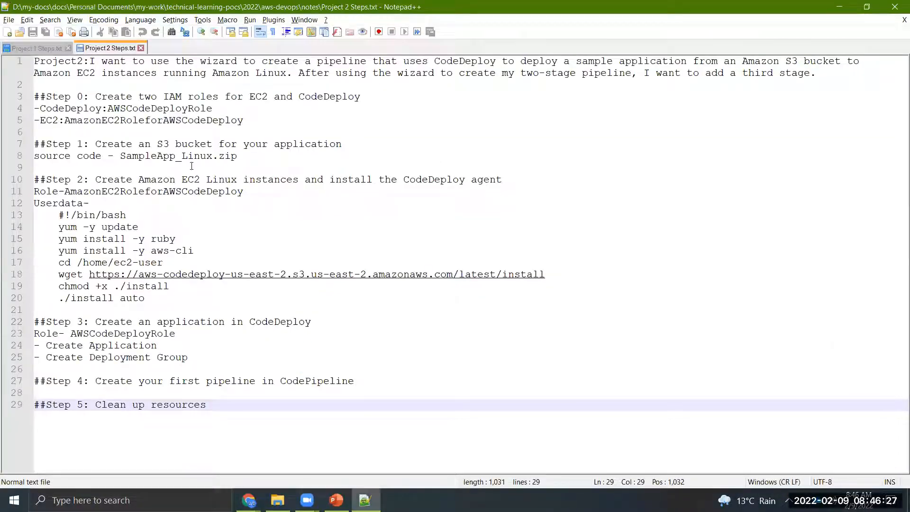
{"action": "double_click", "coordinate": [122, 119]}
{"action": "key", "text": "ctrl+c"}
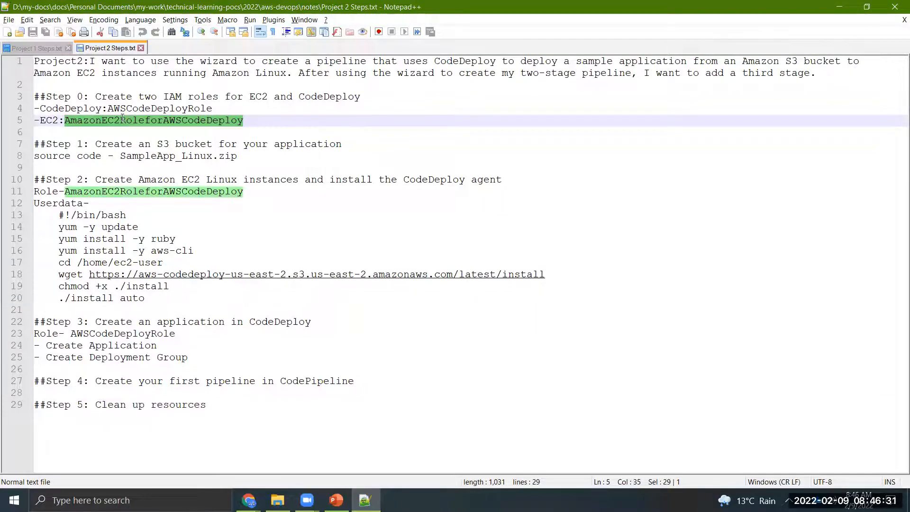
{"action": "key", "text": "alt+Tab"}
{"action": "left_click", "coordinate": [345, 164]}
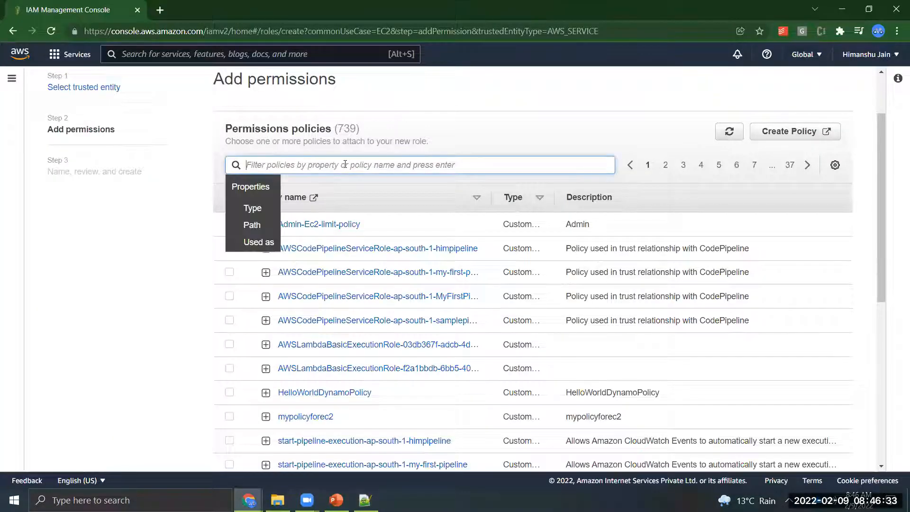
{"action": "key", "text": "ctrl+v"}
{"action": "key", "text": "Return"}
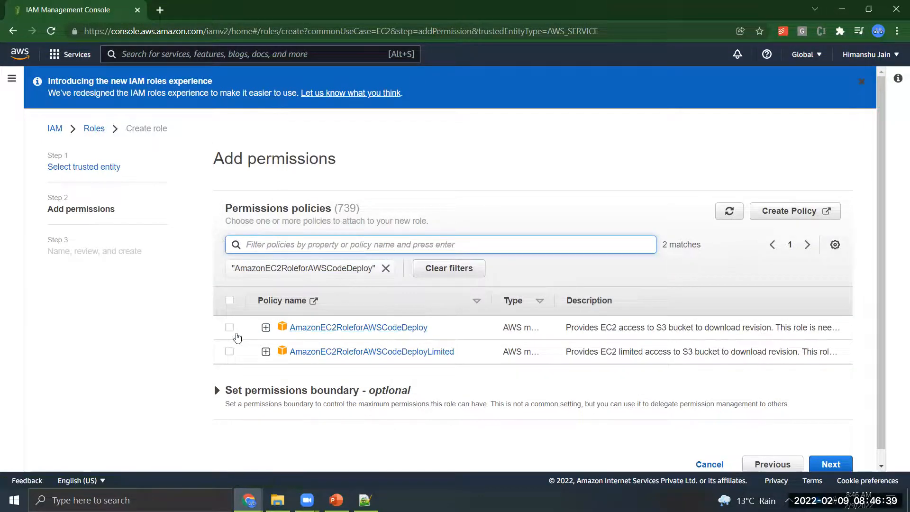
{"action": "left_click", "coordinate": [230, 328]}
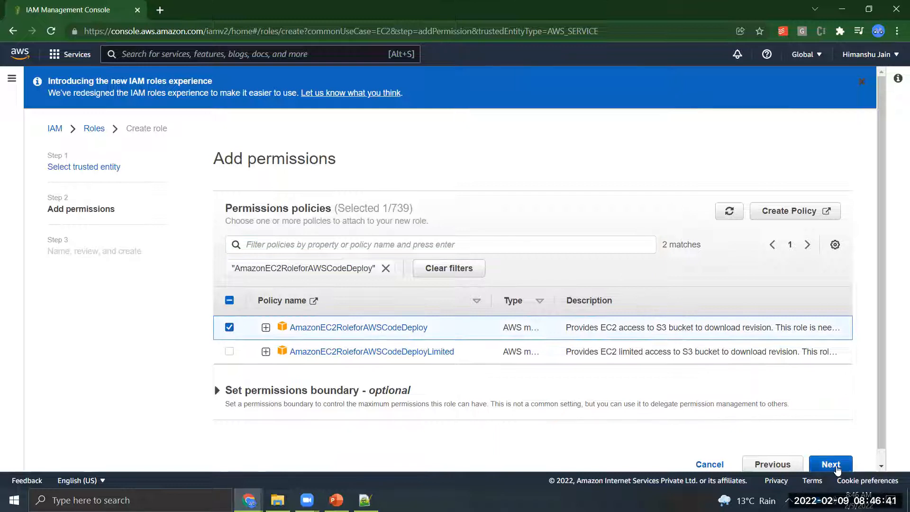
{"action": "left_click", "coordinate": [838, 466]}
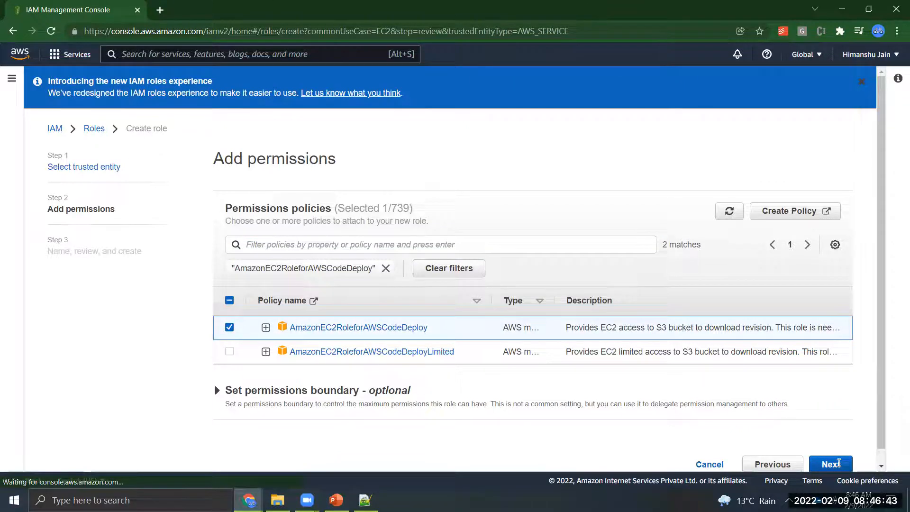
Step: Name the new EC2 role mydemoec2role and create it
{"action": "left_click", "coordinate": [354, 246]}
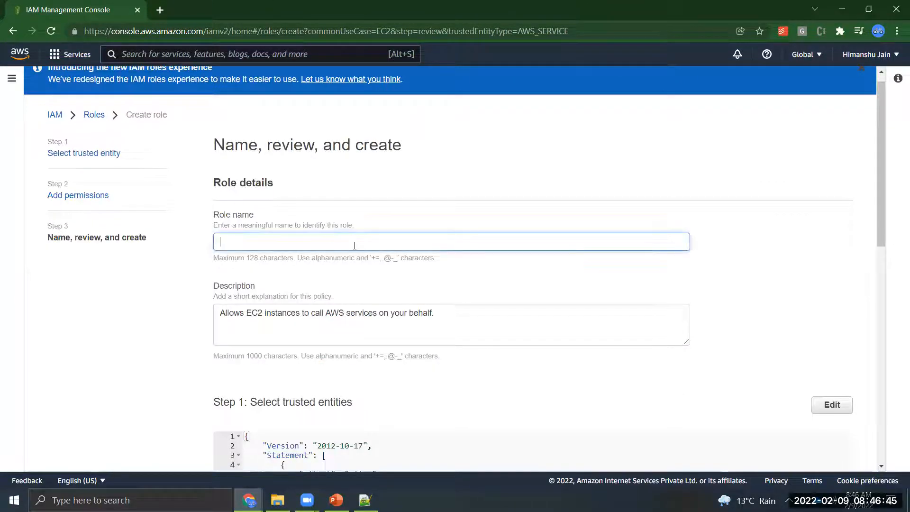
{"action": "type", "text": "mydem"}
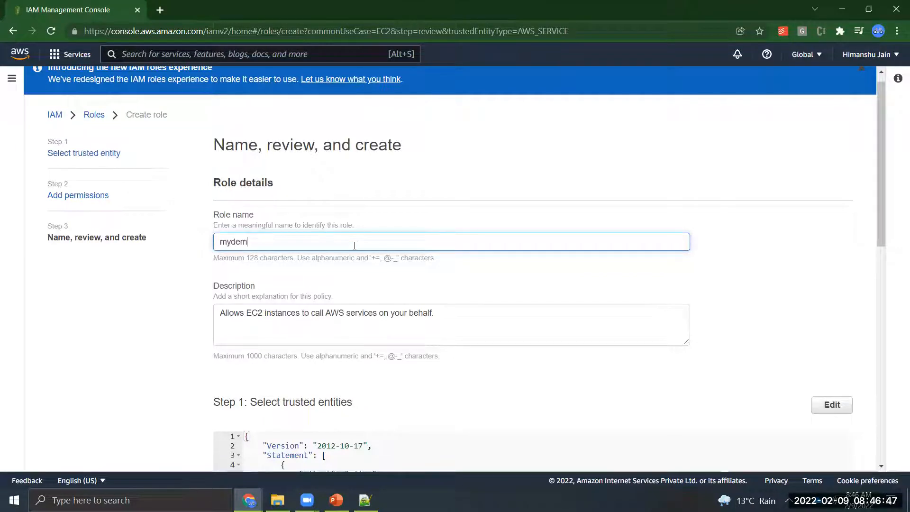
{"action": "type", "text": "oec2role"}
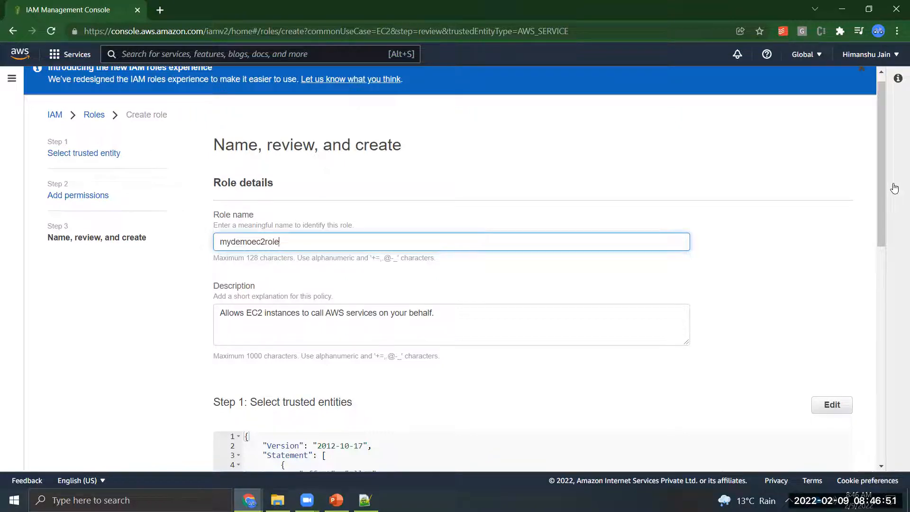
{"action": "left_click_drag", "start_coordinate": [882, 184], "coordinate": [899, 424]}
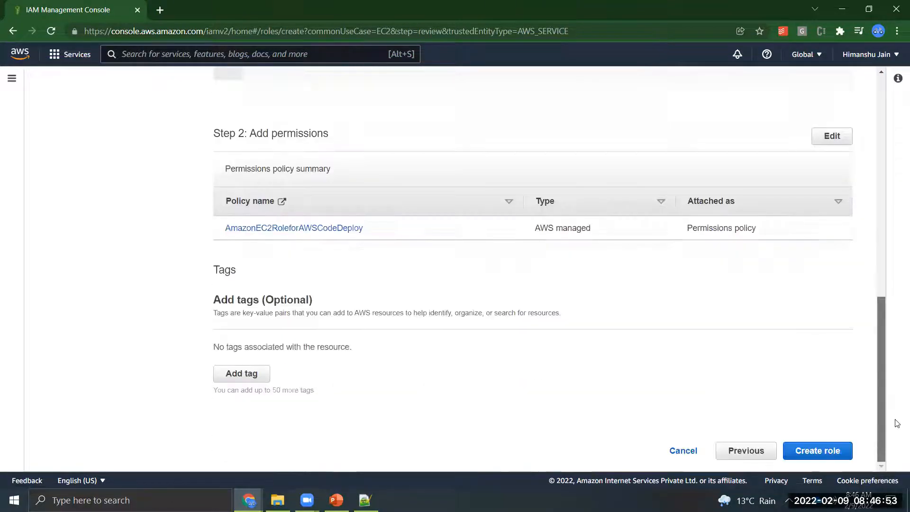
{"action": "left_click", "coordinate": [834, 453]}
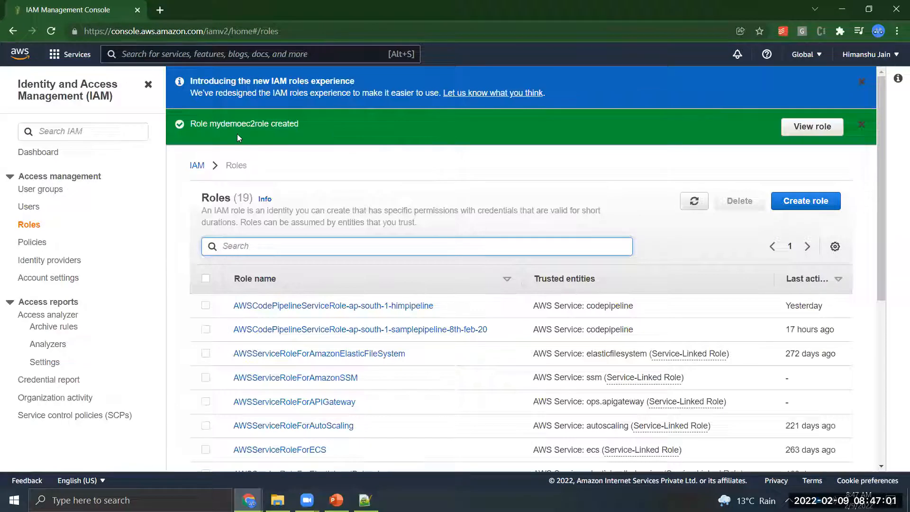
Step: Start another IAM role with AWS service as trusted entity and CodeDeploy as use case, and proceed to its permissions
{"action": "left_click", "coordinate": [804, 203]}
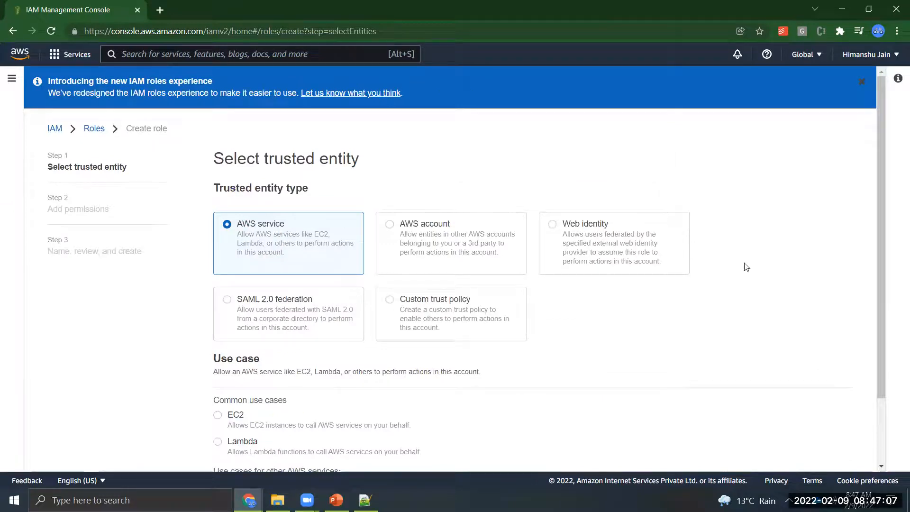
{"action": "left_click_drag", "start_coordinate": [882, 158], "coordinate": [890, 290]}
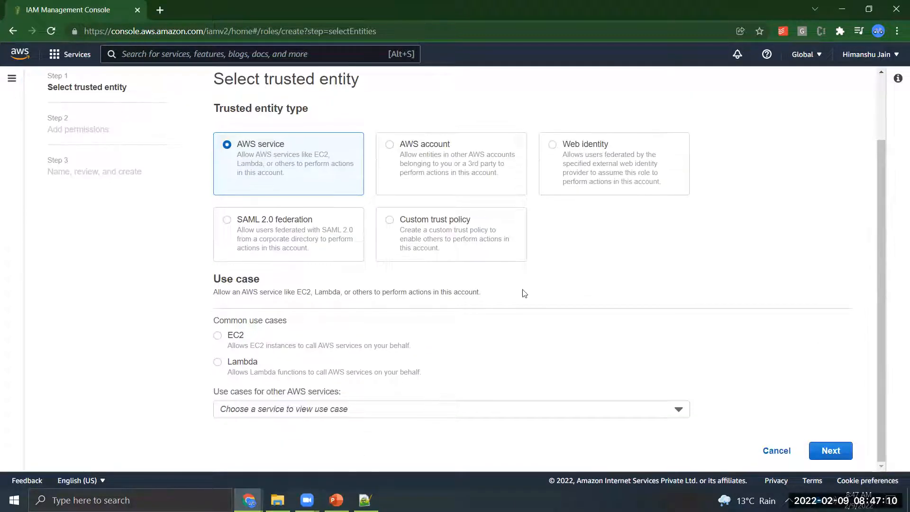
{"action": "left_click", "coordinate": [231, 411]}
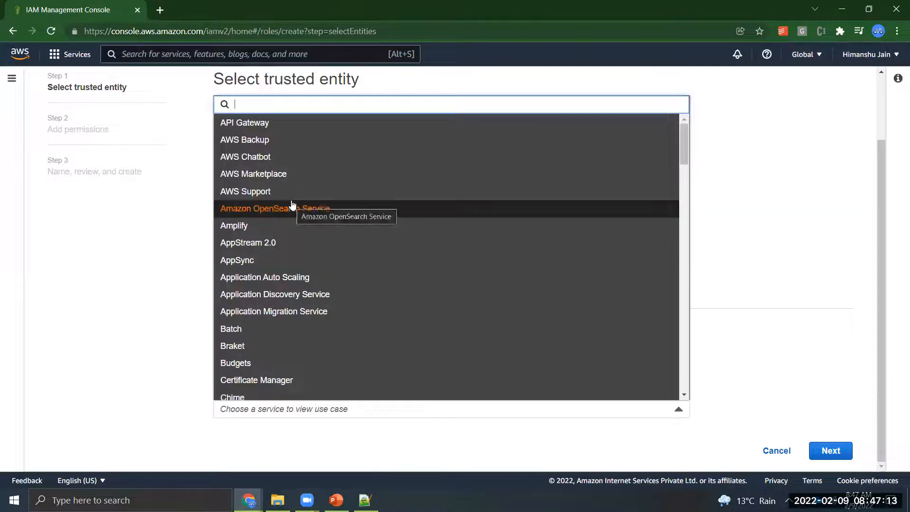
{"action": "type", "text": "code"}
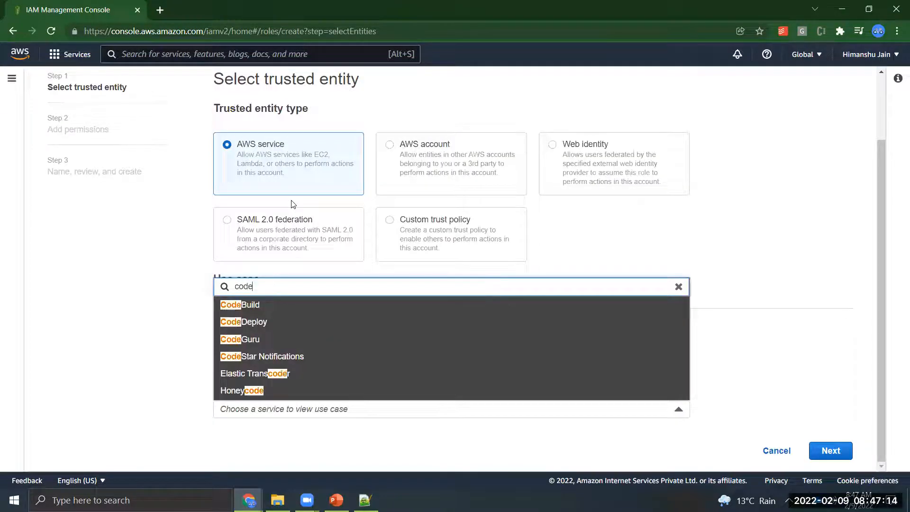
{"action": "left_click", "coordinate": [235, 322]}
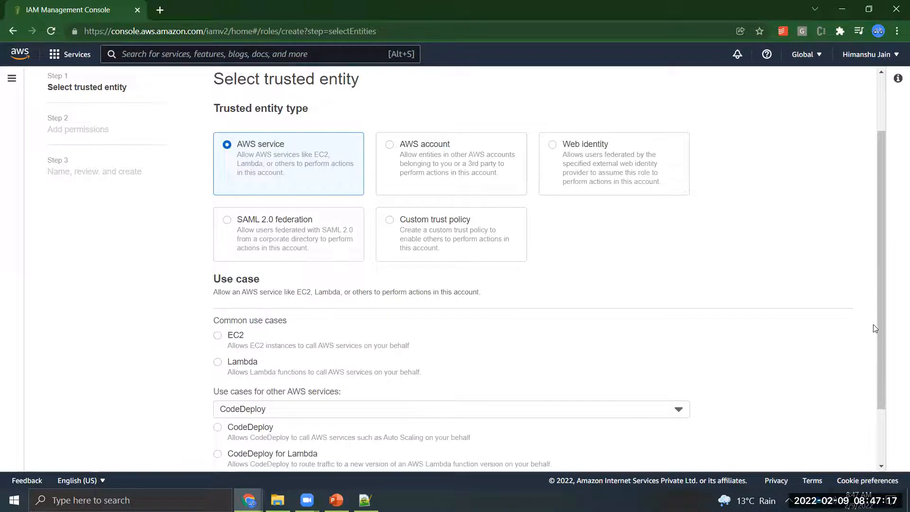
{"action": "scroll", "coordinate": [893, 371], "scroll_direction": "down", "scroll_amount": 2}
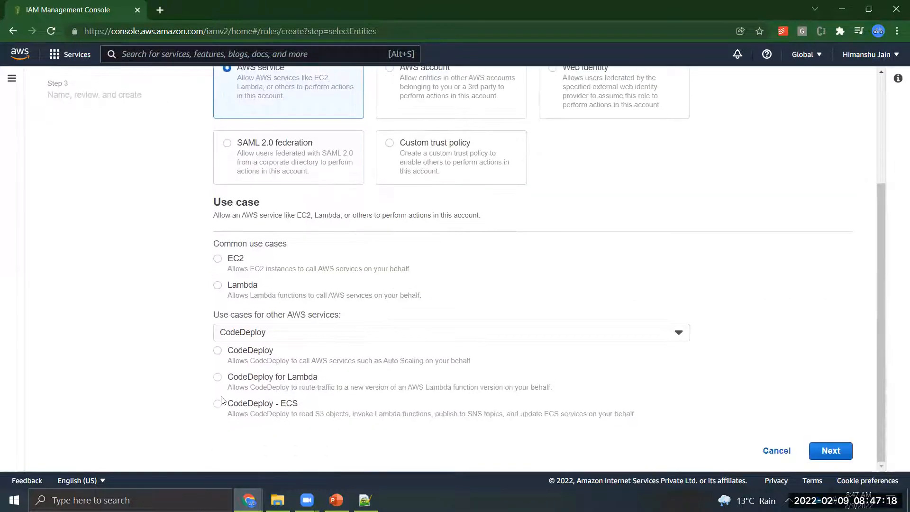
{"action": "left_click", "coordinate": [227, 351]}
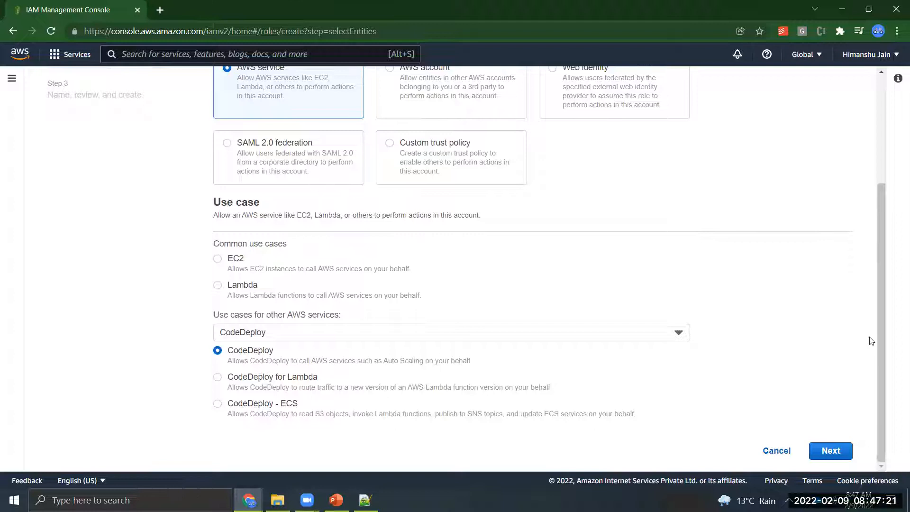
{"action": "left_click", "coordinate": [830, 452]}
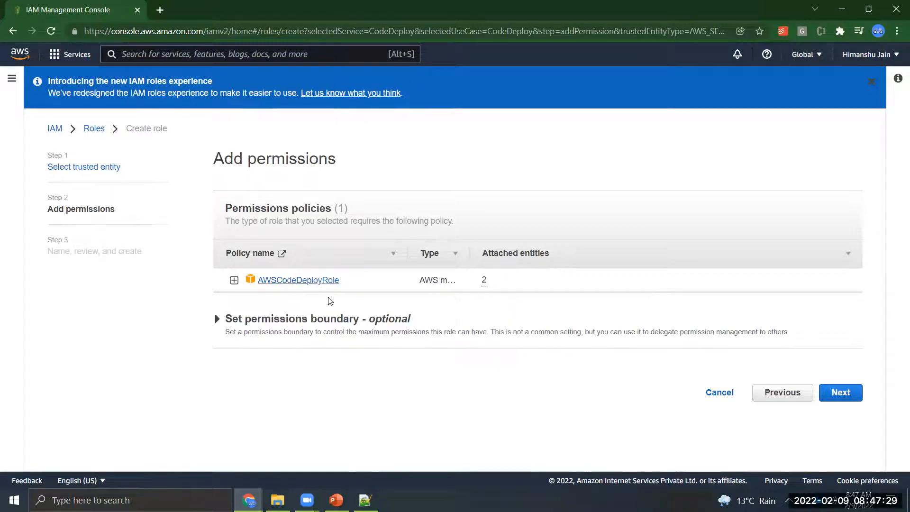
Step: Accept the AWSCodeDeployRole policy, name the role mydemocodedeployrole and create it
{"action": "left_click", "coordinate": [837, 392]}
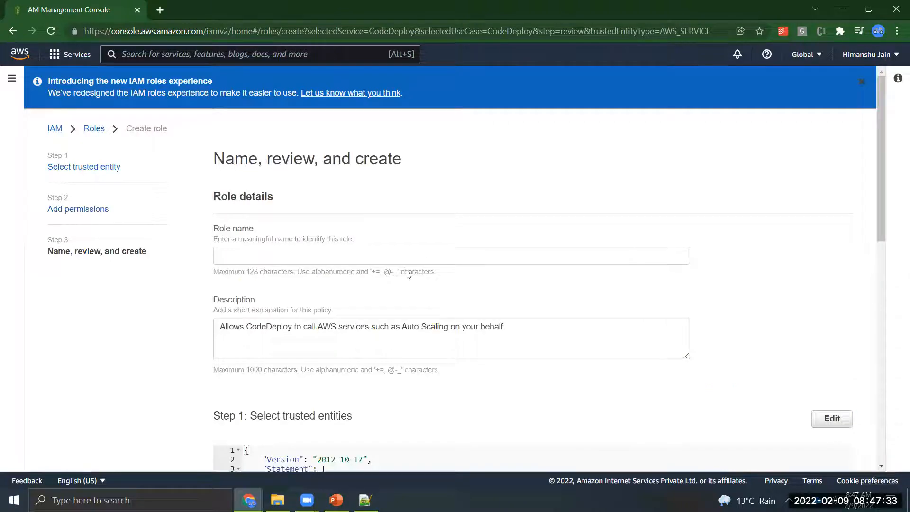
{"action": "left_click", "coordinate": [381, 262]}
{"action": "type", "text": "myd"}
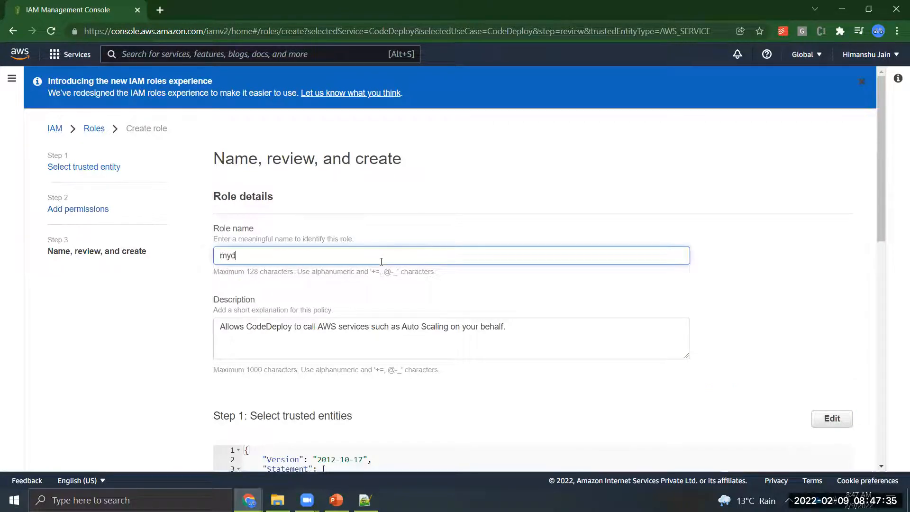
{"action": "type", "text": "emocodedeployrole"}
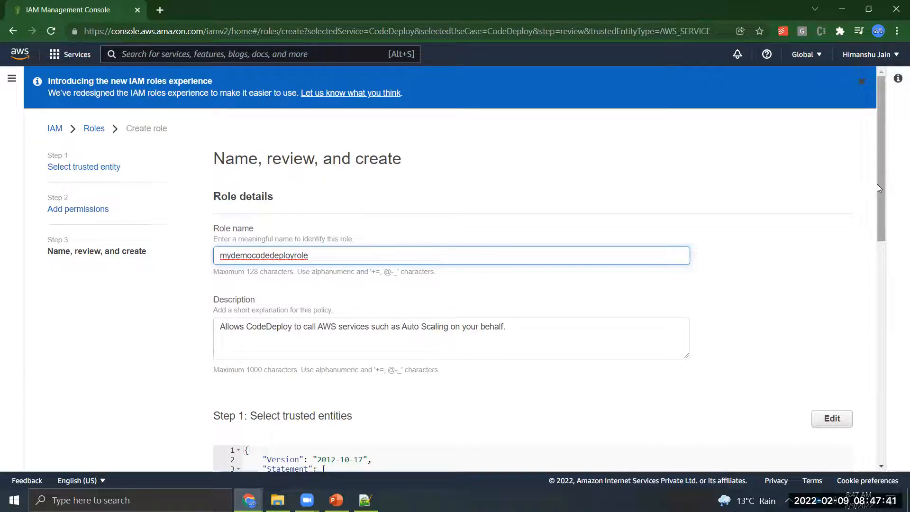
{"action": "left_click_drag", "start_coordinate": [881, 223], "coordinate": [896, 417]}
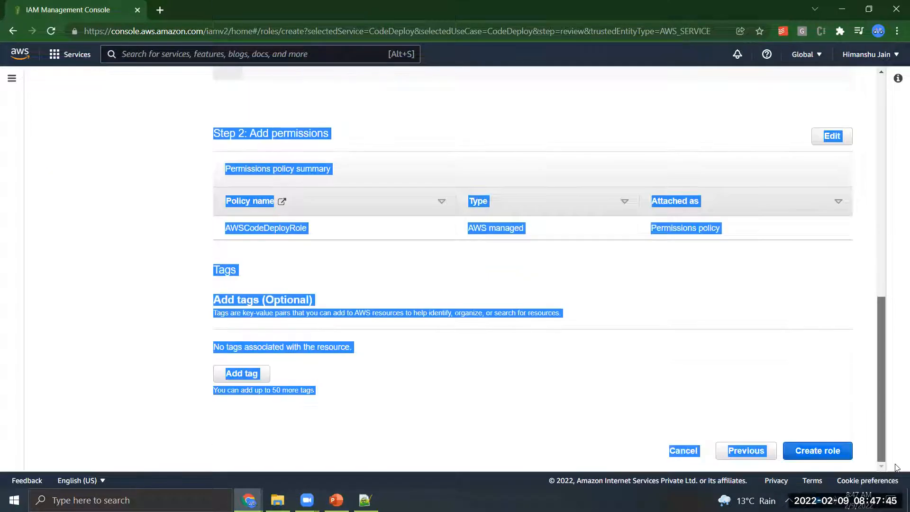
{"action": "left_click", "coordinate": [798, 416]}
{"action": "left_click", "coordinate": [806, 453]}
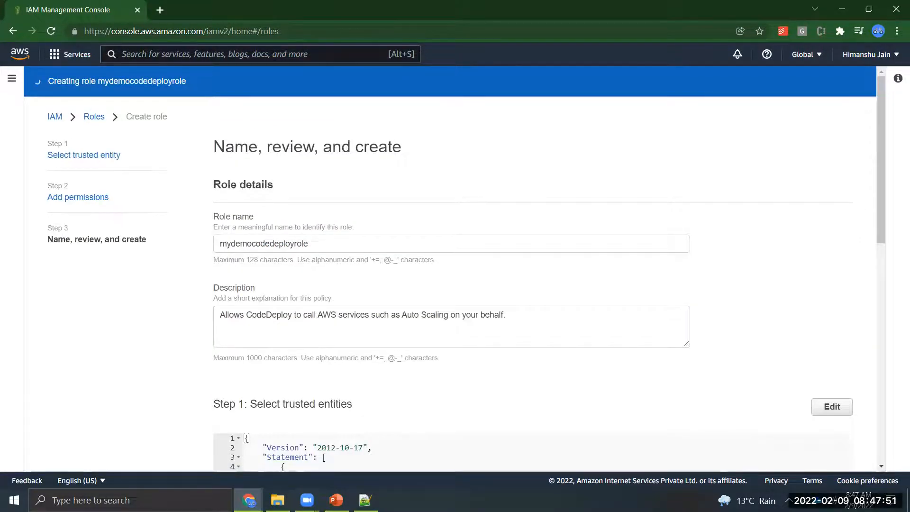
Step: Check the EC2 instance step in the Notepad++ notes, return to the AWS console and open the EC2 service
{"action": "key", "text": "alt+Tab"}
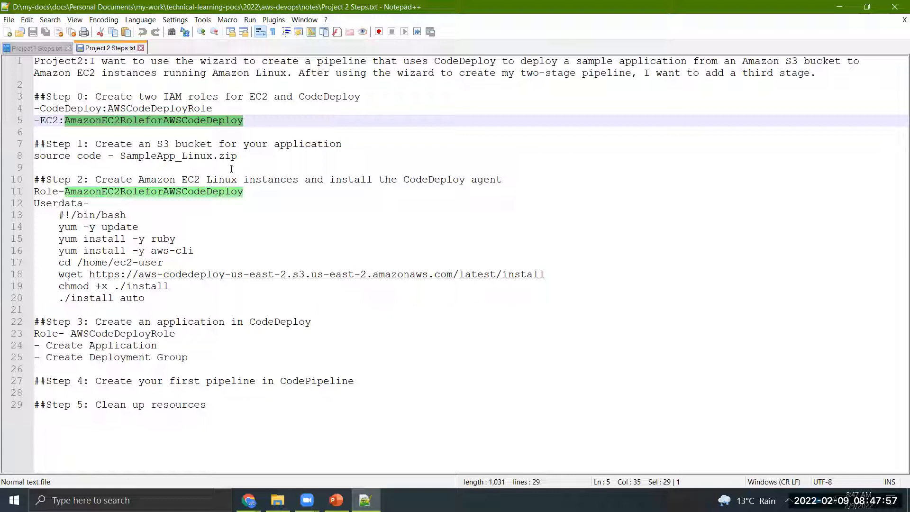
{"action": "double_click", "coordinate": [190, 180]}
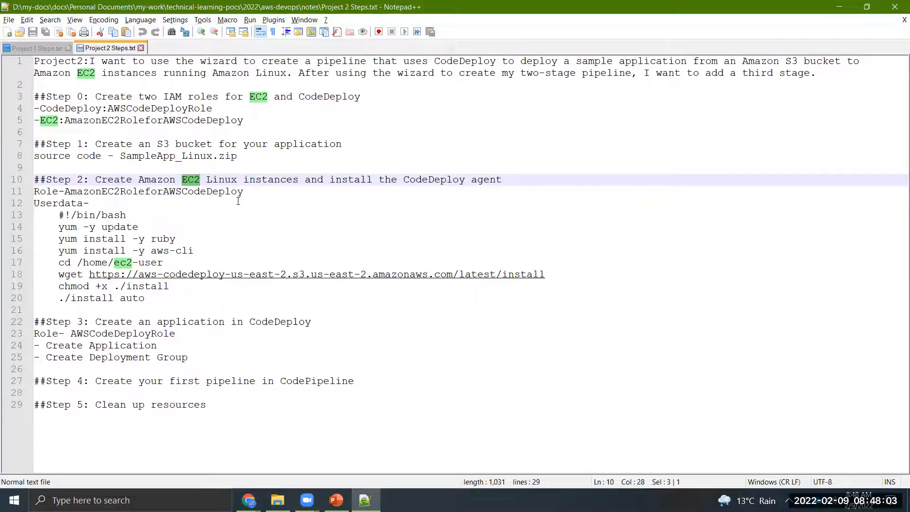
{"action": "key", "text": "alt+Tab"}
{"action": "left_click", "coordinate": [223, 55]}
{"action": "type", "text": "ec2"}
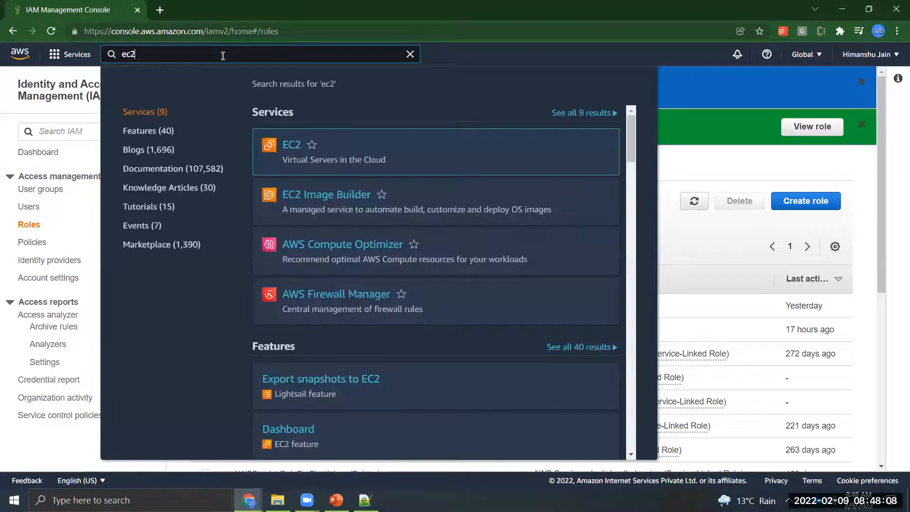
{"action": "left_click", "coordinate": [290, 151]}
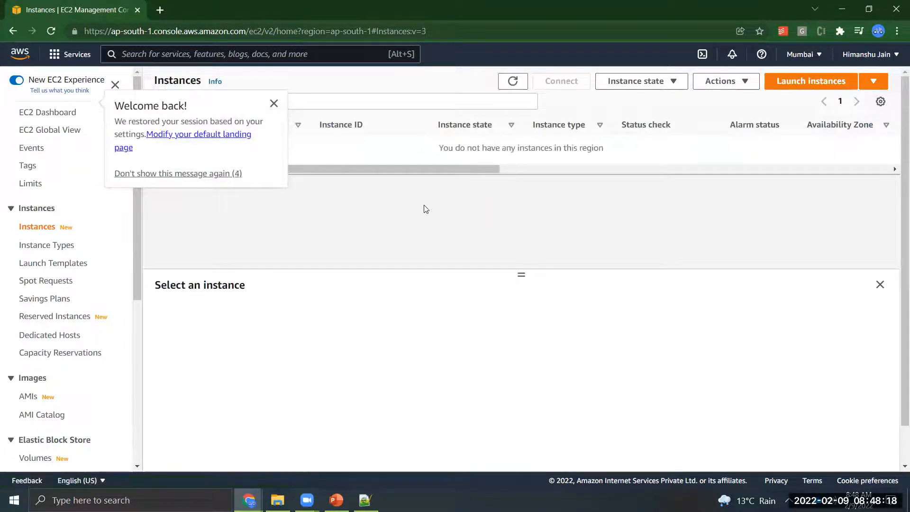
Step: Start launching an instance with Amazon Linux 2 AMI (HVM) - Kernel 5.10 and type t2.micro, and proceed to the instance details
{"action": "left_click", "coordinate": [789, 84]}
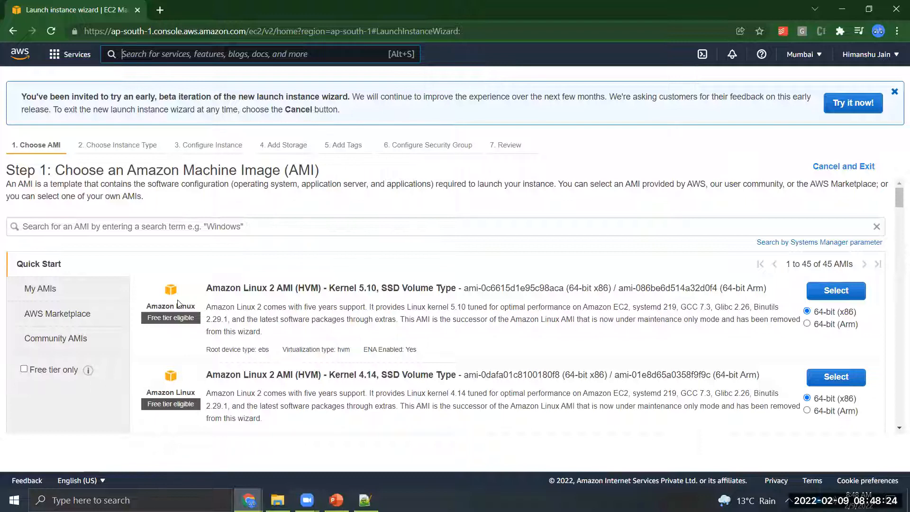
{"action": "left_click", "coordinate": [824, 291]}
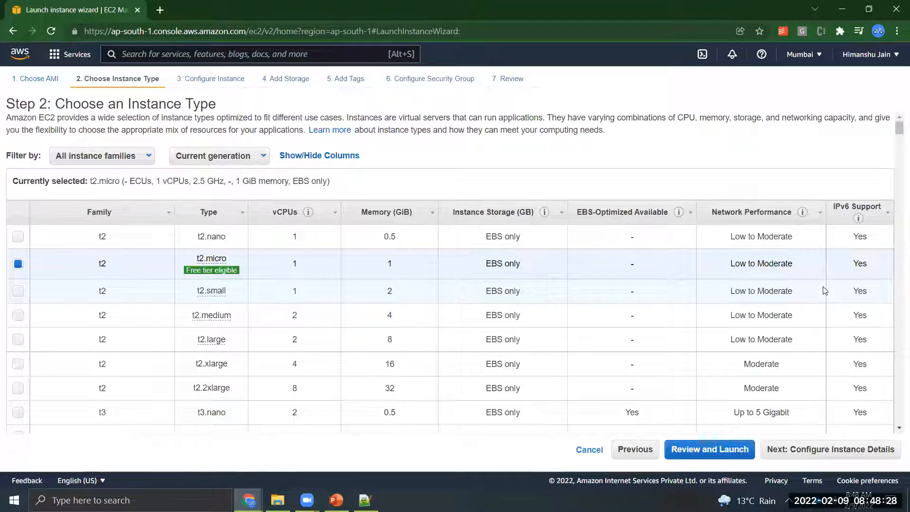
{"action": "mouse_move", "coordinate": [205, 270]}
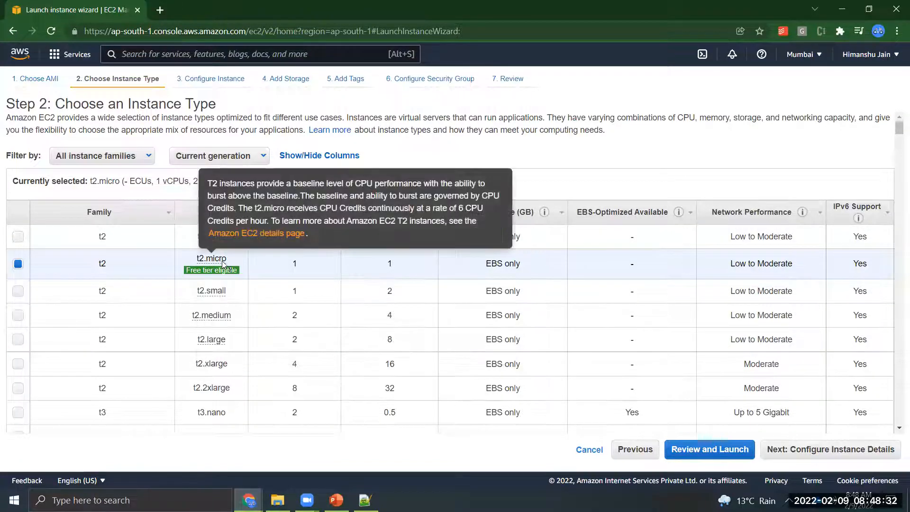
{"action": "left_click", "coordinate": [799, 449]}
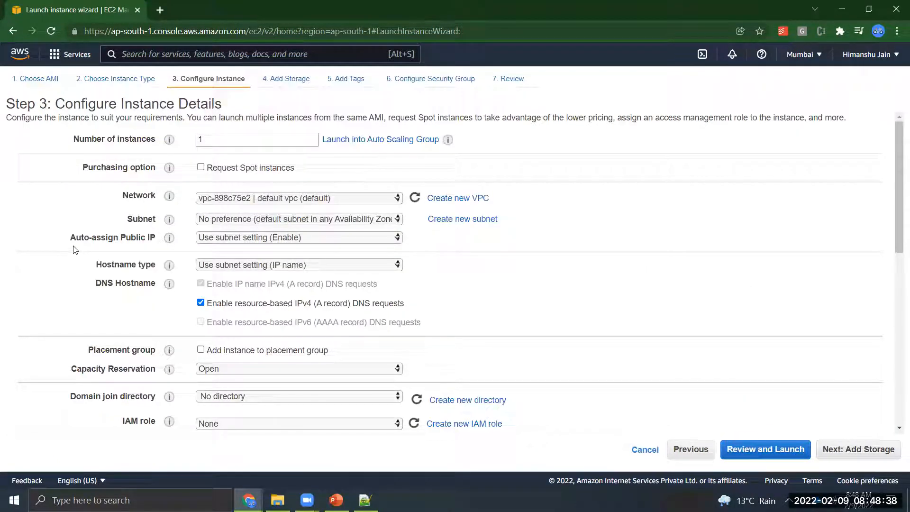
Step: Set the instance's Auto-assign Public IP to Enable and its IAM role to mydemoec2role
{"action": "left_click", "coordinate": [208, 241]}
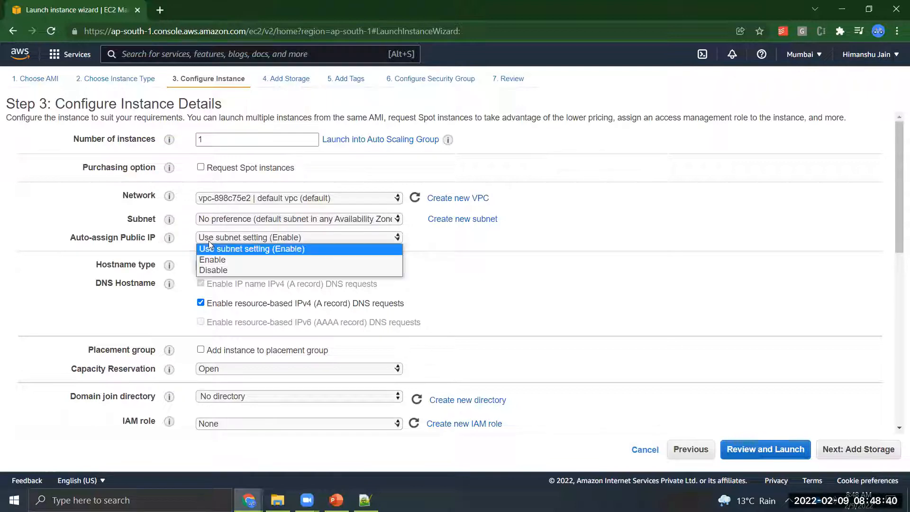
{"action": "left_click", "coordinate": [207, 260]}
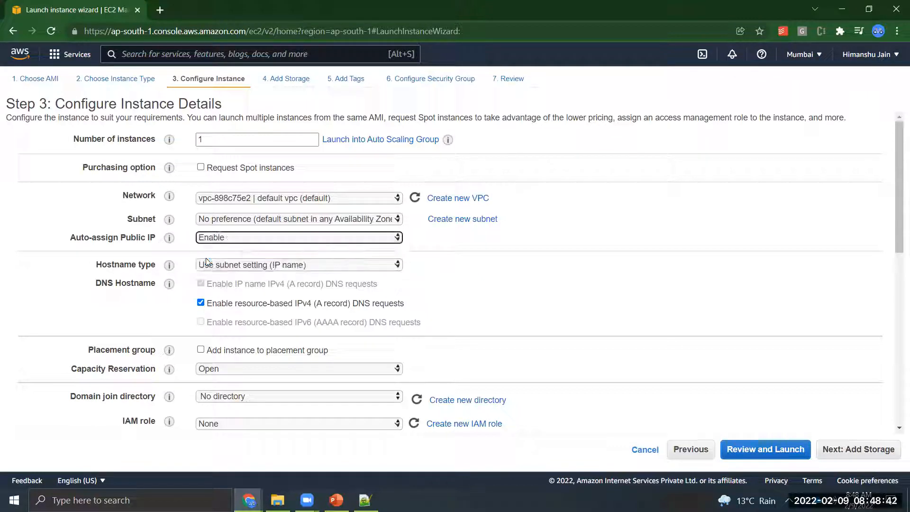
{"action": "left_click", "coordinate": [609, 260]}
{"action": "left_click_drag", "start_coordinate": [896, 148], "coordinate": [895, 216]}
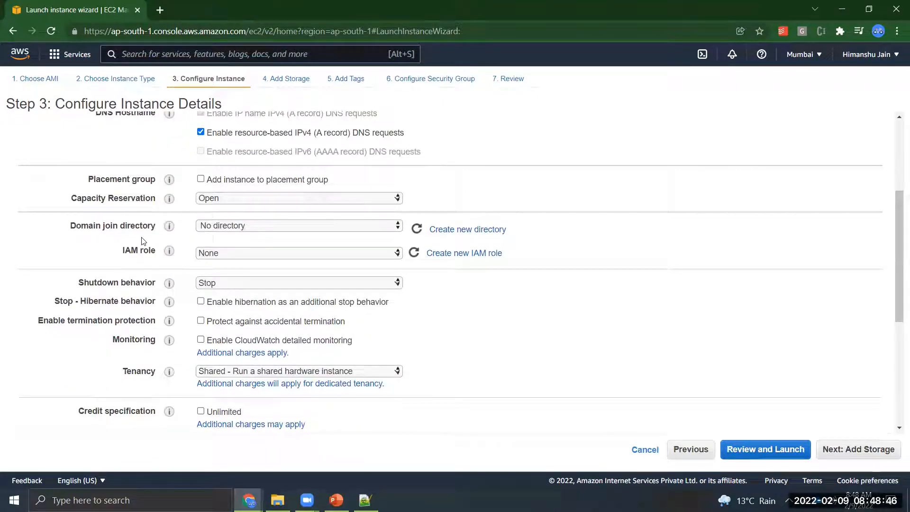
{"action": "left_click", "coordinate": [220, 254]}
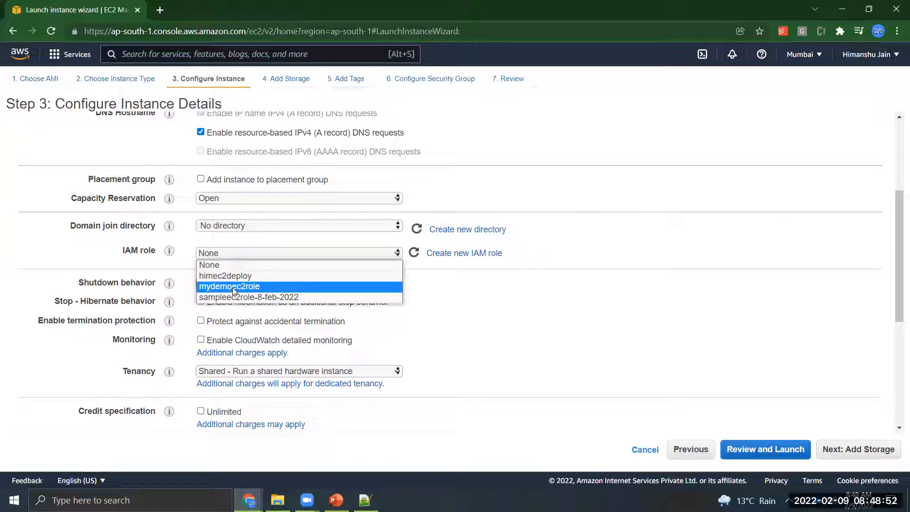
{"action": "left_click", "coordinate": [256, 287]}
Step: Copy the CodeDeploy agent install script, from #!/bin/bash to ./install auto, from the Notepad++ notes into the instance's user data
{"action": "left_click_drag", "start_coordinate": [897, 213], "coordinate": [895, 327]}
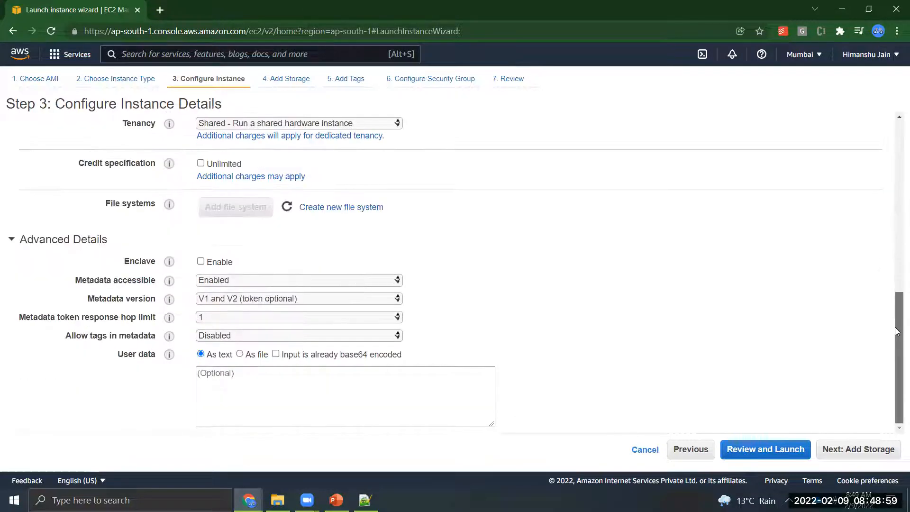
{"action": "left_click", "coordinate": [336, 388]}
{"action": "key", "text": "alt+Tab"}
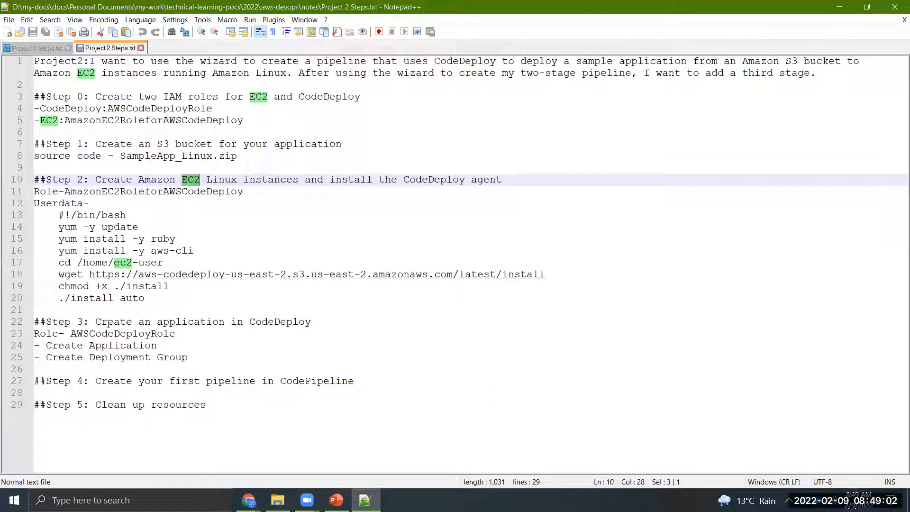
{"action": "left_click_drag", "start_coordinate": [59, 215], "coordinate": [147, 294]}
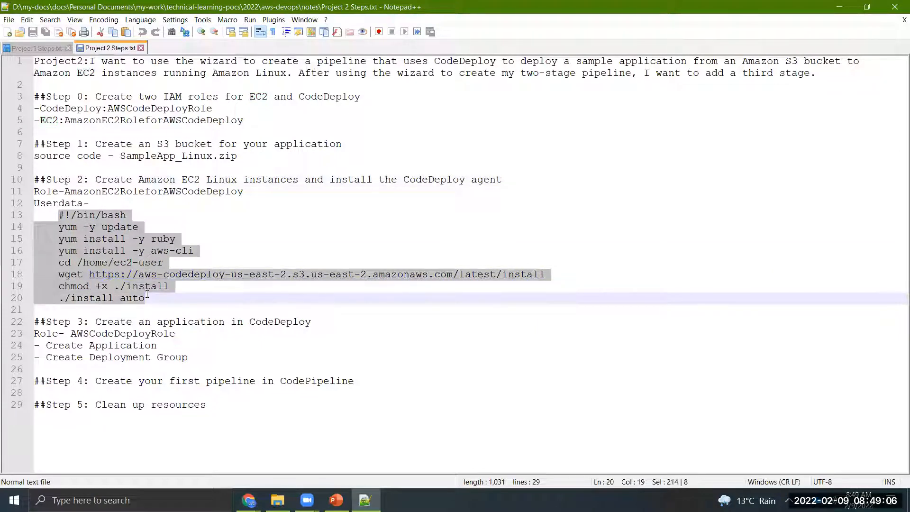
{"action": "key", "text": "alt+Tab"}
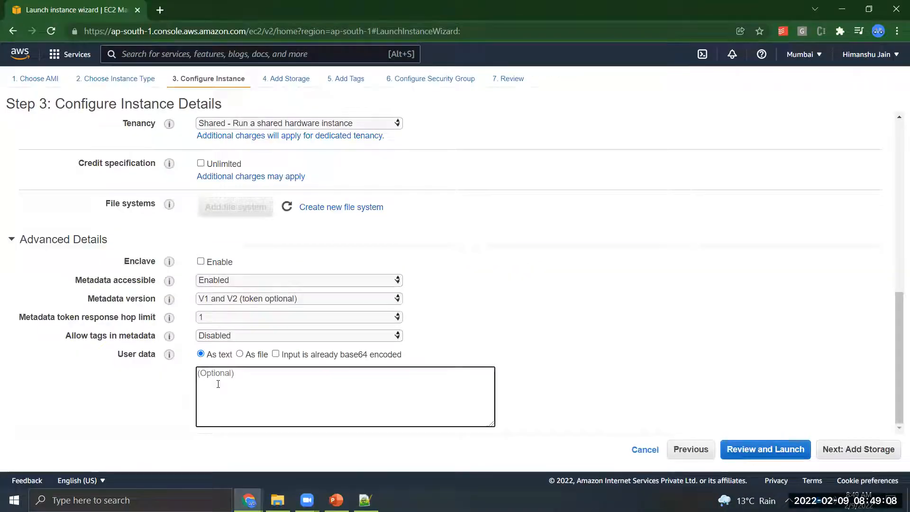
{"action": "key", "text": "ctrl+v"}
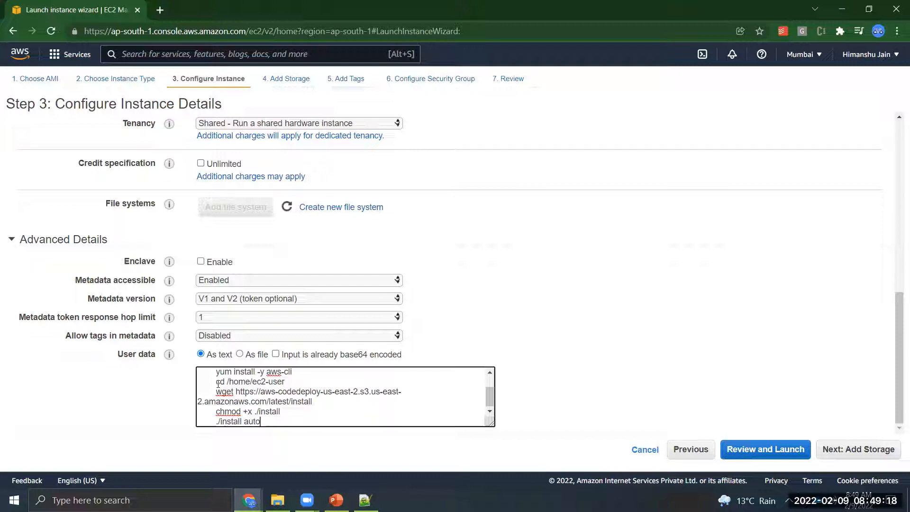
Step: Replace the instance's user data with a fresh paste of the install script, #!/bin/bash to ./install auto, from the Notepad++ notes
{"action": "key", "text": "alt+Tab"}
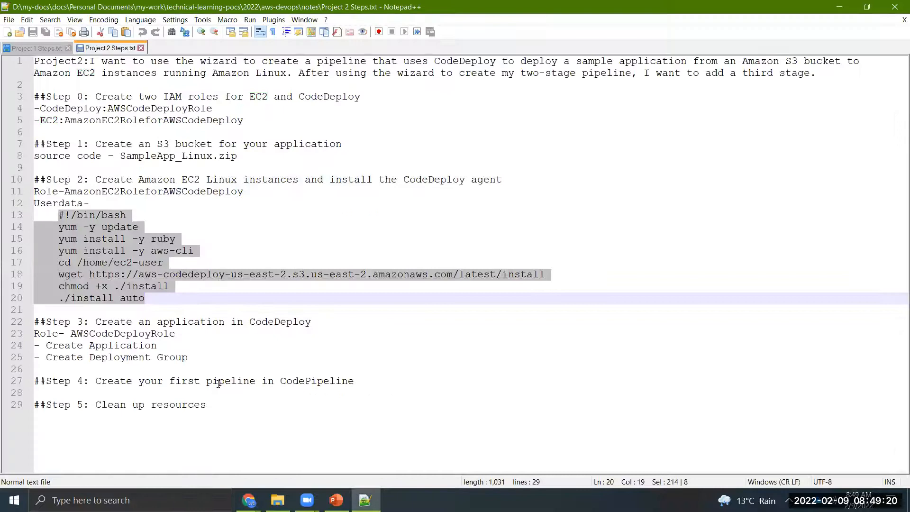
{"action": "left_click", "coordinate": [146, 311]}
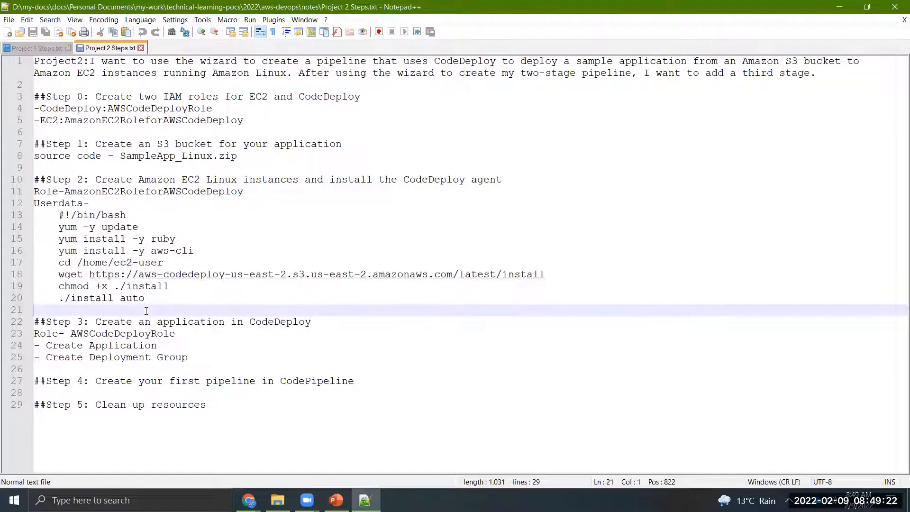
{"action": "left_click_drag", "start_coordinate": [151, 297], "coordinate": [61, 215]}
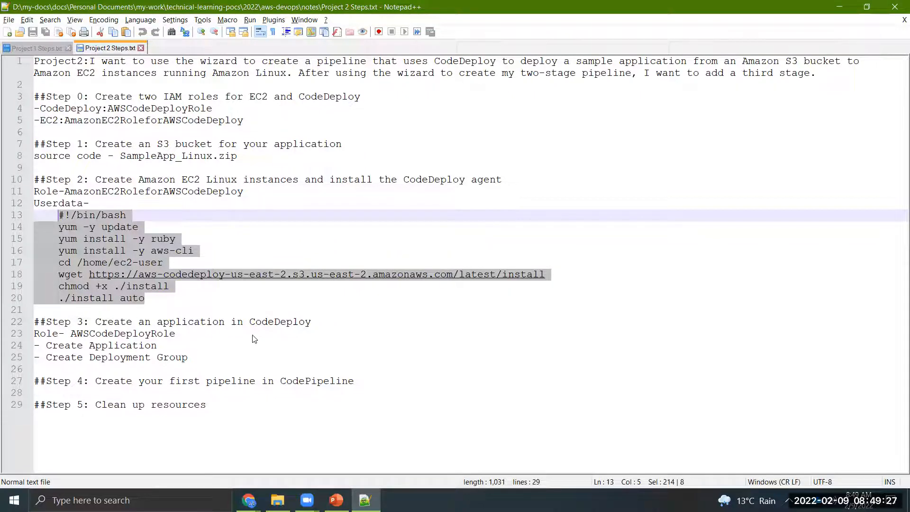
{"action": "key", "text": "alt+Tab"}
{"action": "left_click", "coordinate": [265, 381]}
{"action": "key", "text": "ctrl+a"}
{"action": "key", "text": "BackSpace"}
{"action": "key", "text": "ctrl+v"}
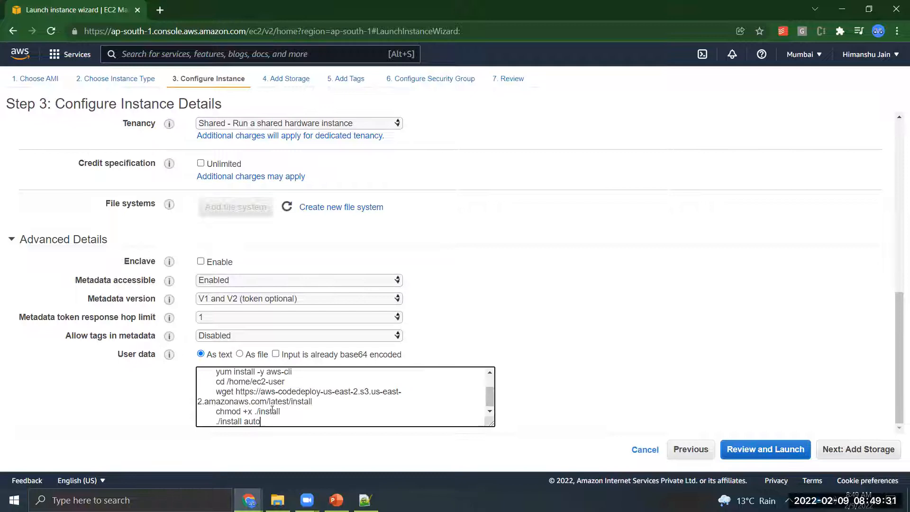
Step: Remove the leading indentation from the user data lines yum -y update through wget, keeping each command on its own line
{"action": "left_click_drag", "start_coordinate": [285, 381], "coordinate": [491, 380]}
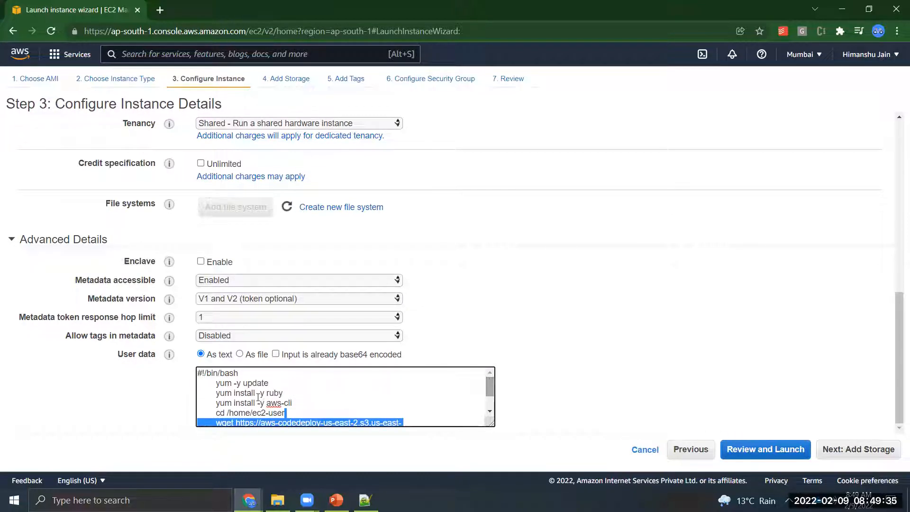
{"action": "left_click", "coordinate": [218, 384]}
{"action": "key", "text": "BackSpace"}
{"action": "key", "text": "BackSpace"}
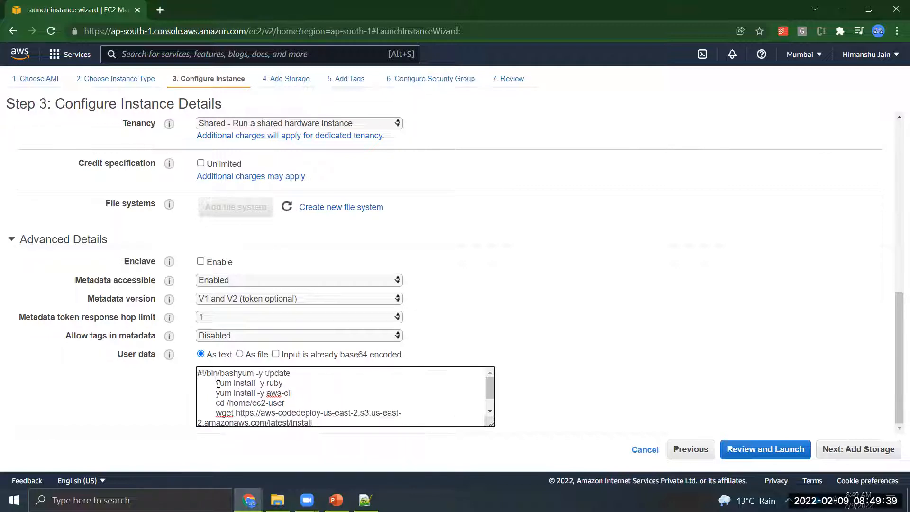
{"action": "key", "text": "Return"}
{"action": "key", "text": "Down"}
{"action": "key", "text": "BackSpace"}
{"action": "key", "text": "Down"}
{"action": "key", "text": "BackSpace"}
{"action": "key", "text": "Down"}
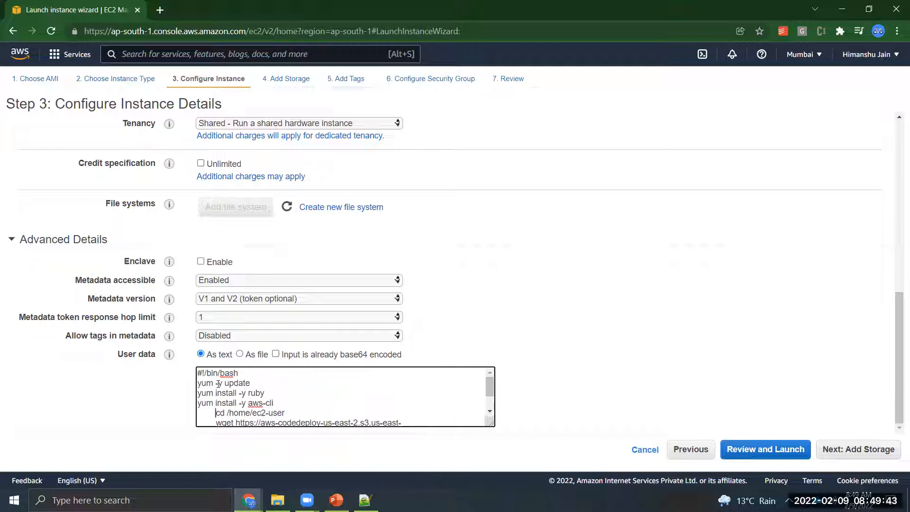
{"action": "key", "text": "BackSpace"}
{"action": "key", "text": "Down"}
{"action": "key", "text": "BackSpace"}
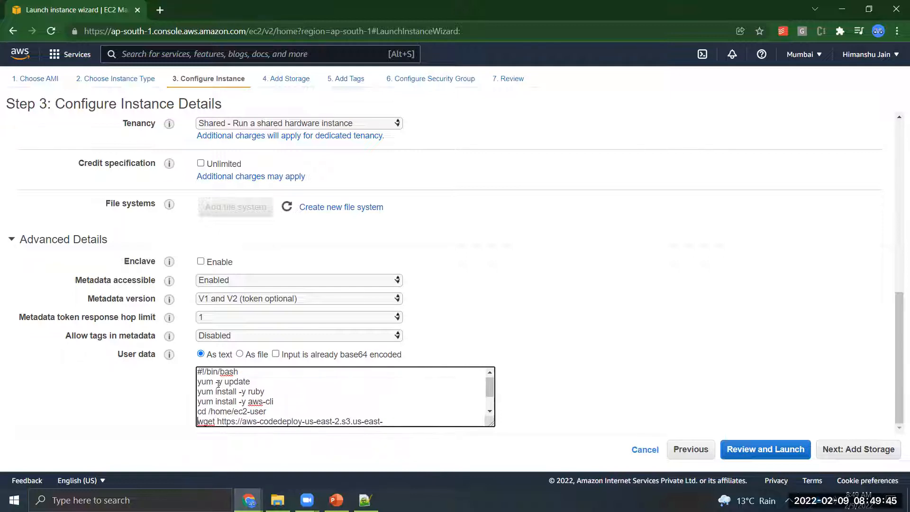
{"action": "key", "text": "Down"}
{"action": "key", "text": "BackSpace"}
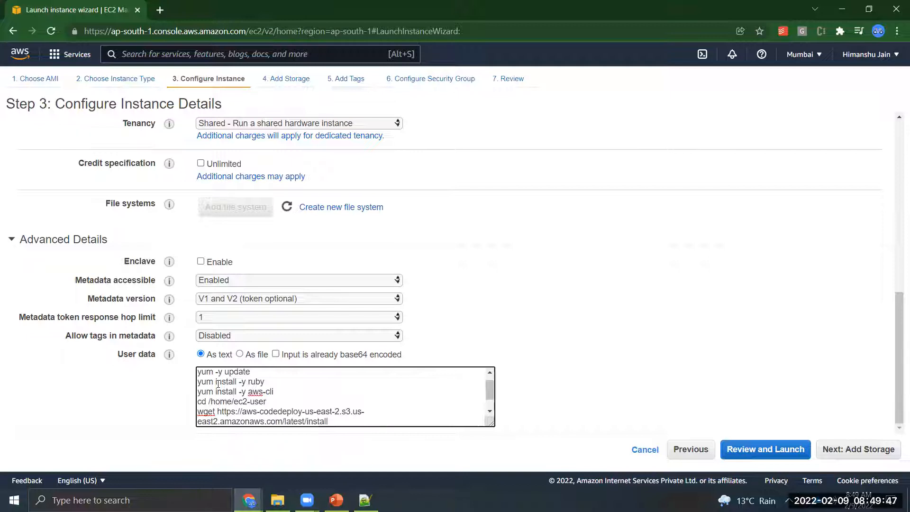
{"action": "key", "text": "Left"}
{"action": "key", "text": "Left"}
{"action": "key", "text": "BackSpace"}
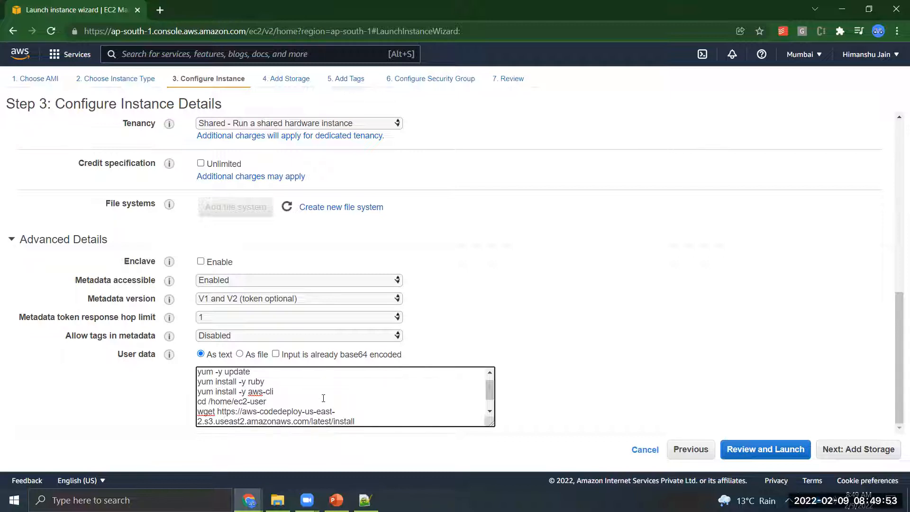
{"action": "left_click_drag", "start_coordinate": [356, 421], "coordinate": [199, 396]}
{"action": "key", "text": "BackSpace"}
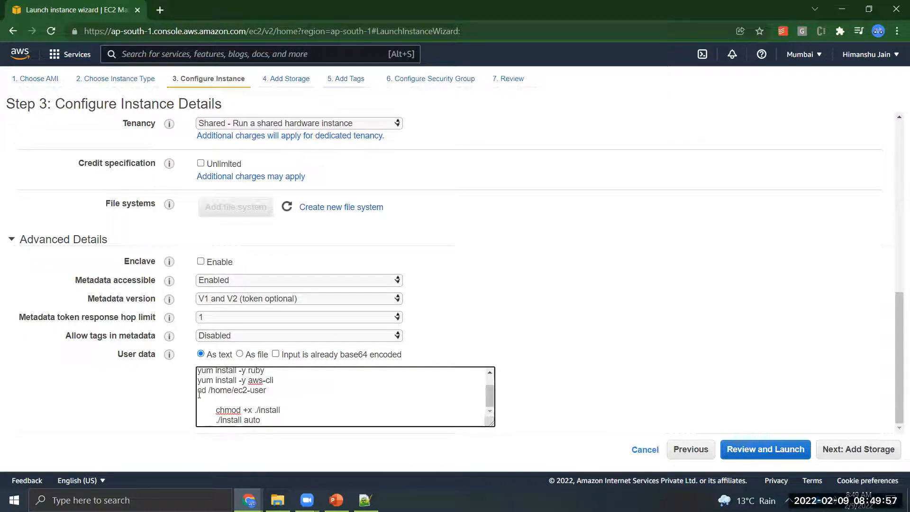
{"action": "key", "text": "alt+Tab"}
{"action": "left_click", "coordinate": [198, 326]}
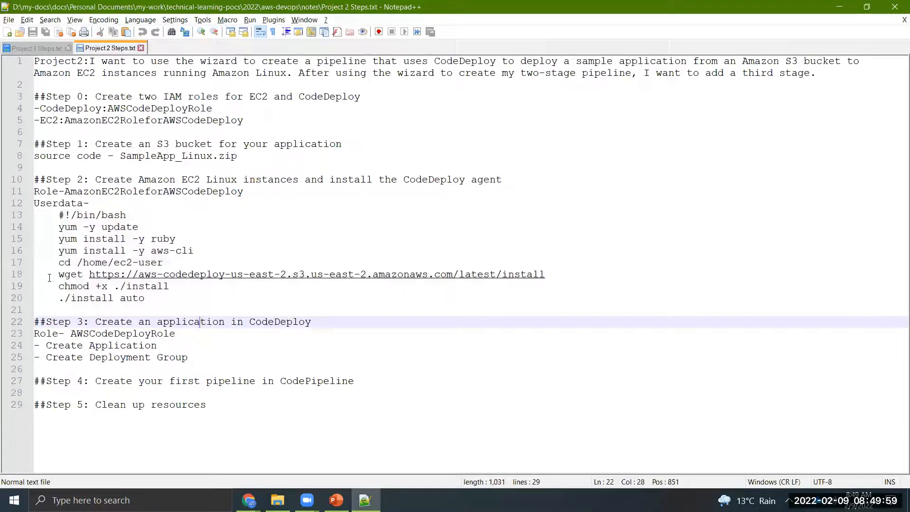
{"action": "left_click_drag", "start_coordinate": [58, 275], "coordinate": [548, 276]}
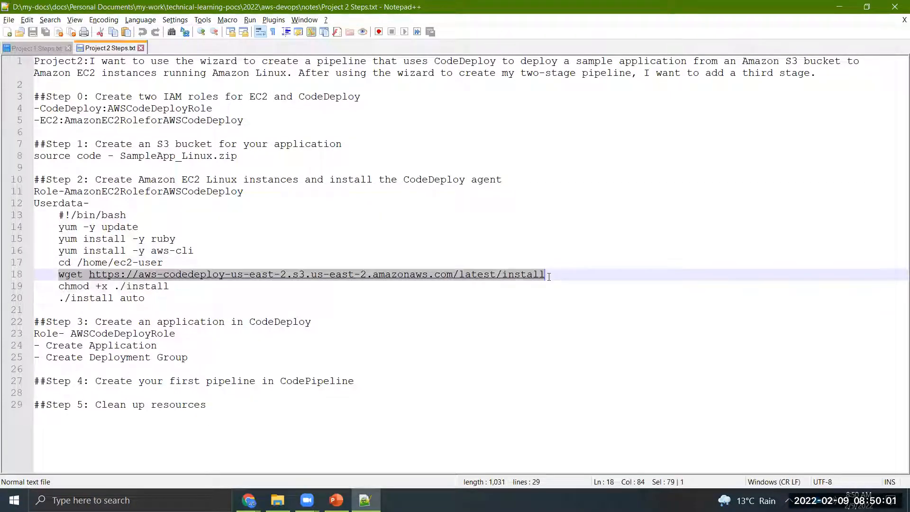
{"action": "key", "text": "ctrl+c"}
{"action": "key", "text": "alt+Tab"}
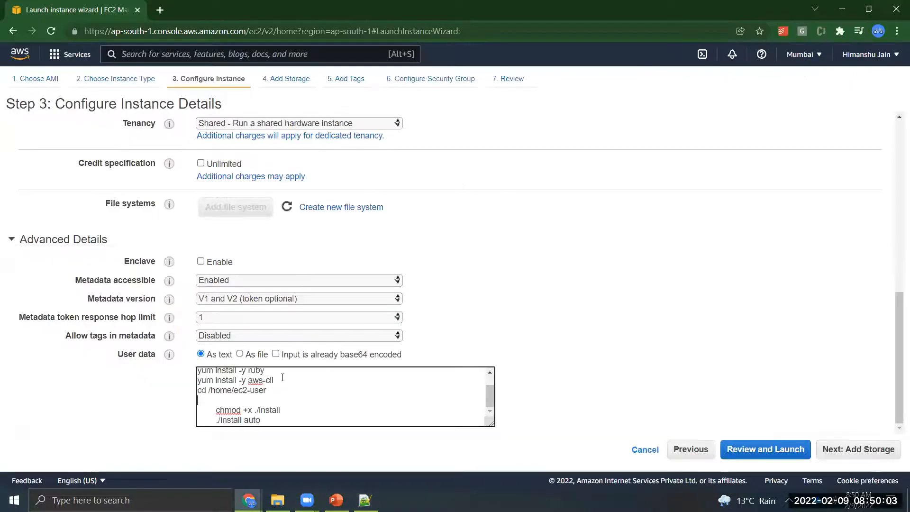
{"action": "key", "text": "ctrl+v"}
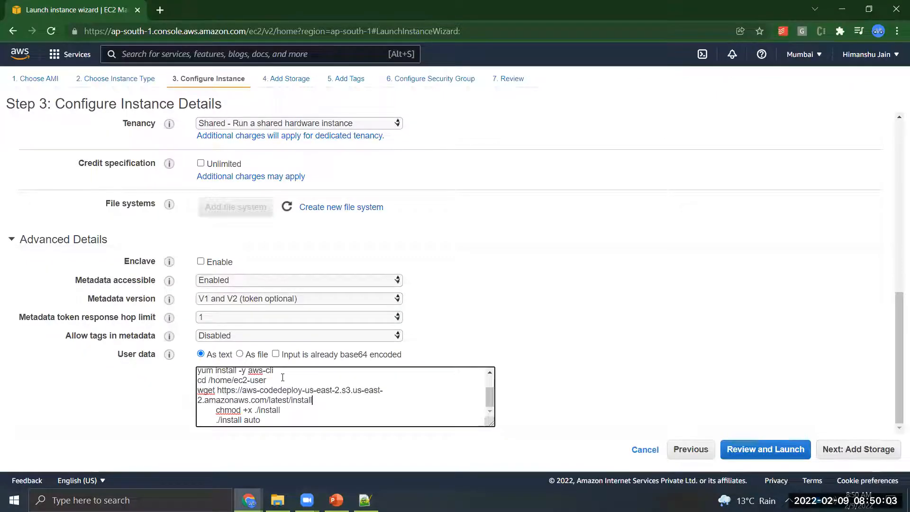
Step: Remove the indentation from the chmod +x ./install and ./install auto lines and widen the user data box
{"action": "left_click", "coordinate": [217, 410]}
{"action": "key", "text": "BackSpace"}
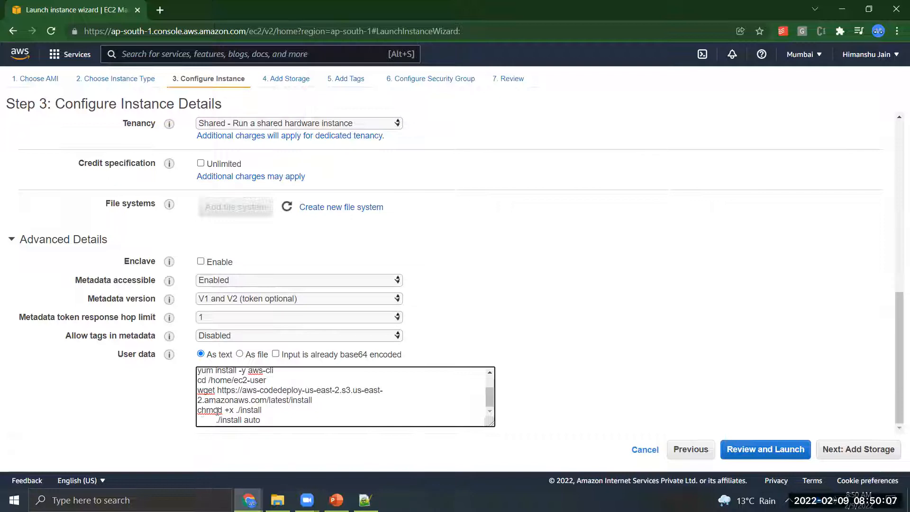
{"action": "key", "text": "Down"}
{"action": "key", "text": "BackSpace"}
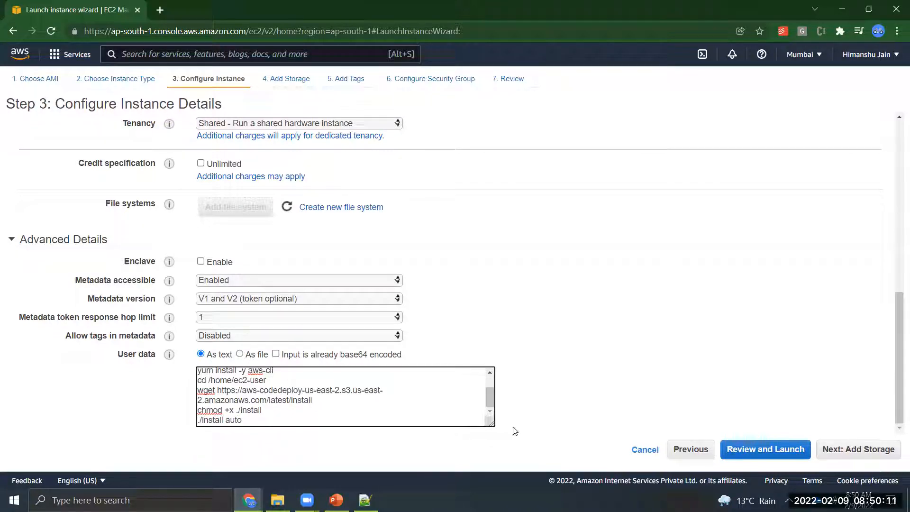
{"action": "left_click_drag", "start_coordinate": [491, 422], "coordinate": [624, 381]}
{"action": "left_click", "coordinate": [562, 407]}
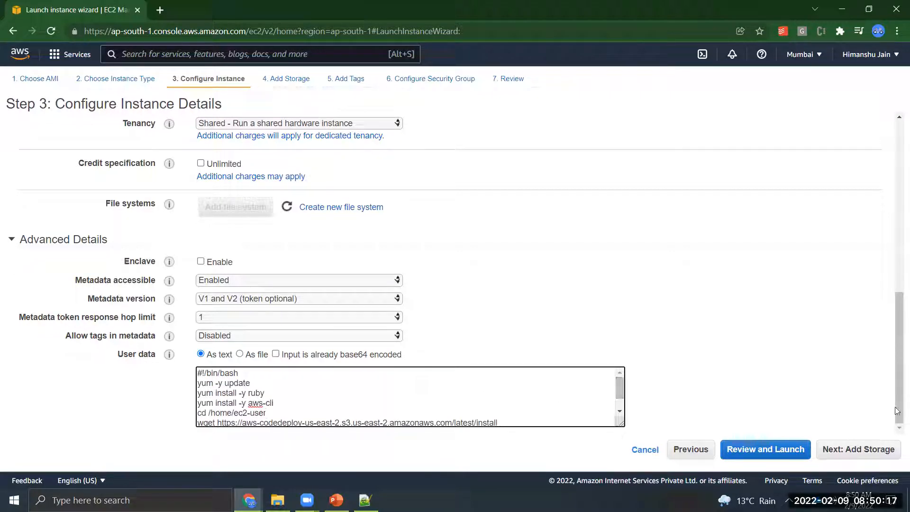
Step: Keep the default storage and add an instance tag with key Name and value My First Instance with Pipeline
{"action": "left_click", "coordinate": [849, 453]}
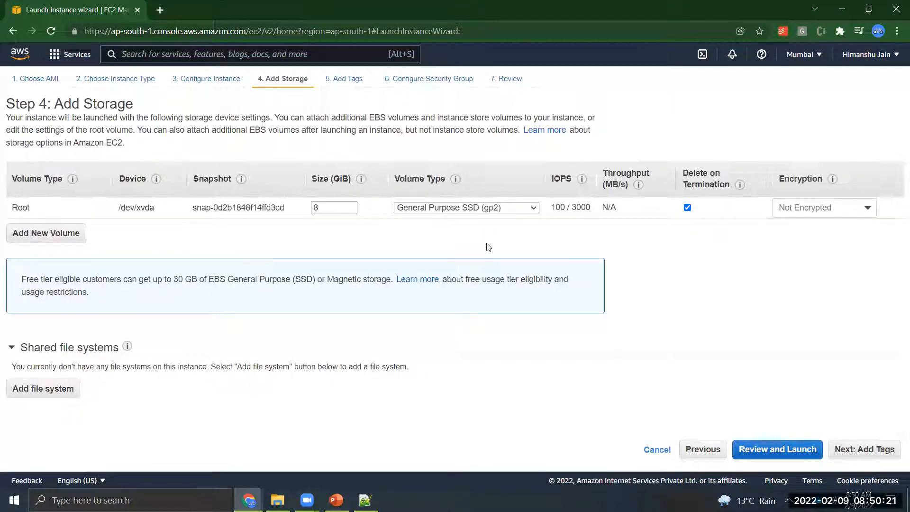
{"action": "left_click", "coordinate": [846, 457]}
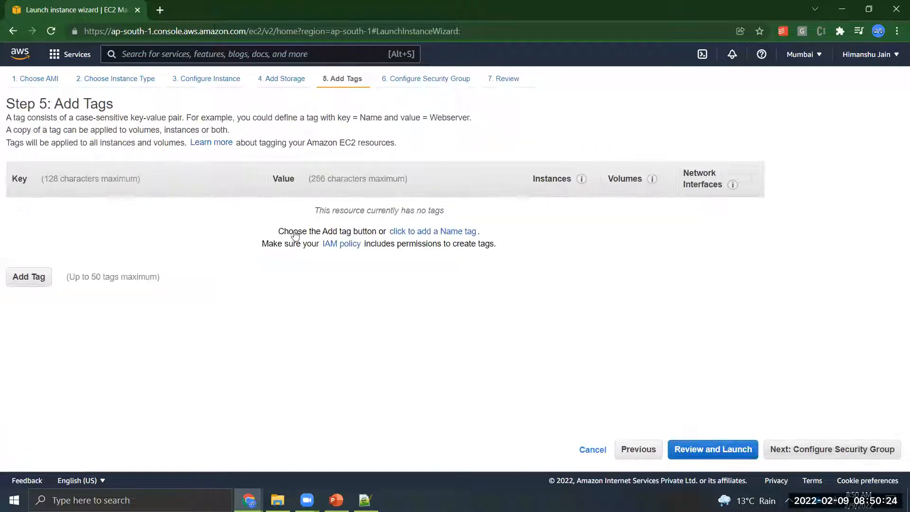
{"action": "left_click", "coordinate": [18, 278]}
{"action": "type", "text": "Nma"}
{"action": "key", "text": "BackSpace"}
{"action": "key", "text": "BackSpace"}
{"action": "type", "text": "ame"}
{"action": "key", "text": "Tab"}
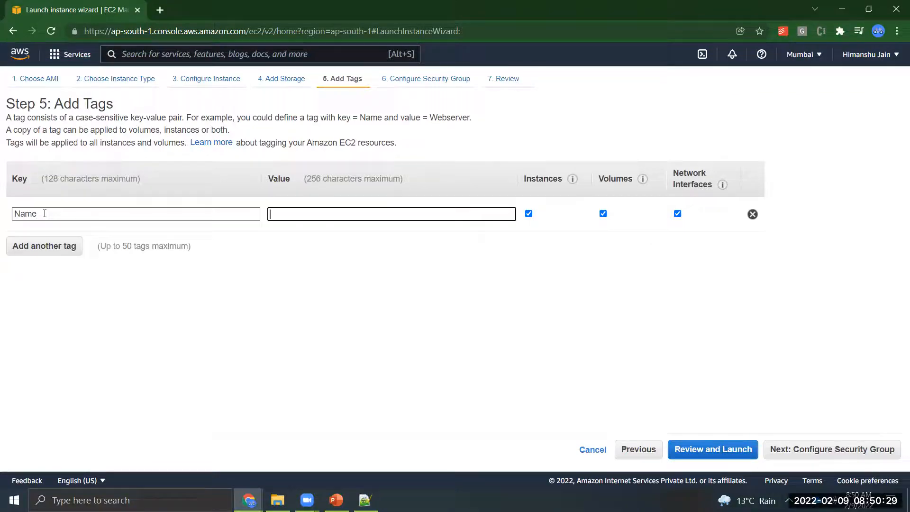
{"action": "type", "text": "My Firs"}
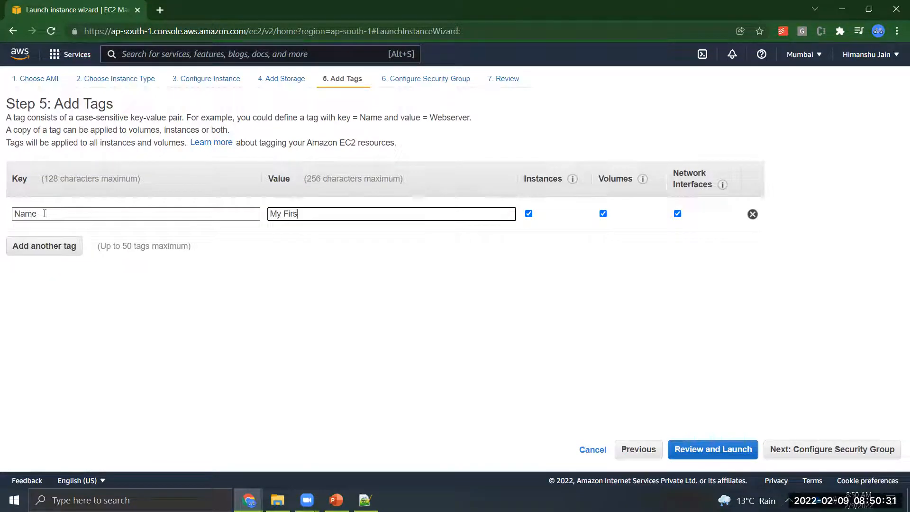
{"action": "type", "text": "t Instance with Pi"}
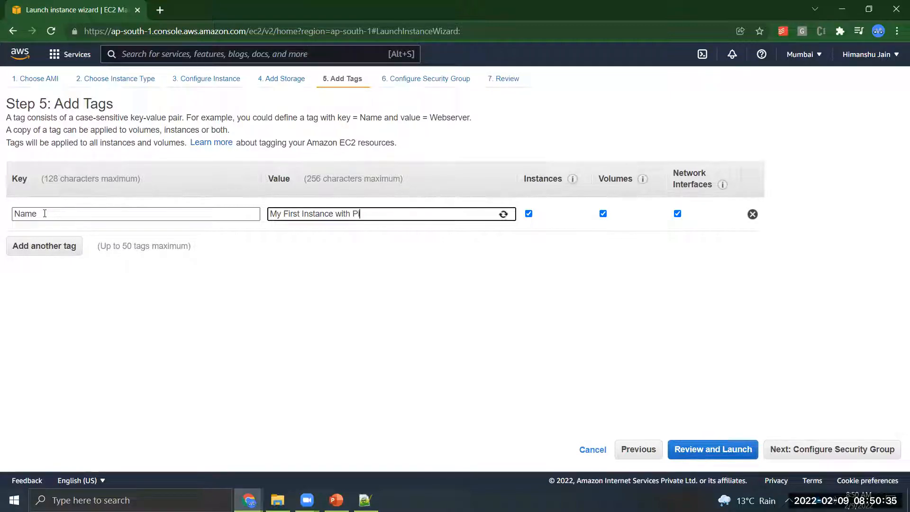
{"action": "type", "text": "peline"}
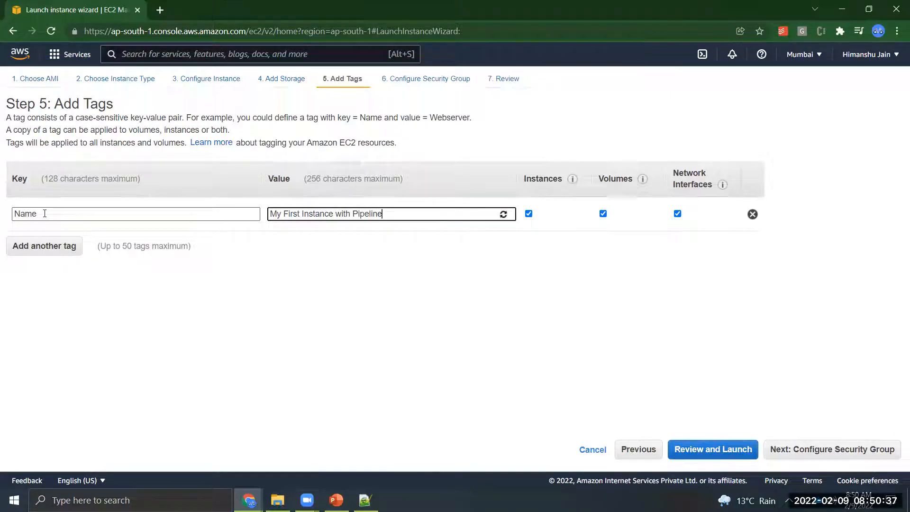
{"action": "left_click", "coordinate": [327, 294]}
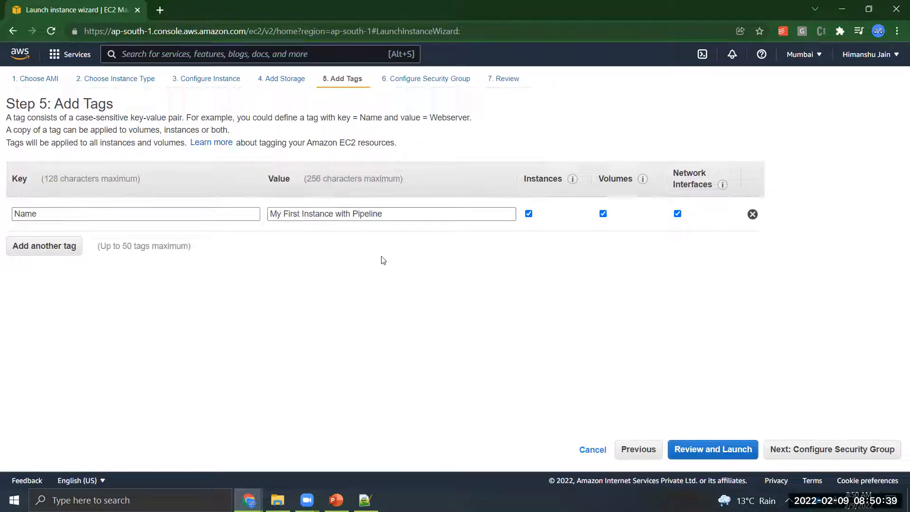
Step: Proceed to the security group configuration and add an HTTP rule with source Anywhere to the new group
{"action": "left_click", "coordinate": [808, 449]}
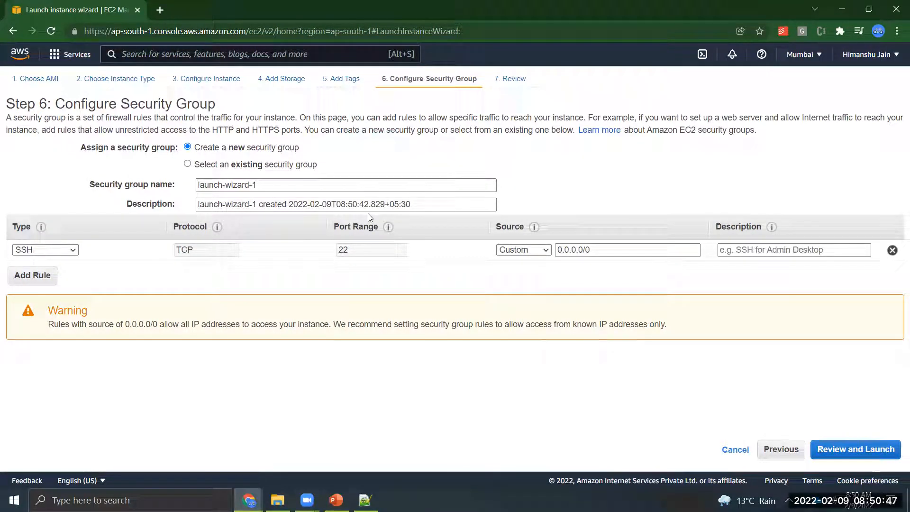
{"action": "left_click", "coordinate": [31, 277]}
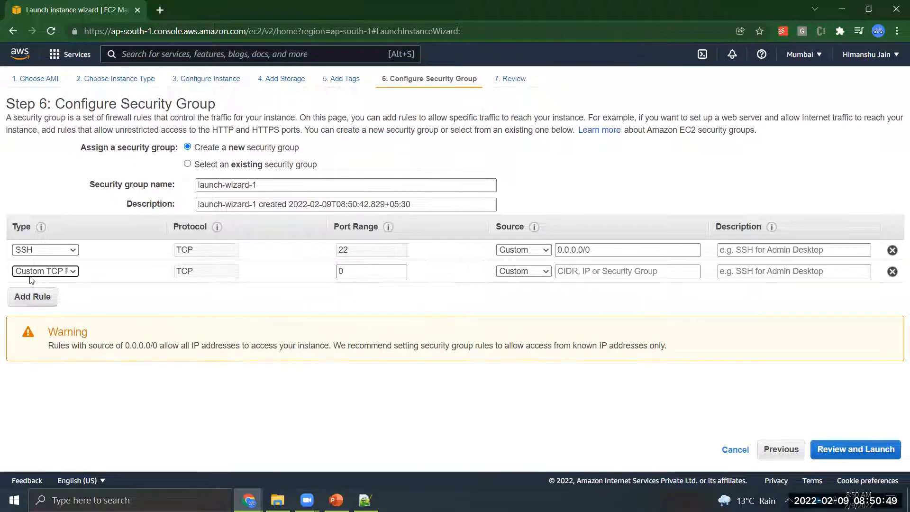
{"action": "left_click", "coordinate": [53, 271]}
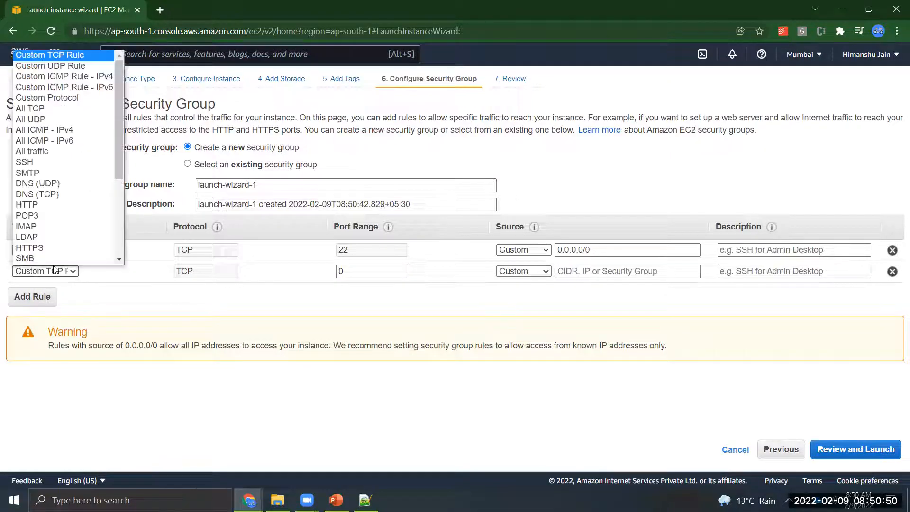
{"action": "left_click", "coordinate": [60, 205]}
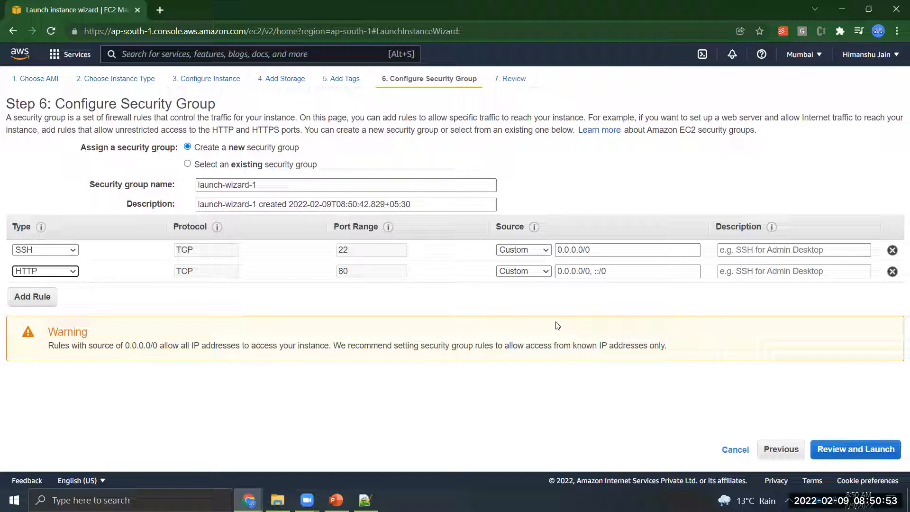
{"action": "left_click", "coordinate": [544, 271]}
{"action": "left_click", "coordinate": [520, 295]}
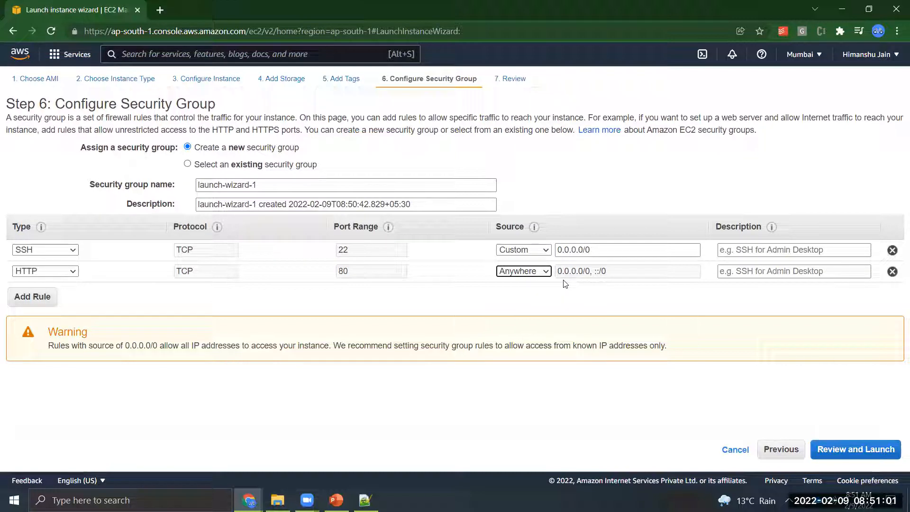
Step: Launch the instance with the existing key pair myvmpair, acknowledging private key access, and switch back to the Notepad++ notes
{"action": "left_click", "coordinate": [833, 456]}
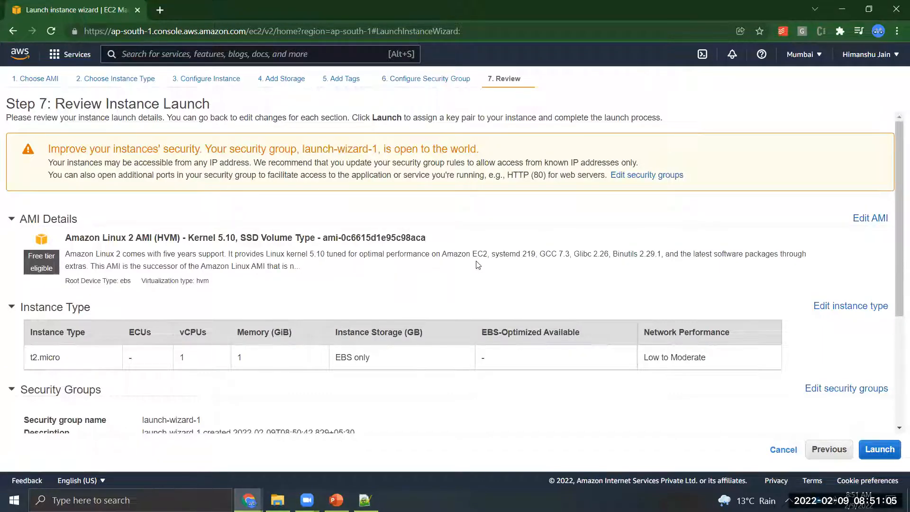
{"action": "left_click", "coordinate": [880, 454]}
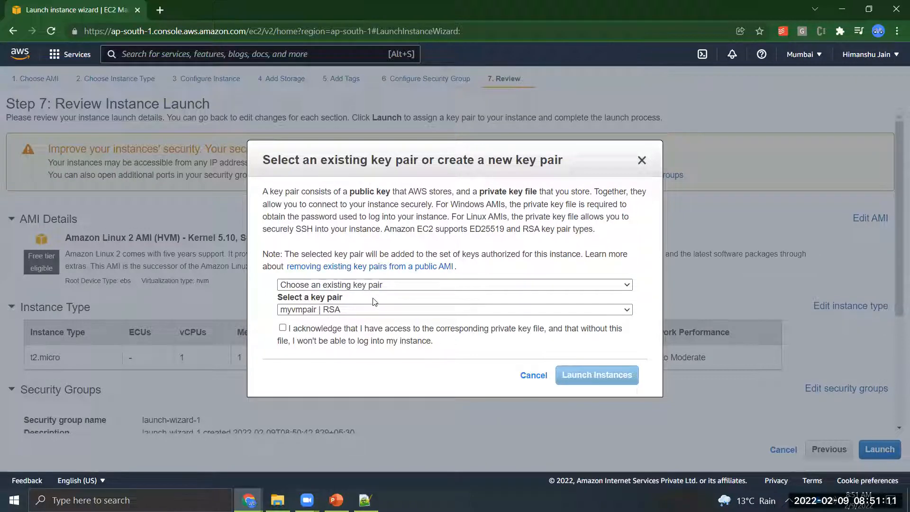
{"action": "left_click", "coordinate": [282, 328]}
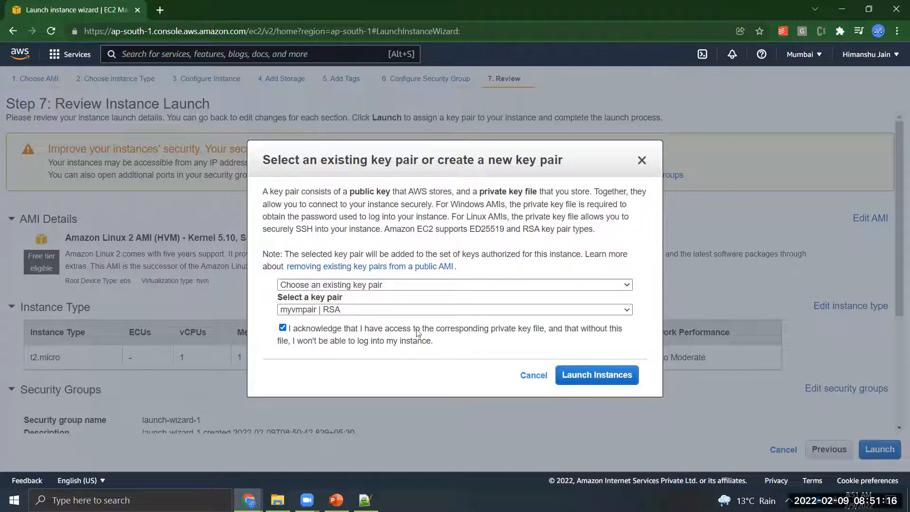
{"action": "left_click", "coordinate": [583, 378]}
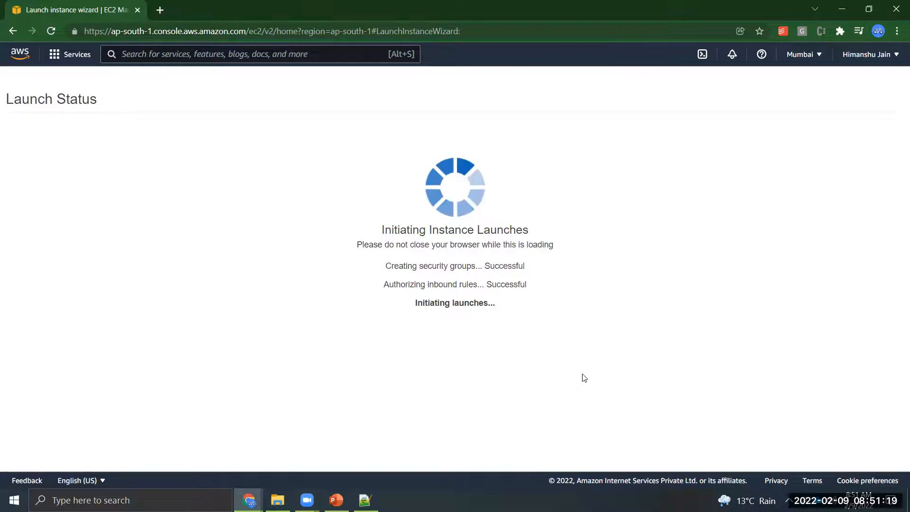
{"action": "key", "text": "alt+Tab"}
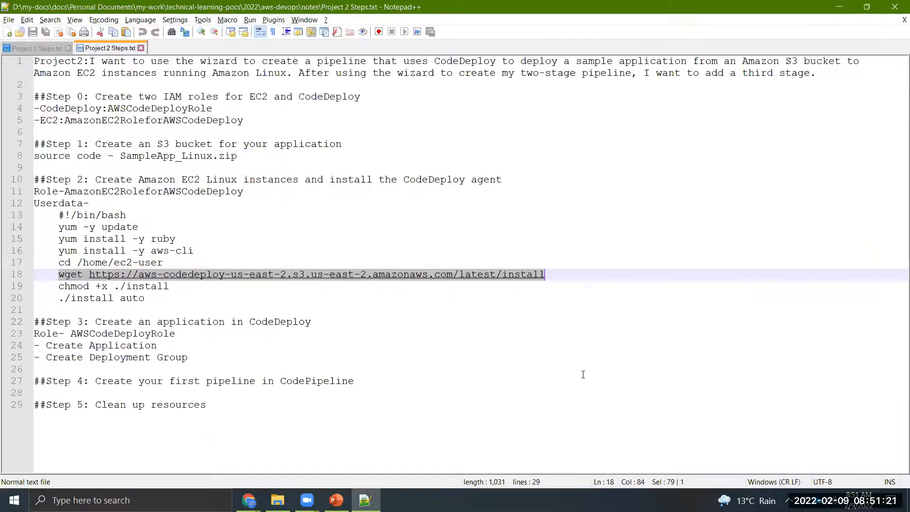
Step: Highlight CodeDeploy in the Step 3 heading of the notes, switch to the AWS console in Chrome and open the CodeDeploy applications list
{"action": "double_click", "coordinate": [274, 322]}
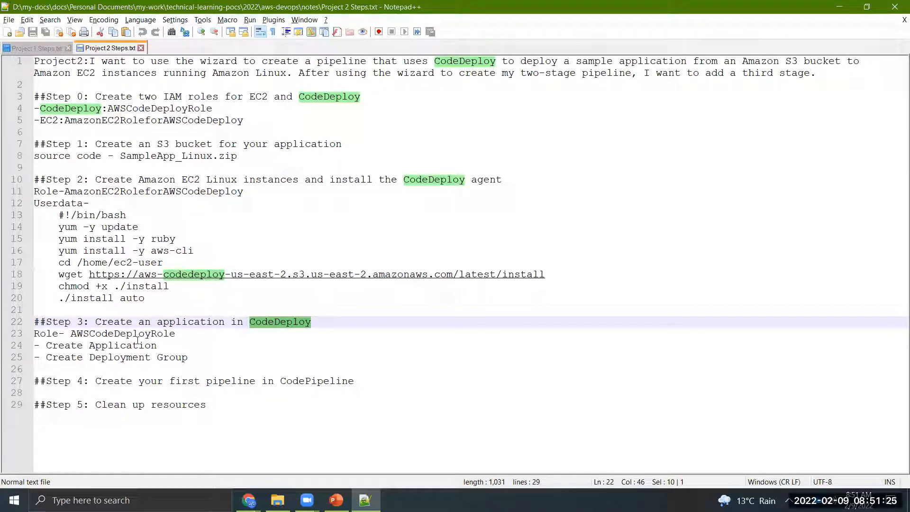
{"action": "key", "text": "alt+Tab"}
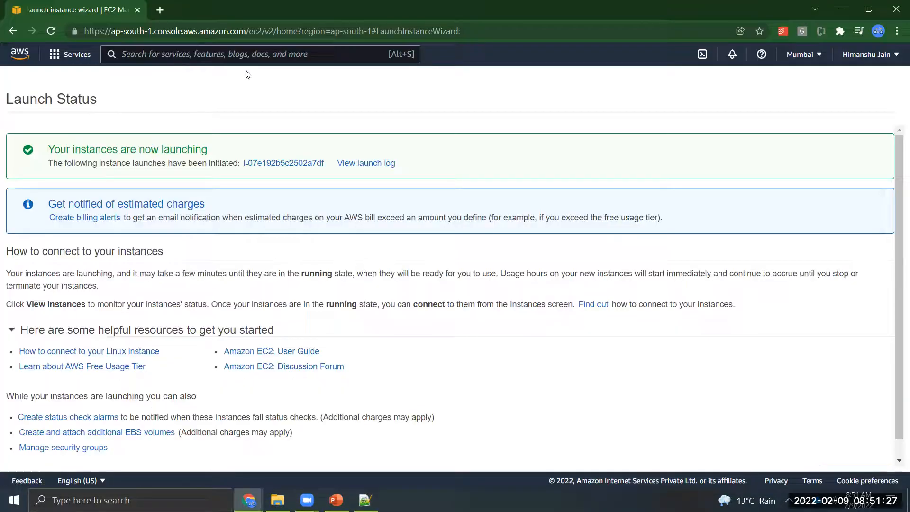
{"action": "left_click", "coordinate": [253, 56]}
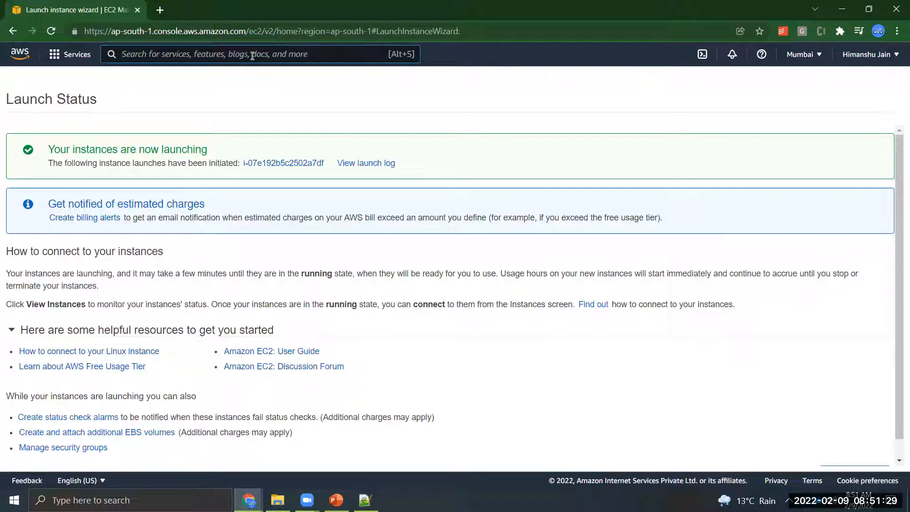
{"action": "type", "text": "codede"}
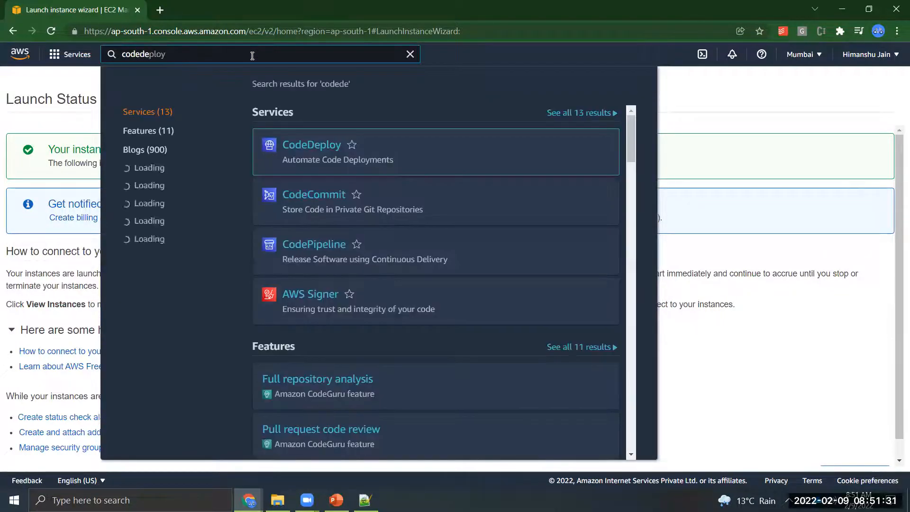
{"action": "left_click", "coordinate": [312, 144]}
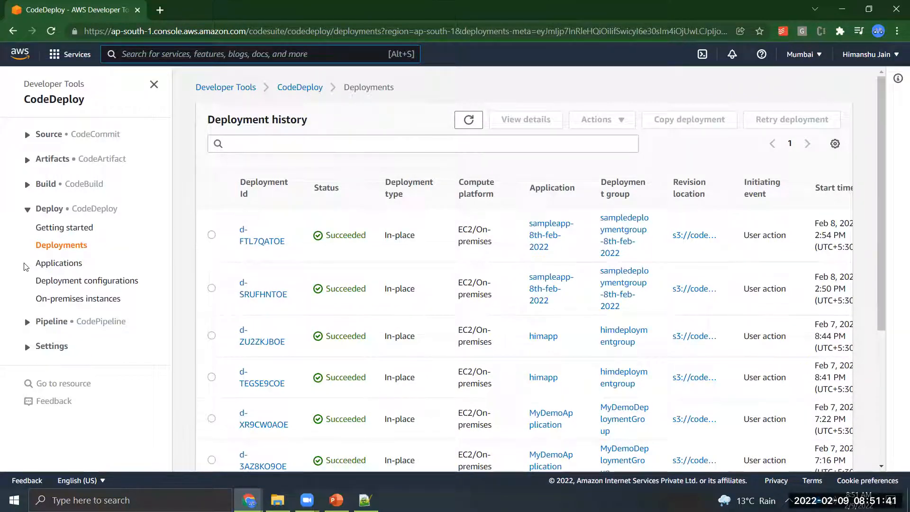
{"action": "left_click", "coordinate": [56, 263]}
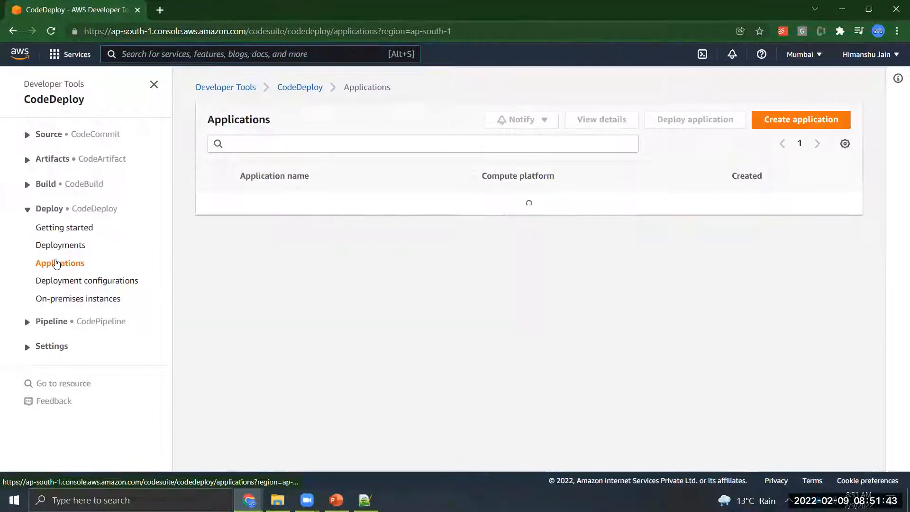
Step: Create a CodeDeploy application named mydemo9thfeb on the EC2/On-premises compute platform
{"action": "left_click", "coordinate": [782, 120]}
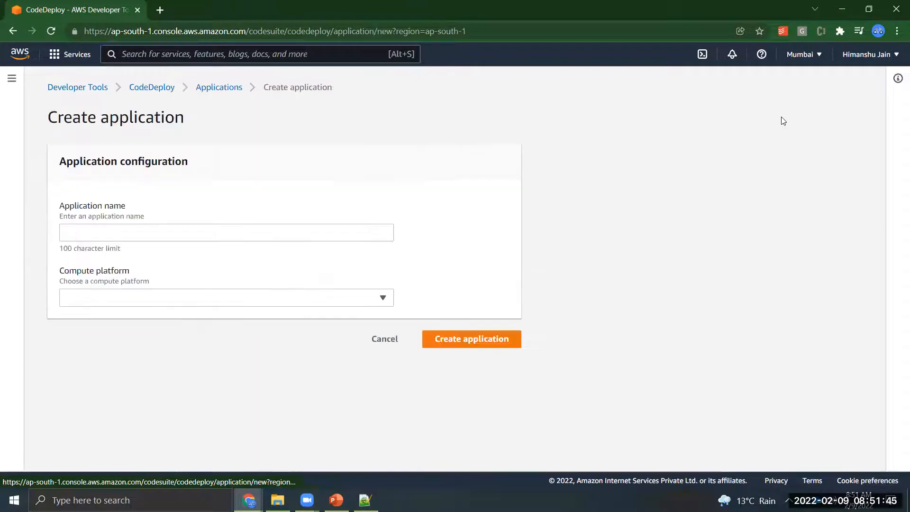
{"action": "left_click", "coordinate": [223, 231]}
{"action": "type", "text": "mydemo"}
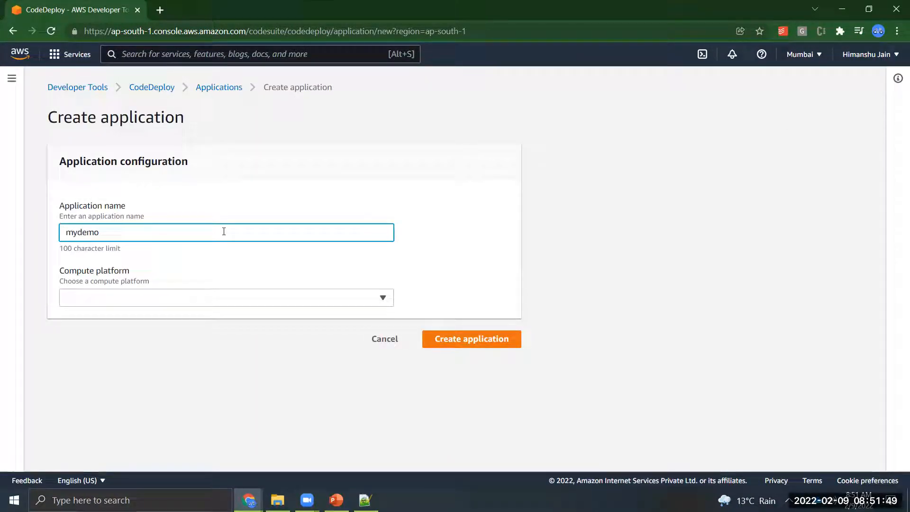
{"action": "type", "text": "9thfebn"}
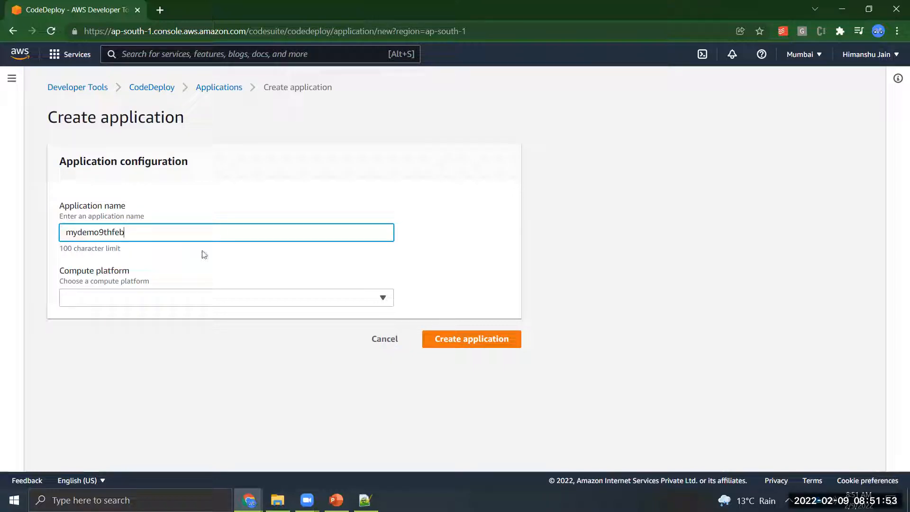
{"action": "left_click", "coordinate": [166, 302]}
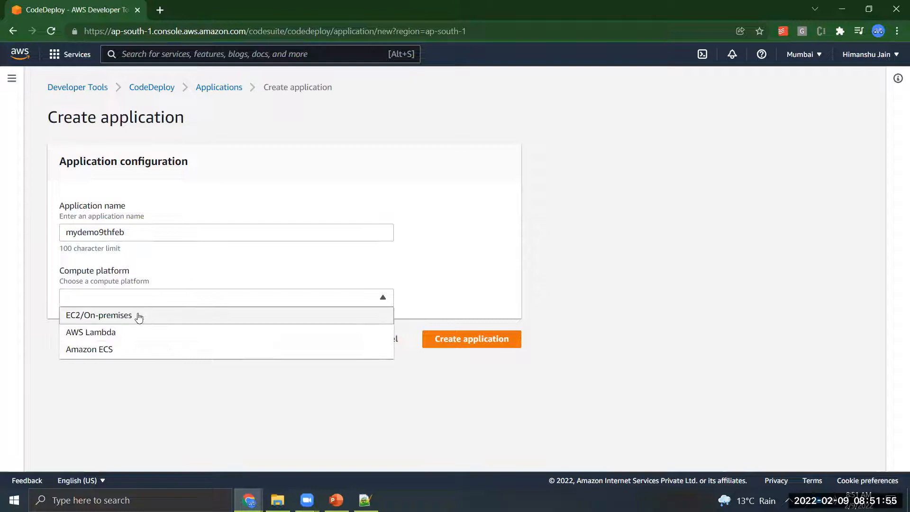
{"action": "left_click", "coordinate": [96, 316]}
{"action": "left_click", "coordinate": [458, 342]}
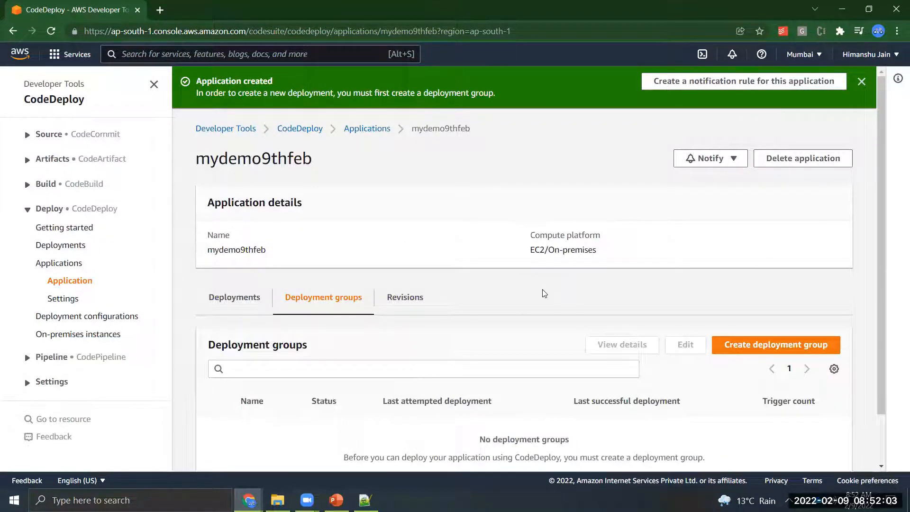
Step: Start a new deployment group for the mydemo9thfeb application and name it mydemodeploymenygrop9thfeb
{"action": "left_click", "coordinate": [740, 352]}
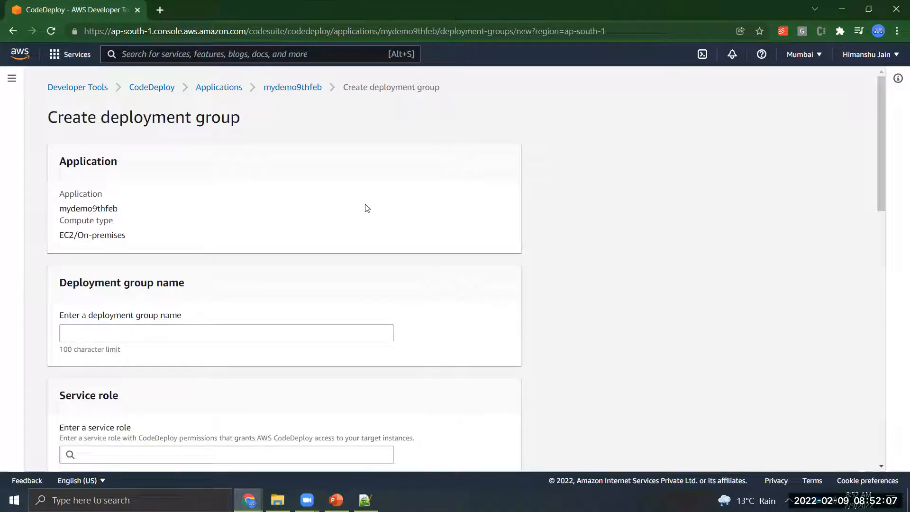
{"action": "left_click", "coordinate": [101, 333]}
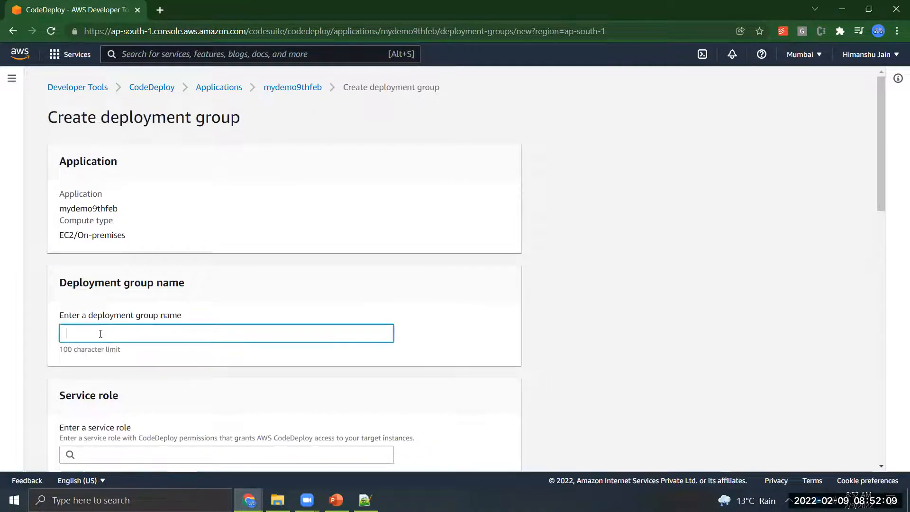
{"action": "type", "text": "mydemodeploymen"}
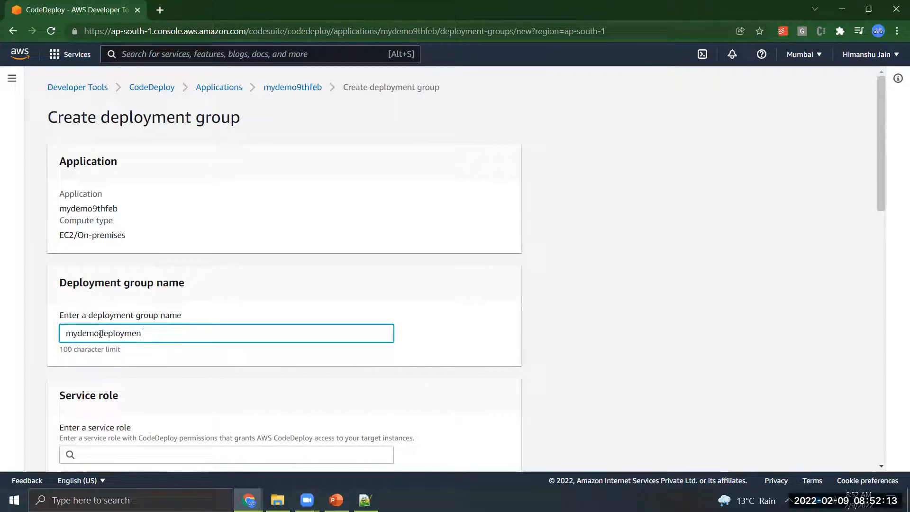
{"action": "type", "text": "ygrop"}
{"action": "left_click", "coordinate": [391, 287]}
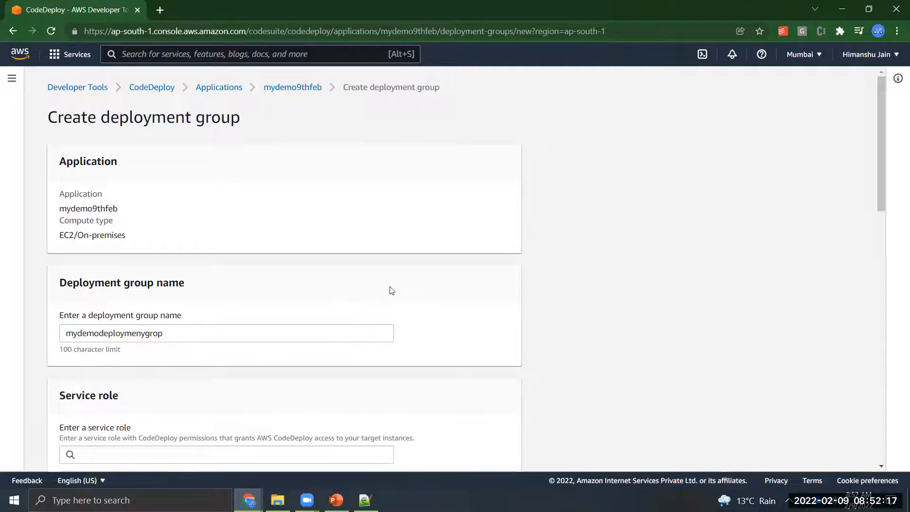
{"action": "left_click", "coordinate": [234, 339]}
{"action": "type", "text": "9thfeb"}
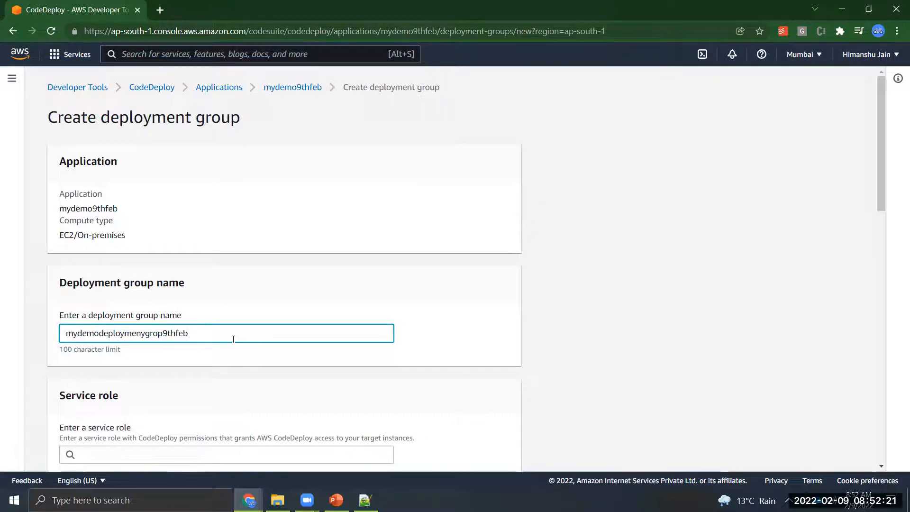
Step: Assign mydemocodedeployrole as the deployment group's service role
{"action": "left_click_drag", "start_coordinate": [883, 185], "coordinate": [894, 254]}
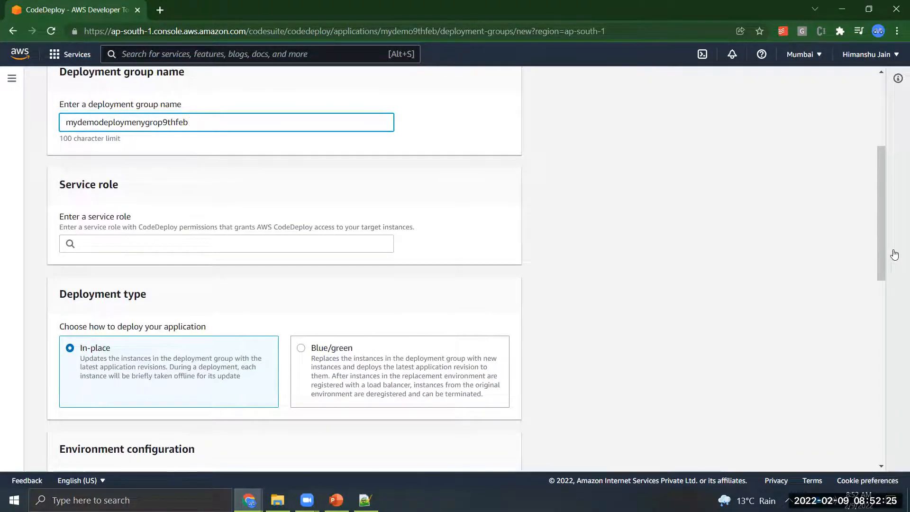
{"action": "left_click", "coordinate": [113, 244]}
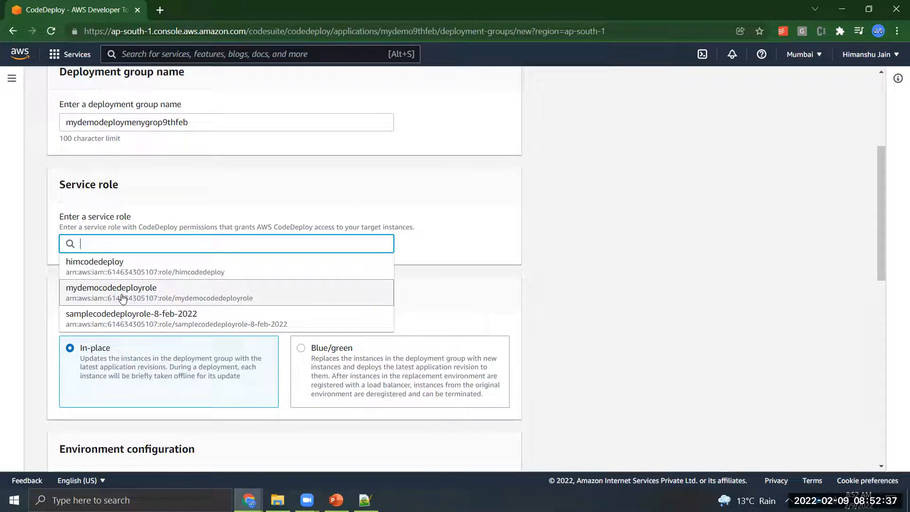
{"action": "left_click", "coordinate": [149, 297]}
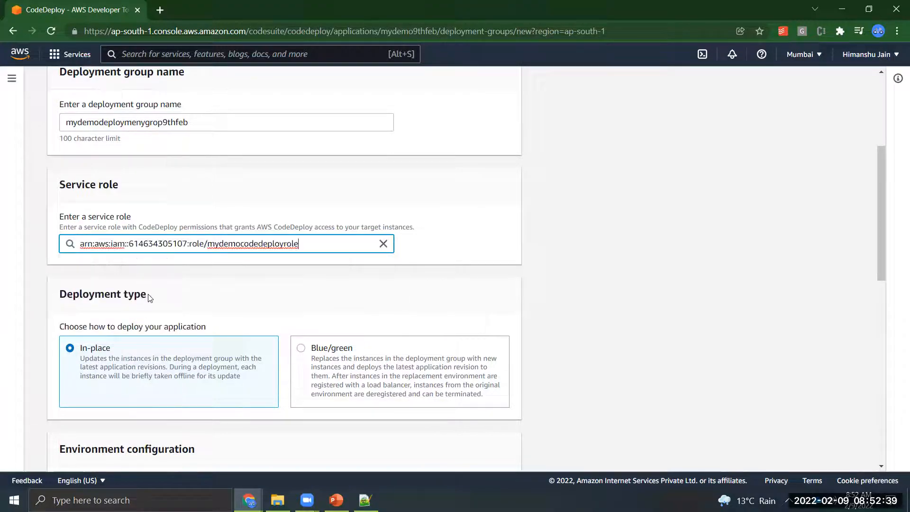
Step: Target Amazon EC2 instances in the environment configuration, using tag key Name with value My First Instance with Pipeline
{"action": "scroll", "coordinate": [242, 296], "scroll_direction": "down", "scroll_amount": 5}
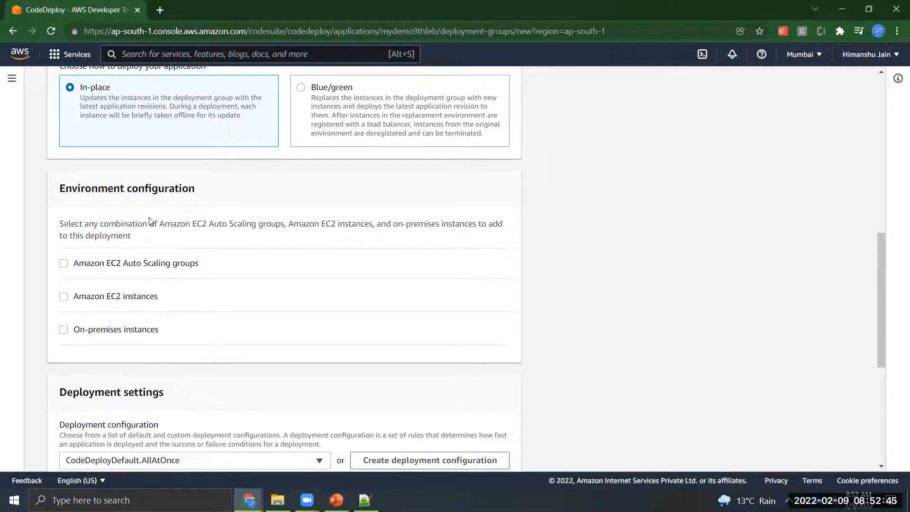
{"action": "left_click", "coordinate": [64, 297]}
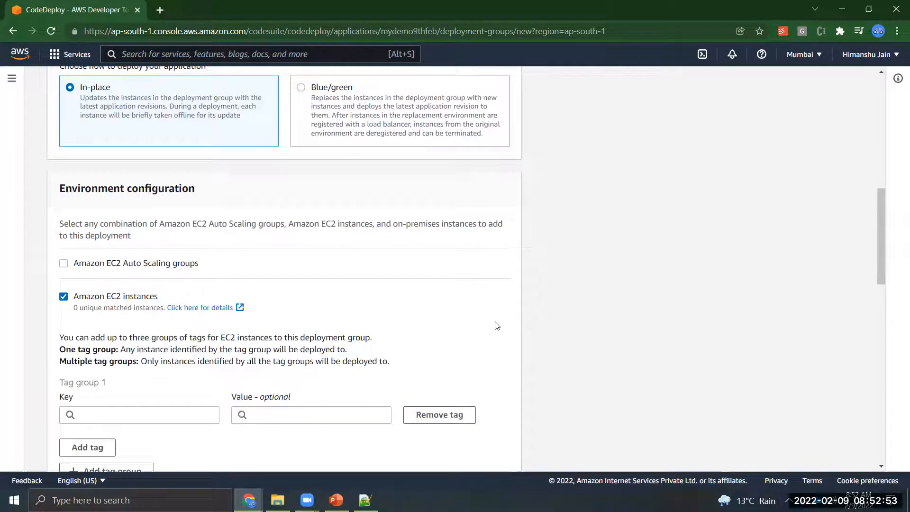
{"action": "left_click_drag", "start_coordinate": [881, 219], "coordinate": [881, 238]}
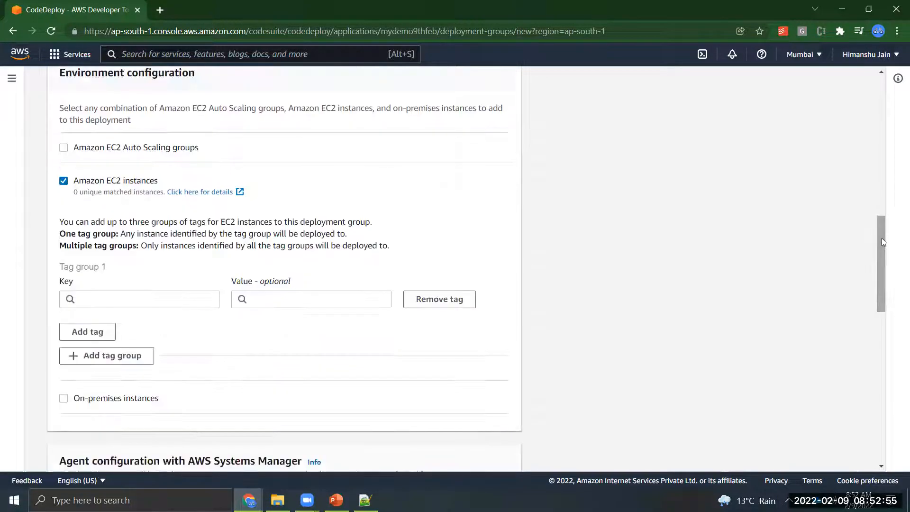
{"action": "left_click", "coordinate": [122, 297]}
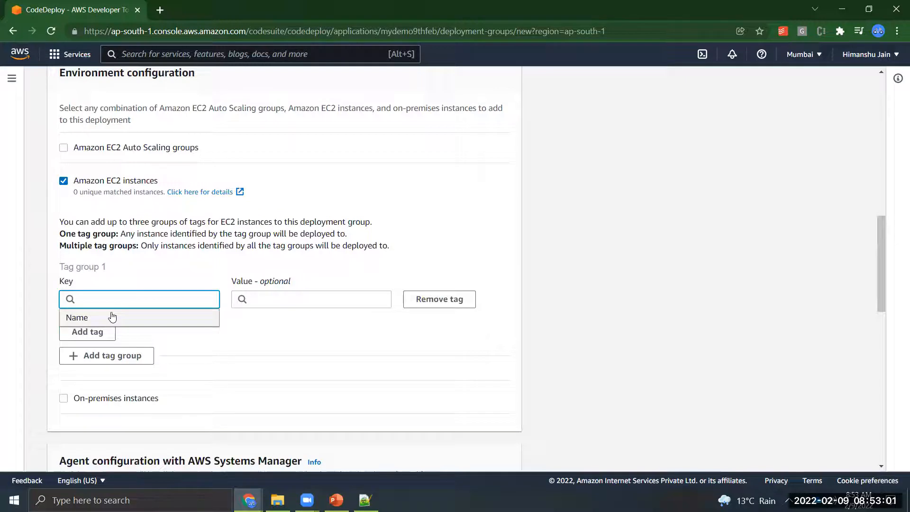
{"action": "left_click", "coordinate": [112, 317]}
{"action": "left_click", "coordinate": [266, 297]}
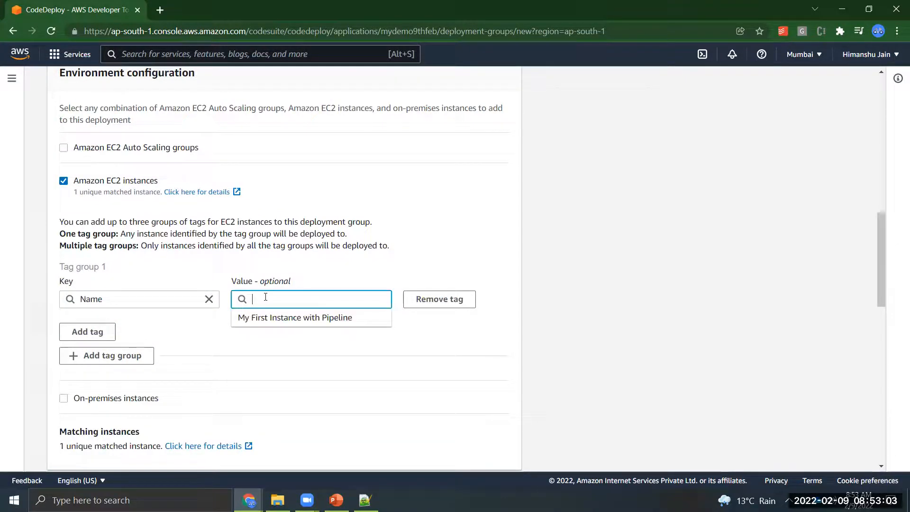
{"action": "left_click", "coordinate": [296, 318]}
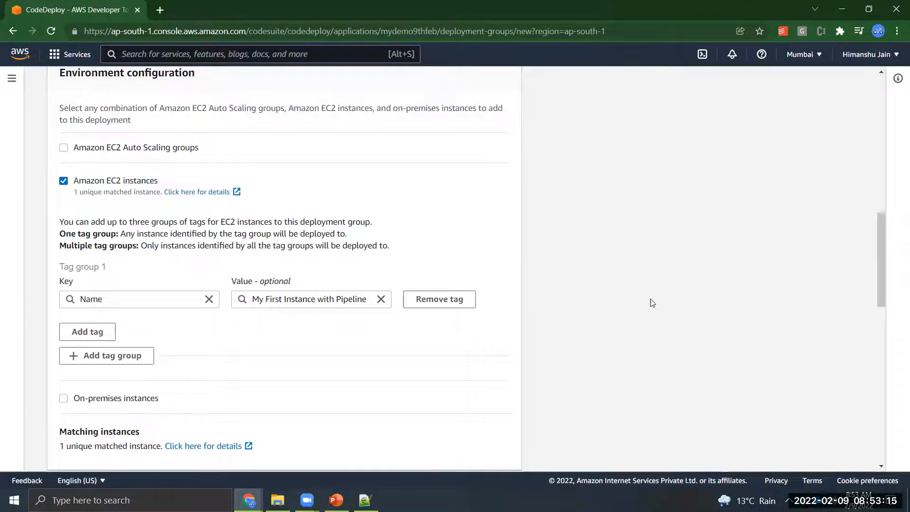
Step: Turn off load balancing, keep the default agent and deployment settings, and create the deployment group
{"action": "scroll", "coordinate": [884, 282], "scroll_direction": "down", "scroll_amount": 1}
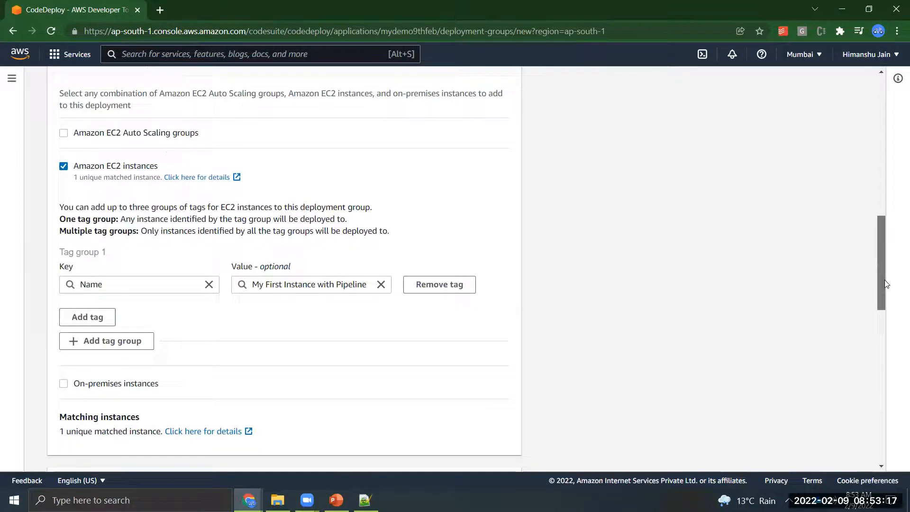
{"action": "scroll", "coordinate": [884, 284], "scroll_direction": "down", "scroll_amount": 12}
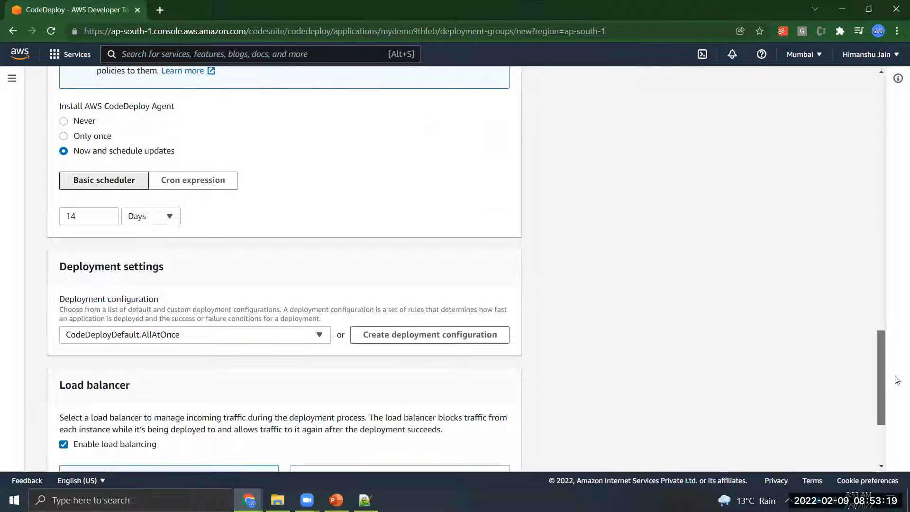
{"action": "scroll", "coordinate": [897, 379], "scroll_direction": "down", "scroll_amount": 1}
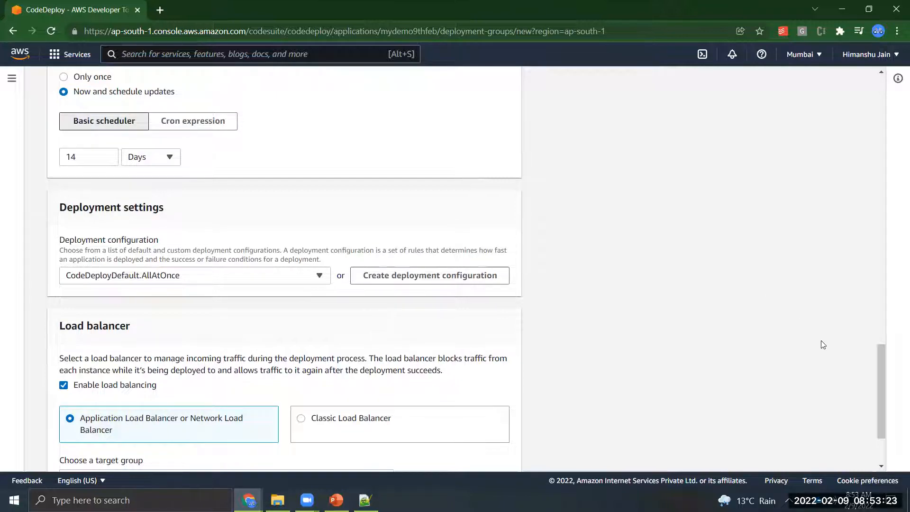
{"action": "left_click", "coordinate": [64, 385]}
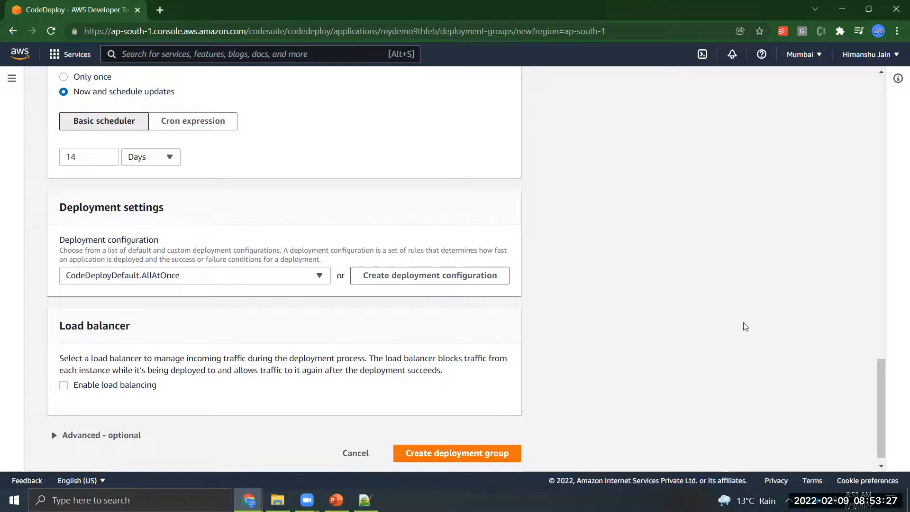
{"action": "scroll", "coordinate": [889, 396], "scroll_direction": "down", "scroll_amount": 1}
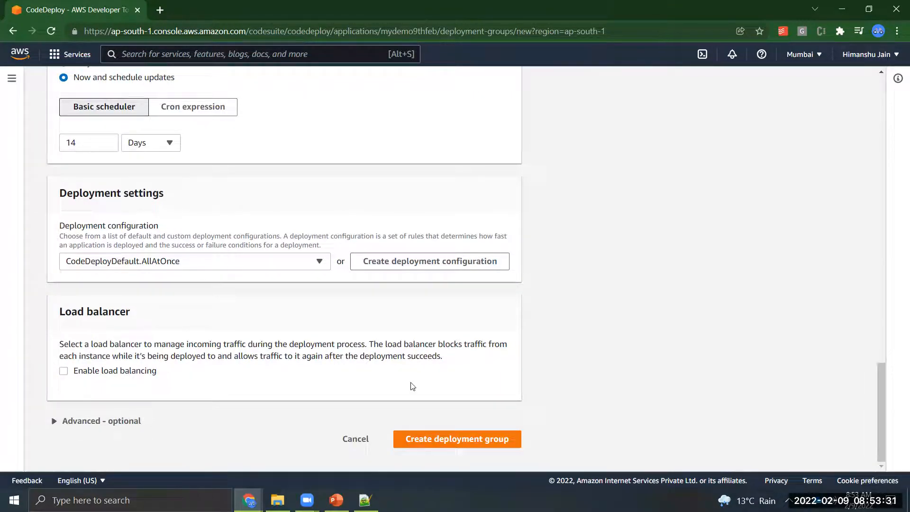
{"action": "left_click", "coordinate": [472, 442]}
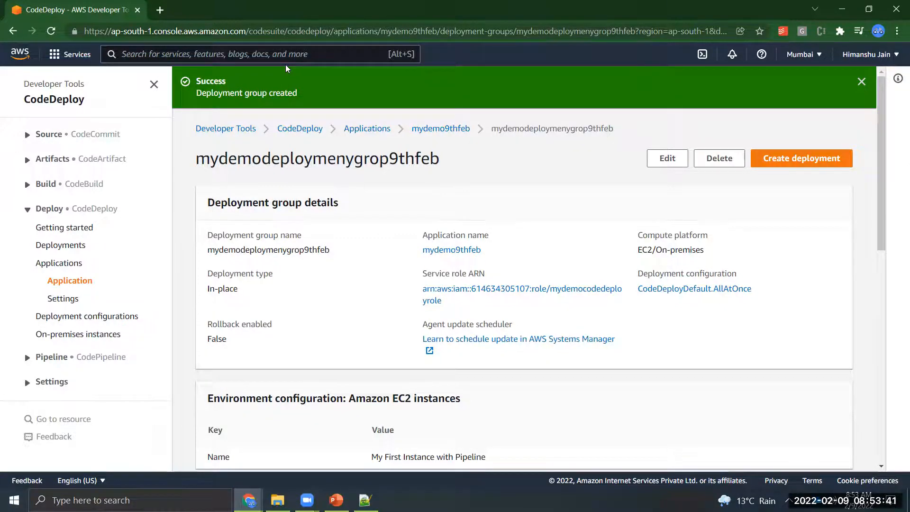
Step: Check the next step in the Notepad++ notes, then return to the AWS console in Chrome and open the CodePipeline pipelines list
{"action": "key", "text": "alt+Tab"}
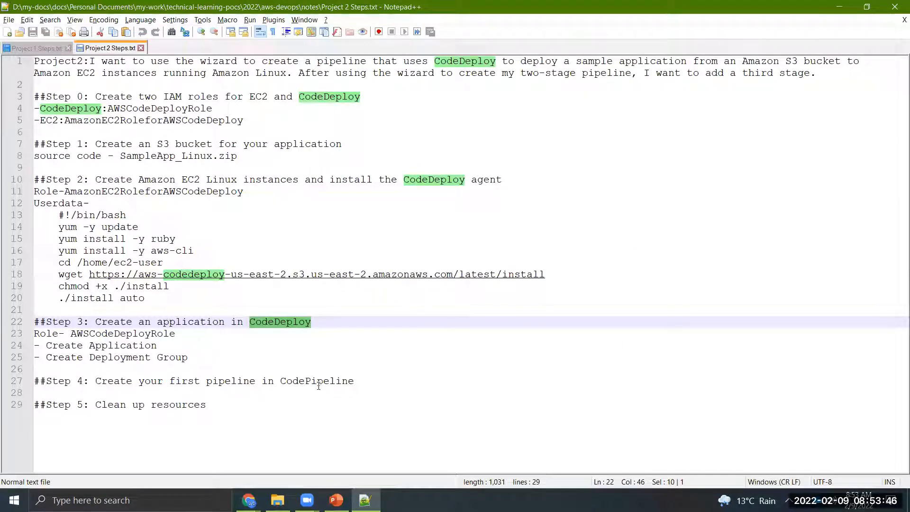
{"action": "key", "text": "alt+Tab"}
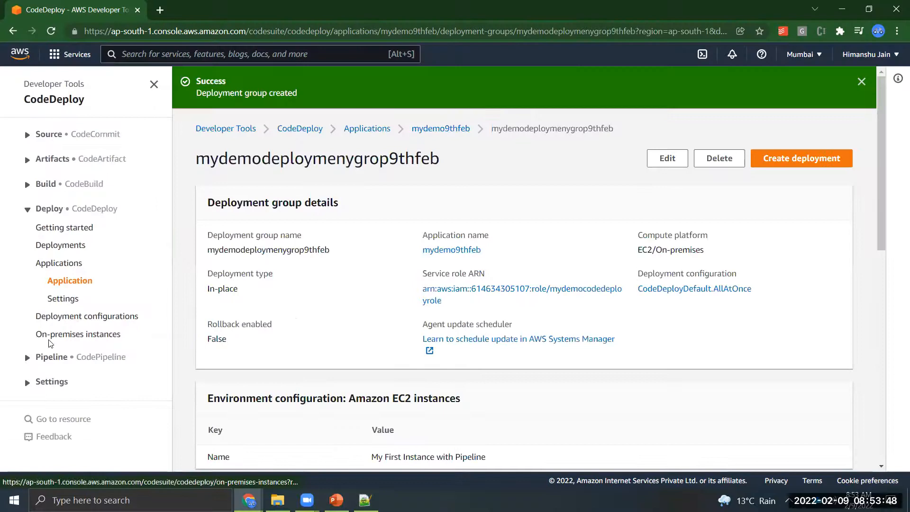
{"action": "left_click", "coordinate": [35, 360]}
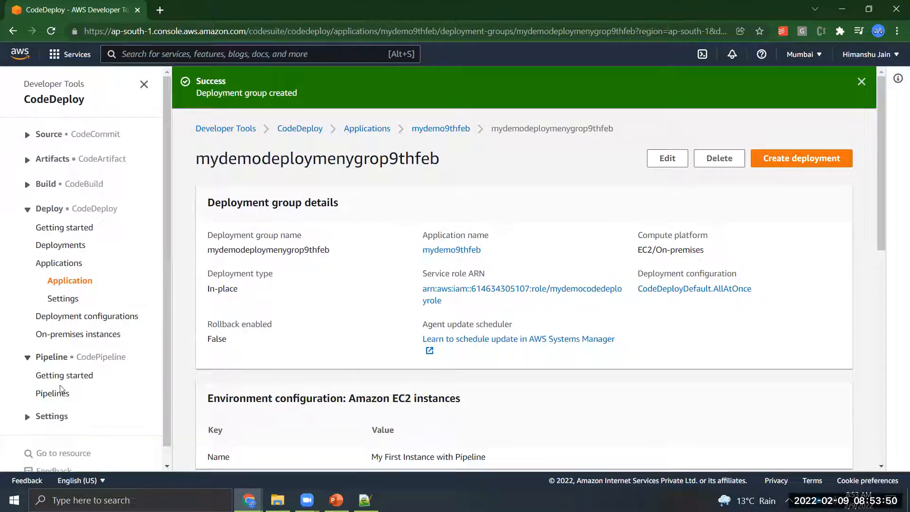
{"action": "left_click", "coordinate": [54, 396]}
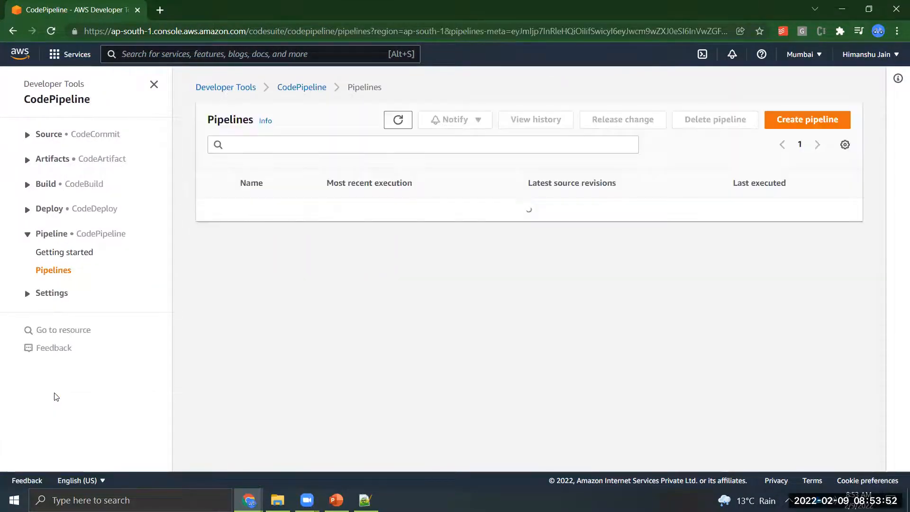
Step: Start creating a new pipeline and name it My Demo Pipeline 9th Feb
{"action": "left_click", "coordinate": [769, 119]}
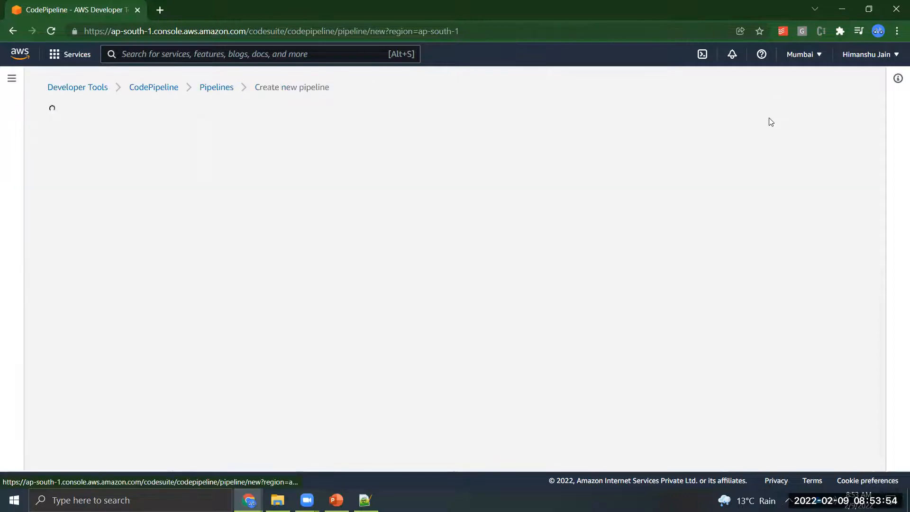
{"action": "left_click", "coordinate": [308, 219]}
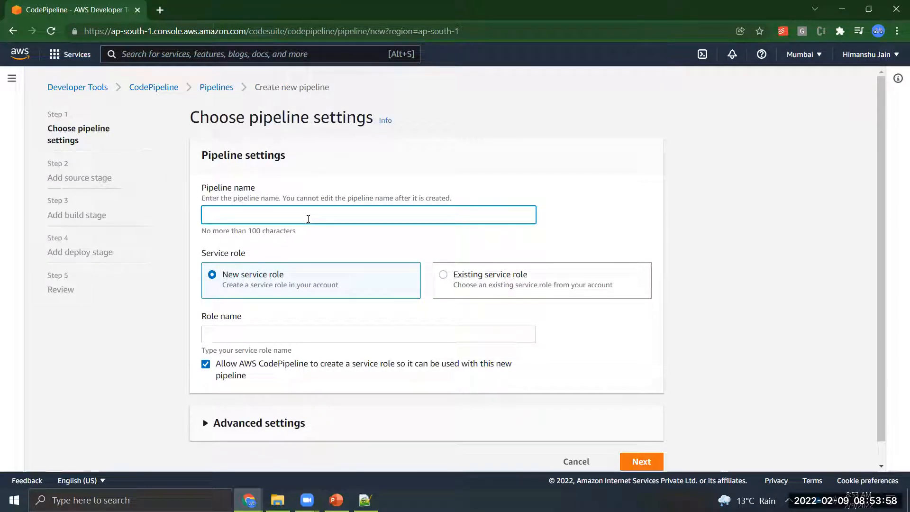
{"action": "type", "text": "My Demo Pip"}
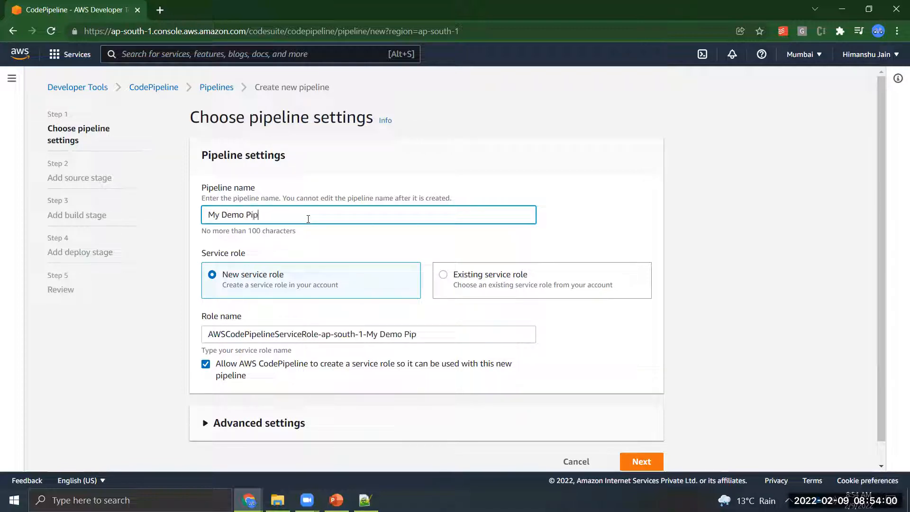
{"action": "type", "text": "i"}
{"action": "key", "text": "BackSpace"}
{"action": "key", "text": "BackSpace"}
{"action": "key", "text": "BackSpace"}
{"action": "key", "text": "BackSpace"}
{"action": "type", "text": "Pipeline 9th Feb"}
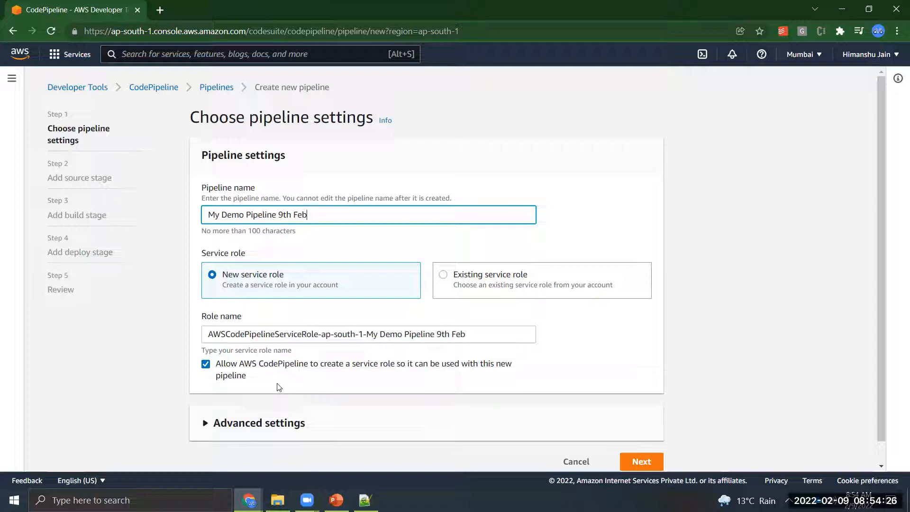
Step: Expand the advanced settings and try to continue with the default artifact location and default AWS managed key
{"action": "left_click", "coordinate": [633, 311]}
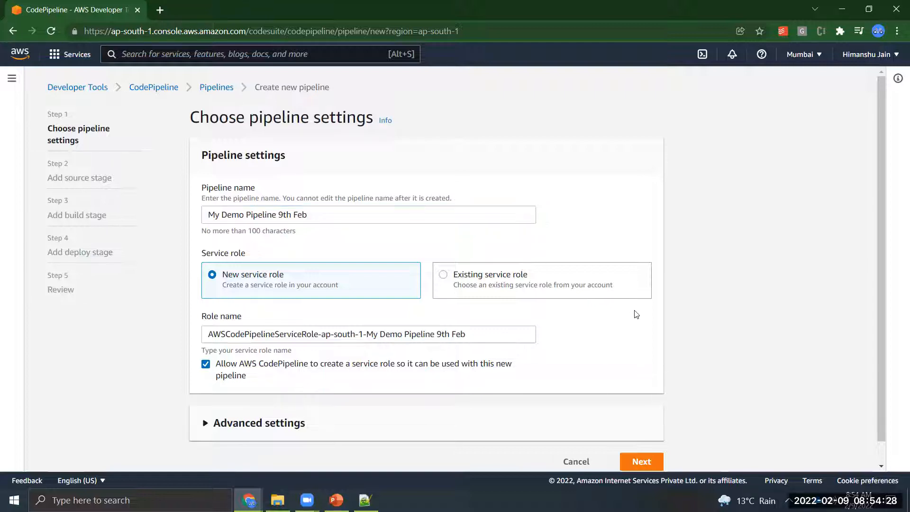
{"action": "scroll", "coordinate": [636, 314], "scroll_direction": "down", "scroll_amount": 1}
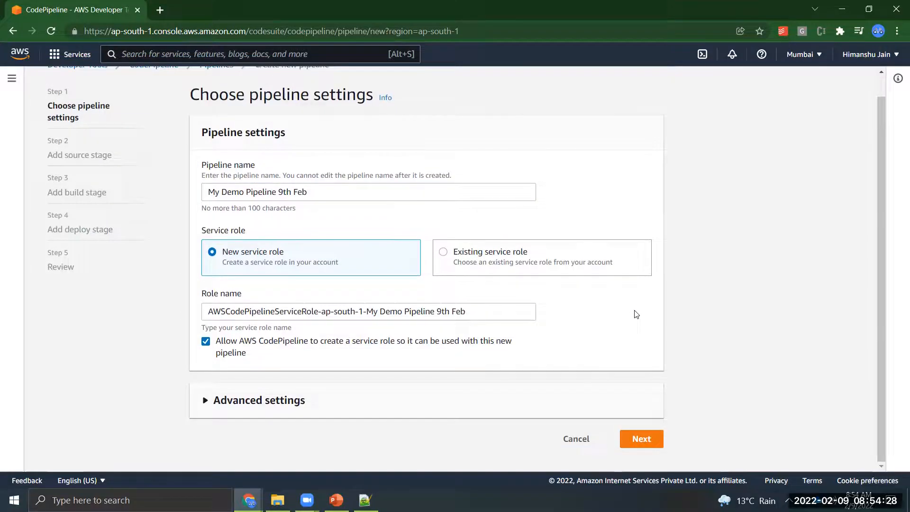
{"action": "left_click", "coordinate": [221, 400]}
{"action": "scroll", "coordinate": [221, 400], "scroll_direction": "down", "scroll_amount": 3}
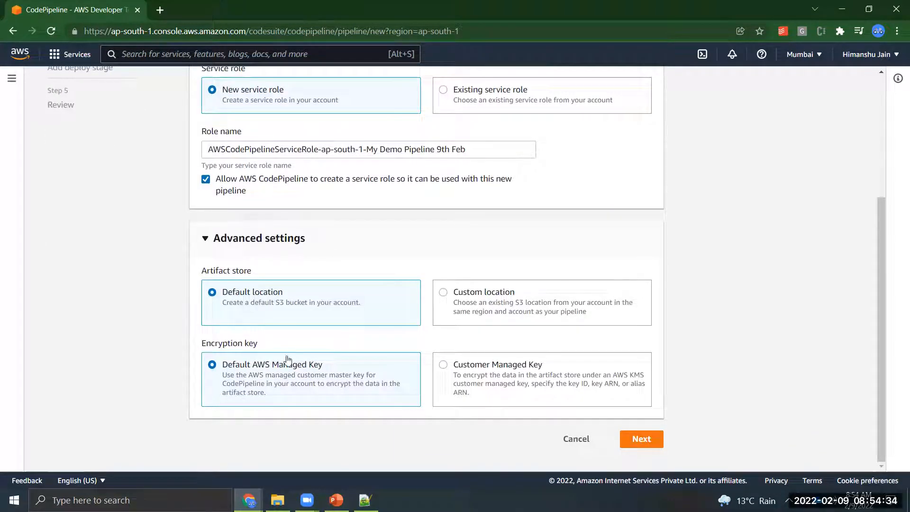
{"action": "left_click", "coordinate": [635, 441]}
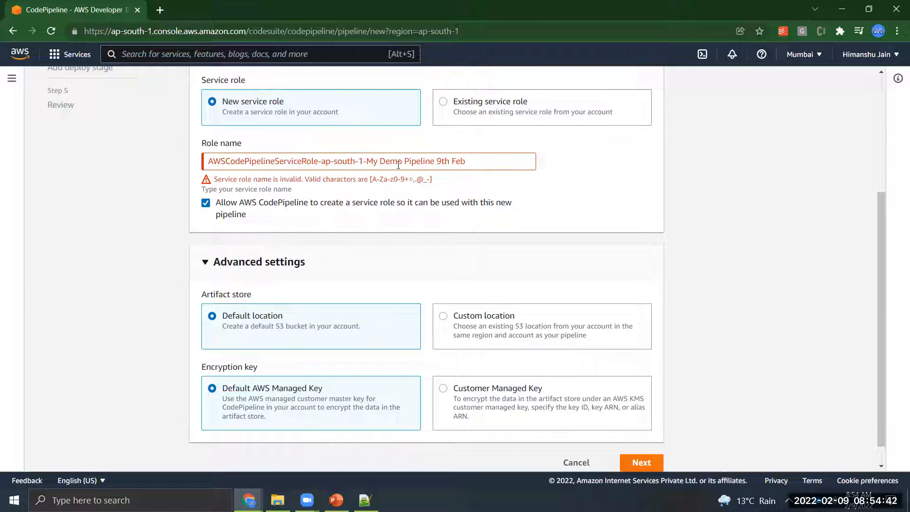
Step: Clear the generated service role name
{"action": "left_click", "coordinate": [469, 161]}
{"action": "key", "text": "BackSpace"}
{"action": "key", "text": "BackSpace"}
{"action": "key", "text": "BackSpace"}
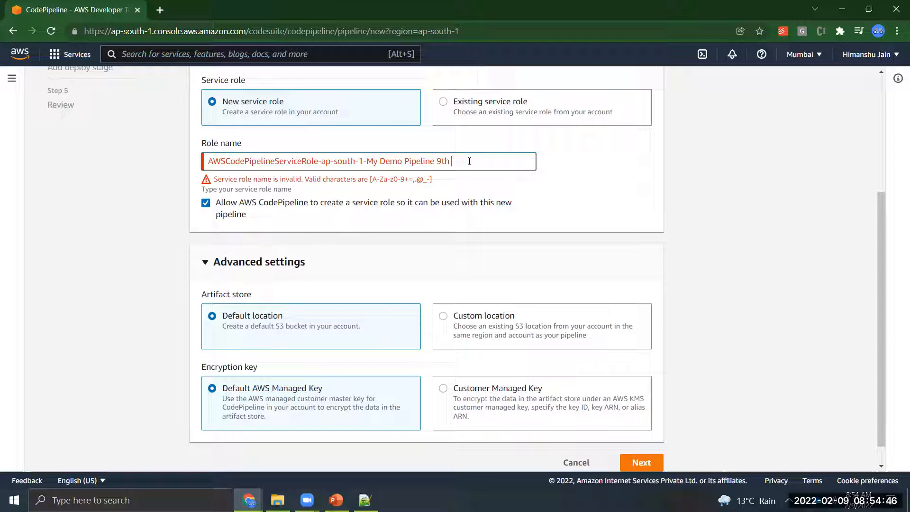
{"action": "key", "text": "BackSpace"}
{"action": "key", "text": "BackSpace"}
{"action": "key", "text": "BackSpace"}
{"action": "key", "text": "BackSpace"}
{"action": "key", "text": "BackSpace"}
{"action": "key", "text": "BackSpace"}
{"action": "key", "text": "BackSpace"}
{"action": "key", "text": "BackSpace"}
{"action": "key", "text": "BackSpace"}
{"action": "key", "text": "BackSpace"}
{"action": "key", "text": "BackSpace"}
{"action": "key", "text": "BackSpace"}
{"action": "key", "text": "BackSpace"}
{"action": "key", "text": "BackSpace"}
{"action": "key", "text": "BackSpace"}
{"action": "key", "text": "BackSpace"}
{"action": "key", "text": "BackSpace"}
{"action": "key", "text": "BackSpace"}
{"action": "key", "text": "BackSpace"}
{"action": "key", "text": "BackSpace"}
{"action": "key", "text": "BackSpace"}
{"action": "key", "text": "BackSpace"}
{"action": "key", "text": "BackSpace"}
{"action": "key", "text": "BackSpace"}
{"action": "key", "text": "BackSpace"}
{"action": "key", "text": "BackSpace"}
{"action": "key", "text": "BackSpace"}
{"action": "key", "text": "BackSpace"}
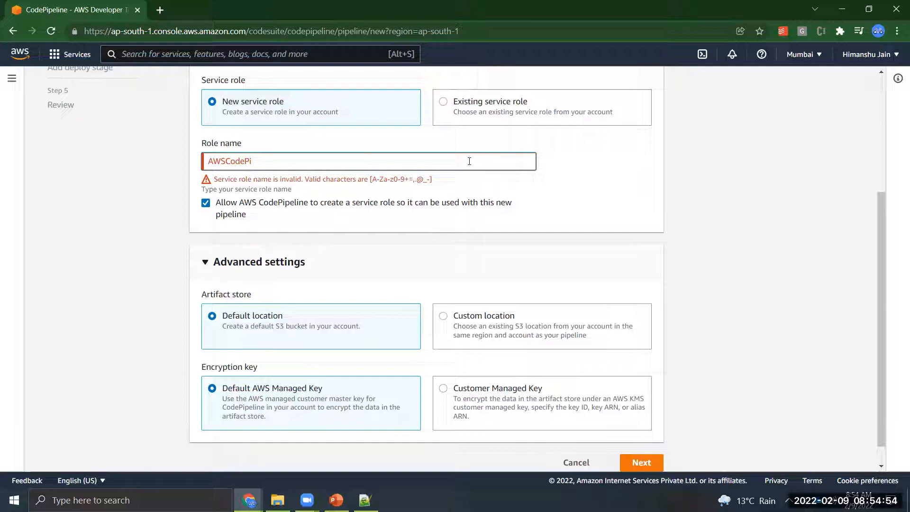
{"action": "left_click", "coordinate": [401, 182]}
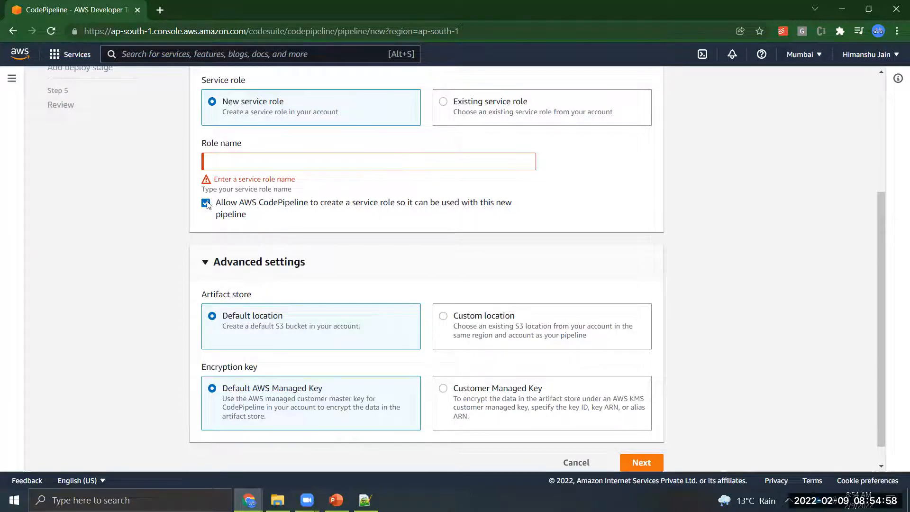
{"action": "left_click", "coordinate": [206, 203]}
{"action": "left_click", "coordinate": [205, 203]}
{"action": "left_click", "coordinate": [245, 166]}
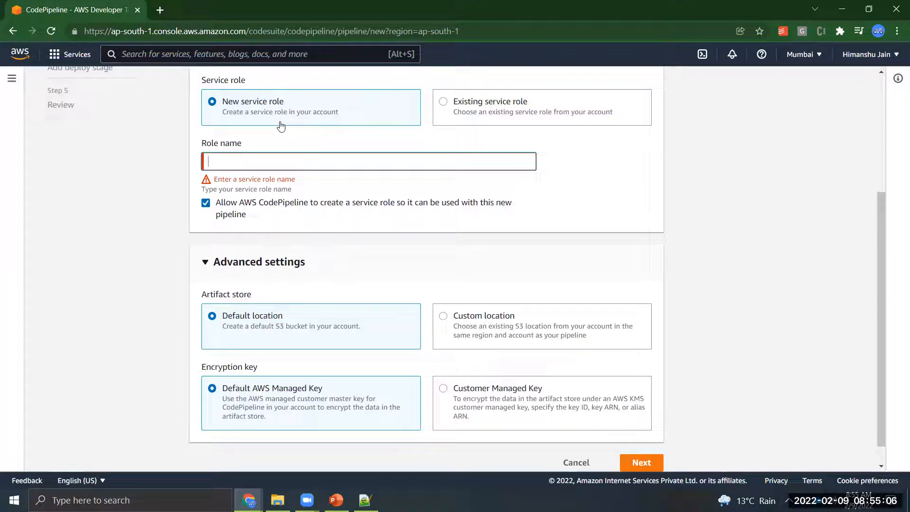
{"action": "left_click", "coordinate": [642, 462]}
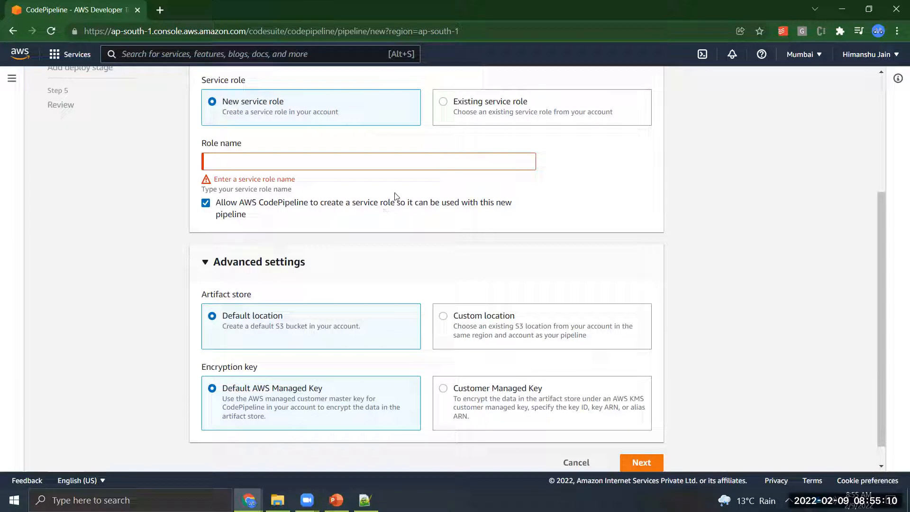
{"action": "left_click", "coordinate": [458, 109]}
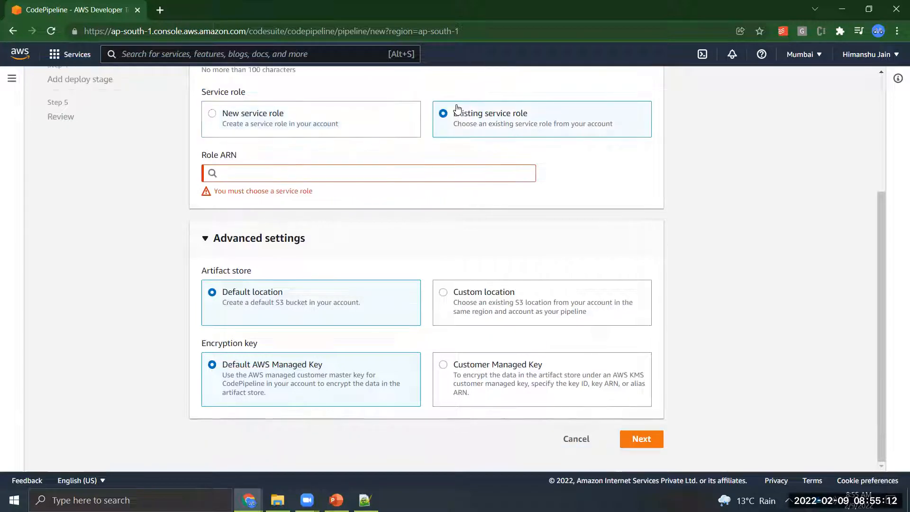
{"action": "left_click", "coordinate": [298, 114]}
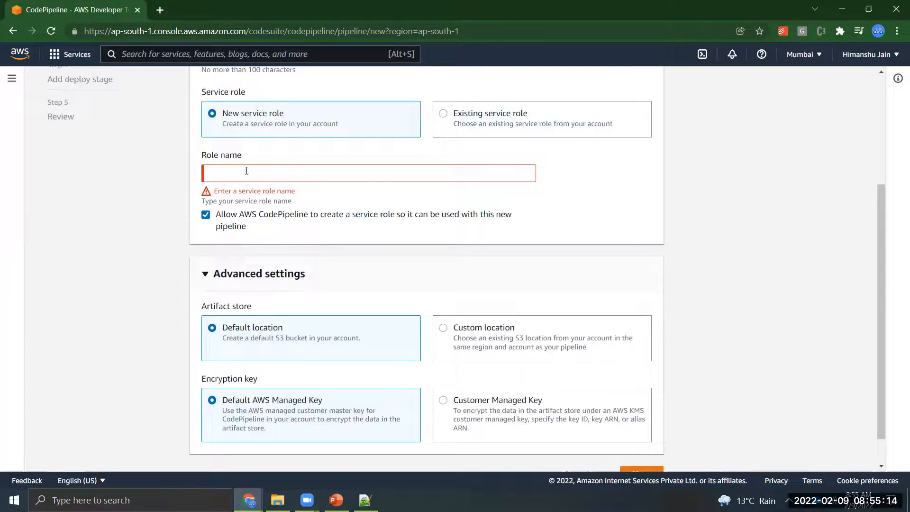
{"action": "left_click", "coordinate": [206, 218]}
{"action": "left_click", "coordinate": [207, 219]}
Step: Shorten the pipeline name to MyDemoPipeline, removing the date and all spaces
{"action": "scroll", "coordinate": [300, 211], "scroll_direction": "up", "scroll_amount": 4}
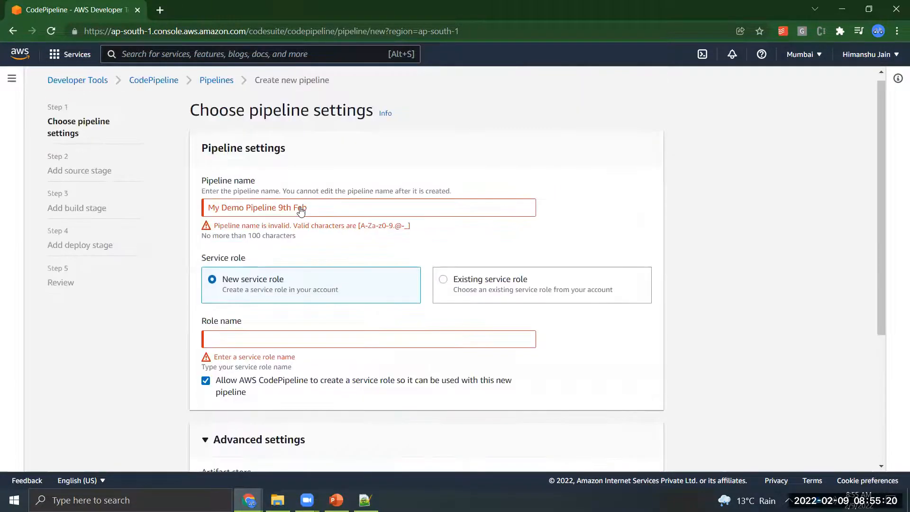
{"action": "left_click", "coordinate": [312, 208]}
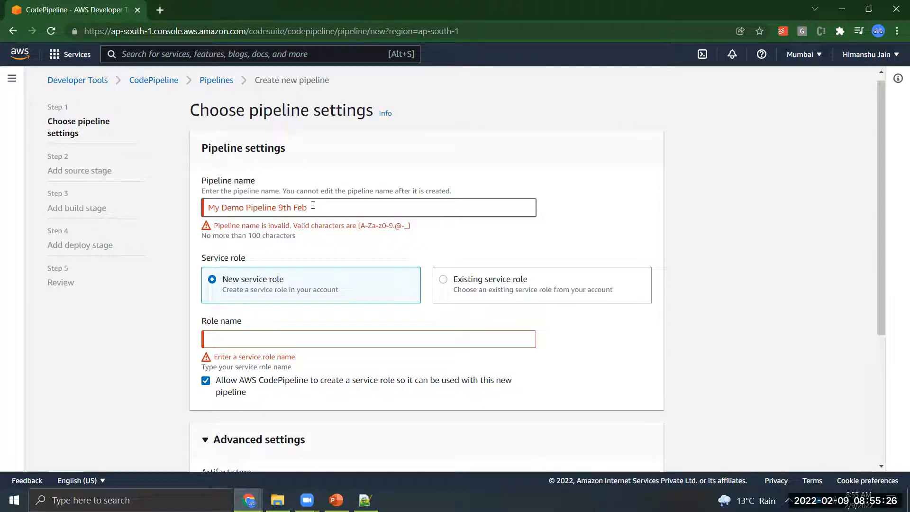
{"action": "key", "text": "BackSpace"}
{"action": "key", "text": "BackSpace"}
{"action": "key", "text": "BackSpace"}
{"action": "key", "text": "BackSpace"}
{"action": "key", "text": "BackSpace"}
{"action": "key", "text": "BackSpace"}
{"action": "key", "text": "BackSpace"}
{"action": "key", "text": "BackSpace"}
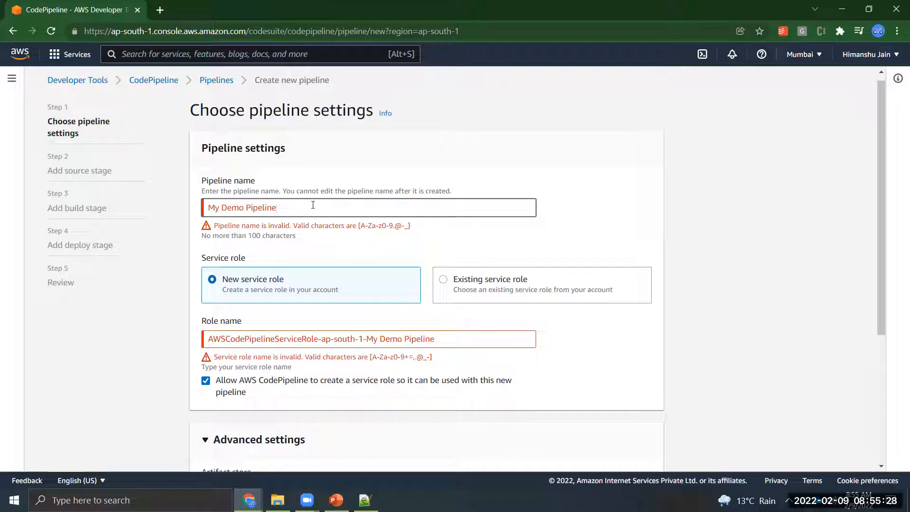
{"action": "key", "text": "Left"}
{"action": "key", "text": "BackSpace"}
{"action": "key", "text": "Left"}
{"action": "key", "text": "BackSpace"}
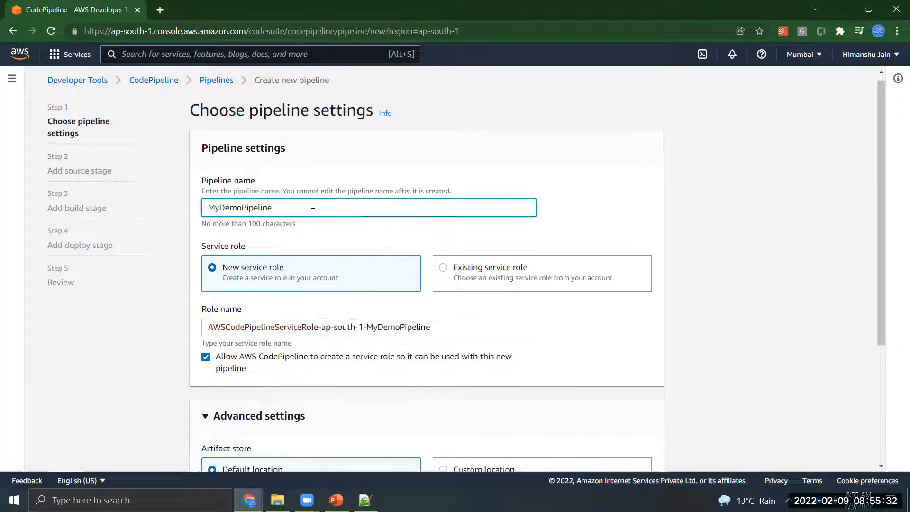
Step: Keep the new service role, default artifact location and default AWS managed key, and continue to the source stage
{"action": "left_click", "coordinate": [346, 314]}
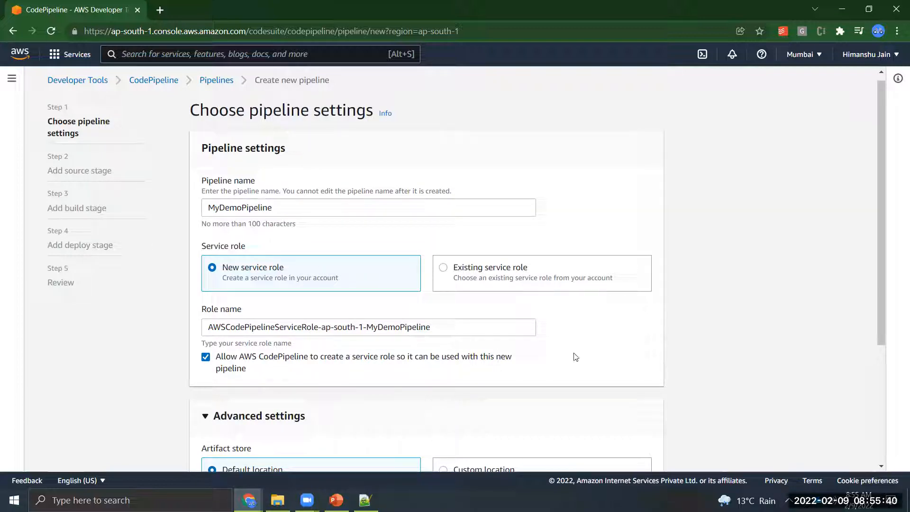
{"action": "scroll", "coordinate": [593, 359], "scroll_direction": "down", "scroll_amount": 3}
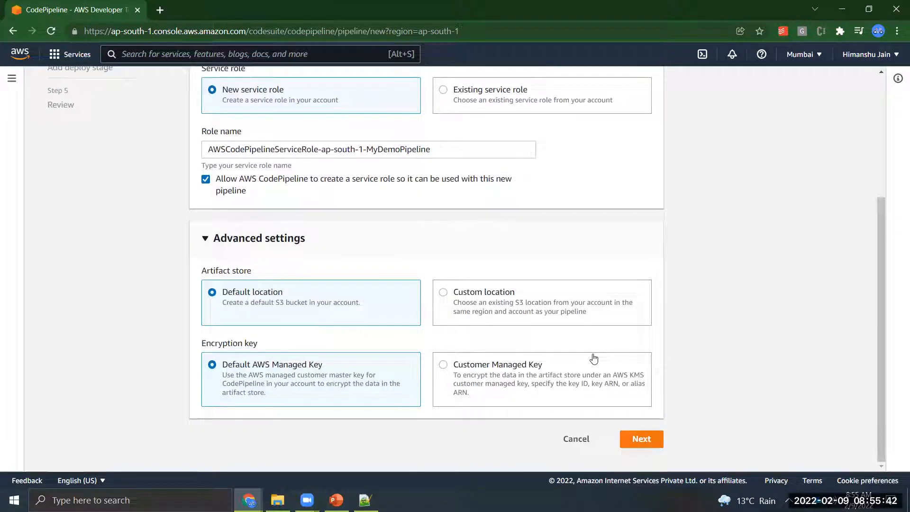
{"action": "left_click", "coordinate": [639, 441]}
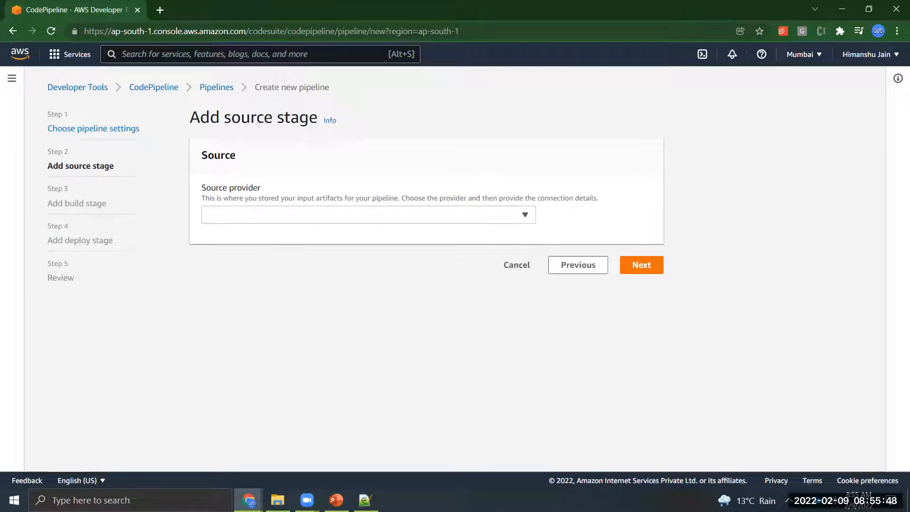
Step: Check the source service in the PowerPoint pipeline diagram, then return to the AWS console in Chrome
{"action": "mouse_move", "coordinate": [336, 500]}
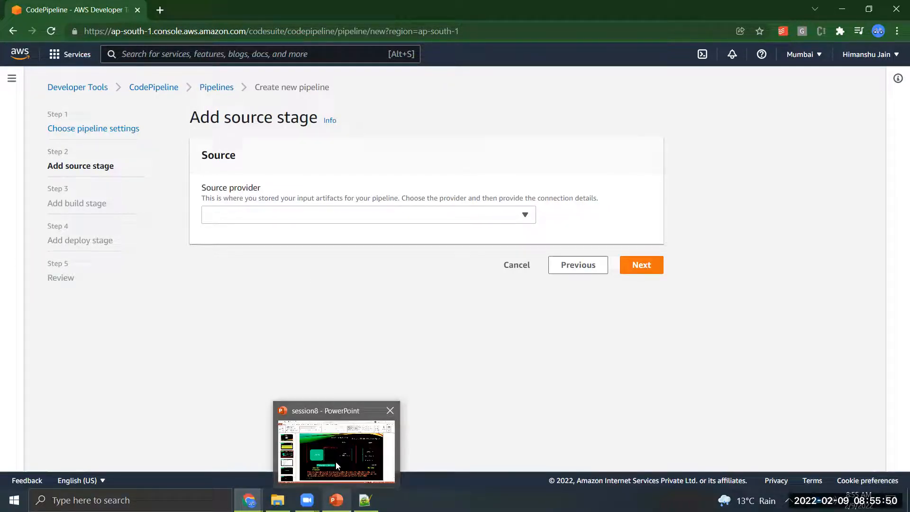
{"action": "left_click", "coordinate": [338, 466]}
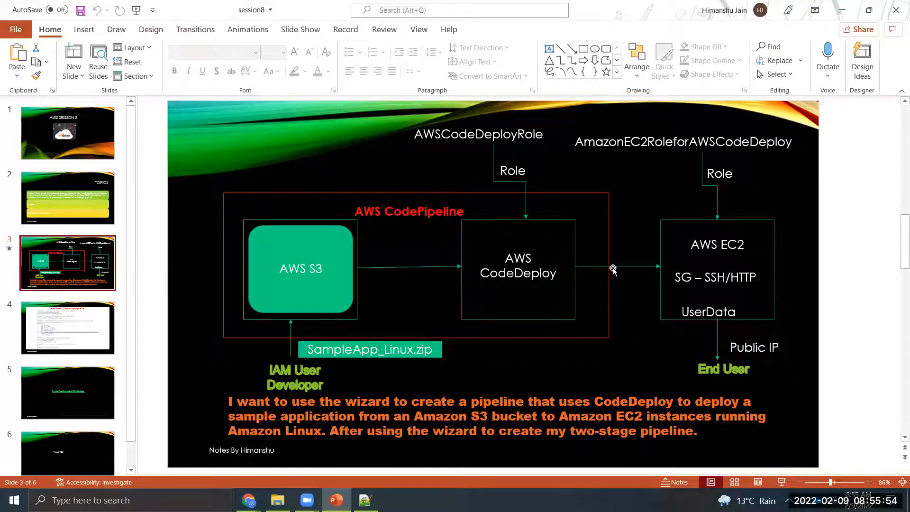
{"action": "key", "text": "alt+Tab"}
Step: Set Amazon S3 as the source provider and choose the mydemo-9thfeb bucket
{"action": "left_click", "coordinate": [504, 217]}
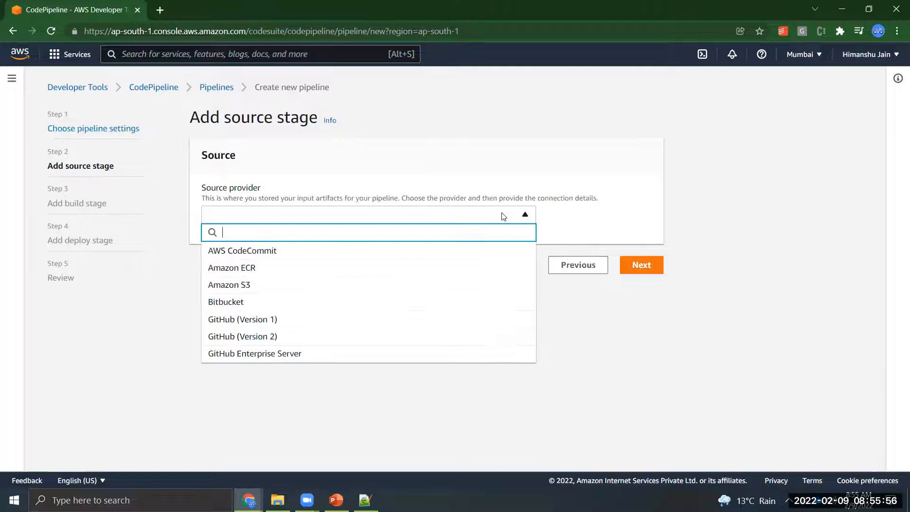
{"action": "left_click", "coordinate": [261, 288]}
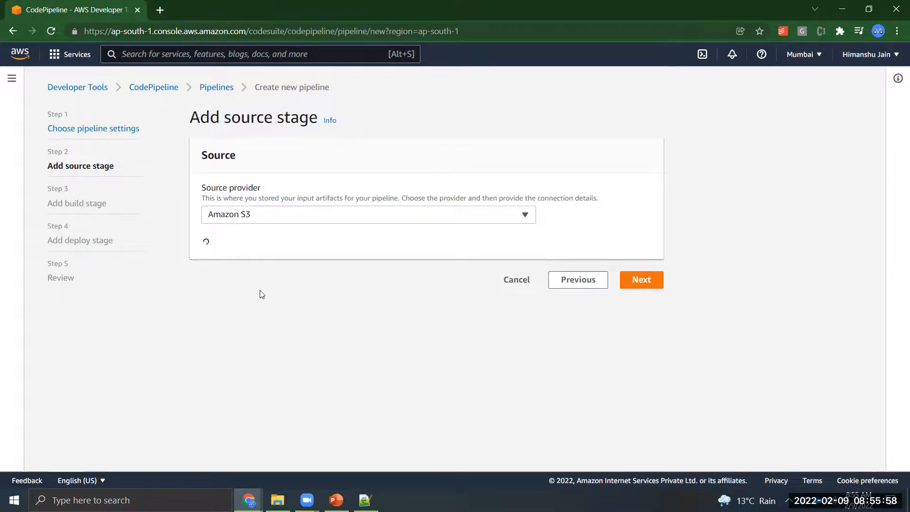
{"action": "left_click", "coordinate": [247, 260]}
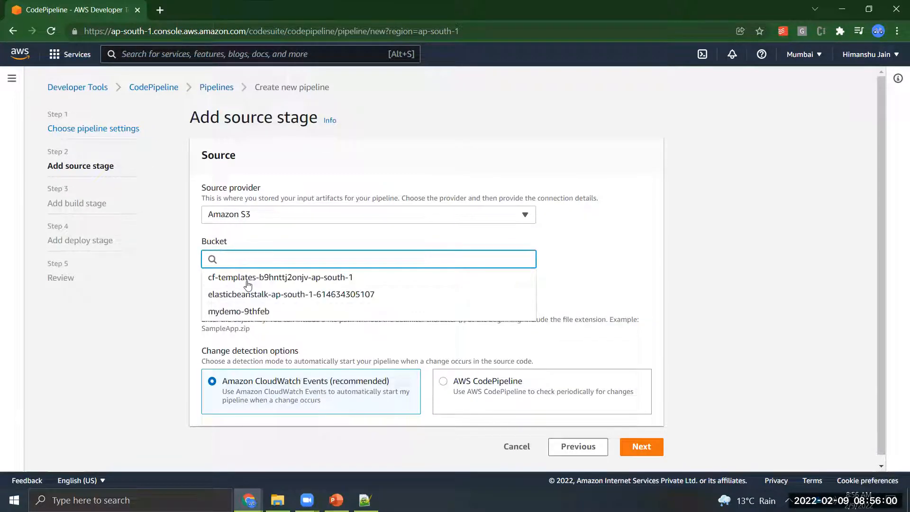
{"action": "left_click", "coordinate": [252, 312]}
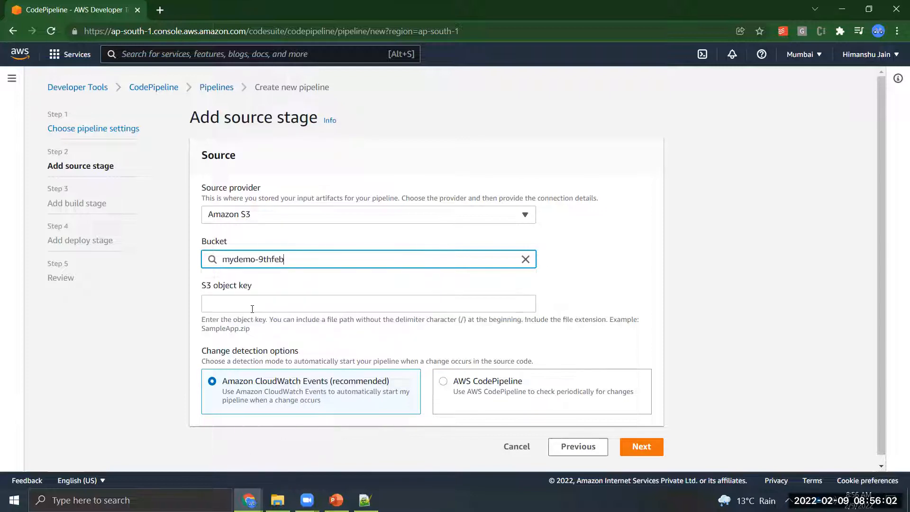
Step: Copy SampleApp_Linux.zip from the Notepad++ notes and enter it as the S3 object key in the Chrome console
{"action": "left_click", "coordinate": [252, 305]}
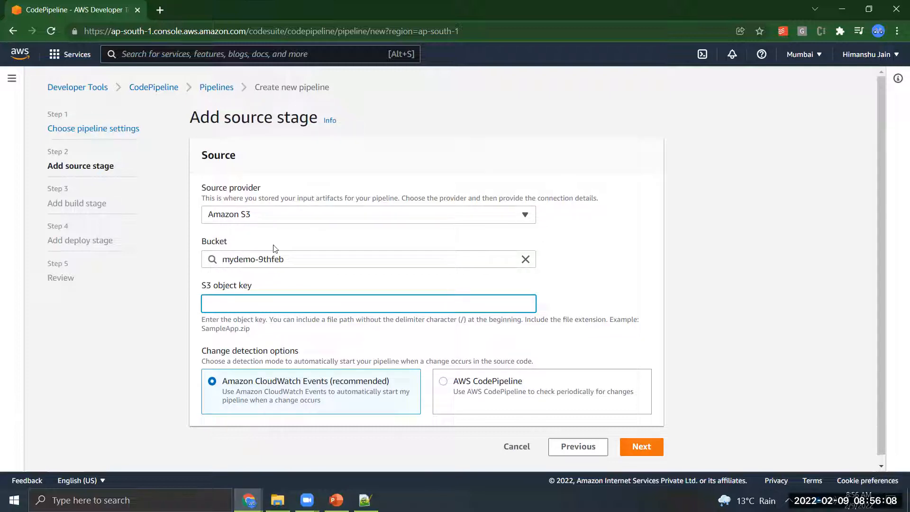
{"action": "left_click", "coordinate": [365, 500]}
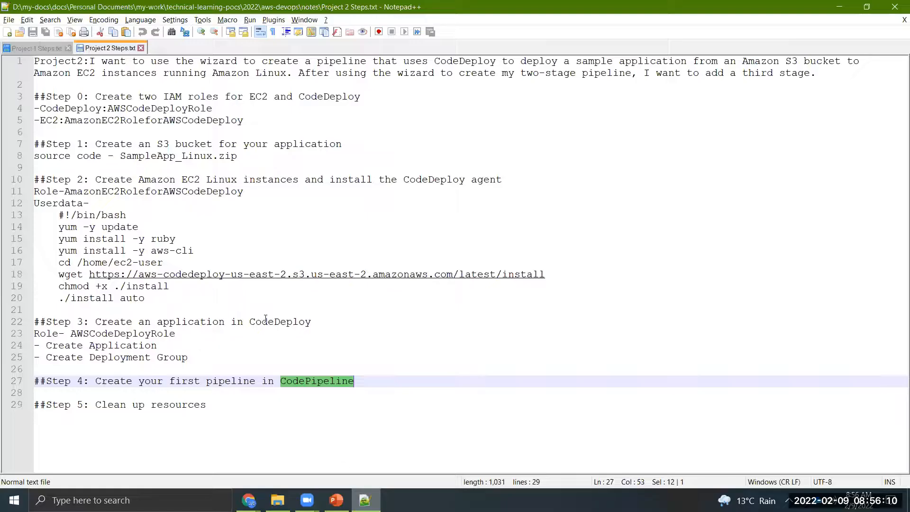
{"action": "left_click_drag", "start_coordinate": [120, 156], "coordinate": [250, 152]}
{"action": "key", "text": "ctrl+c"}
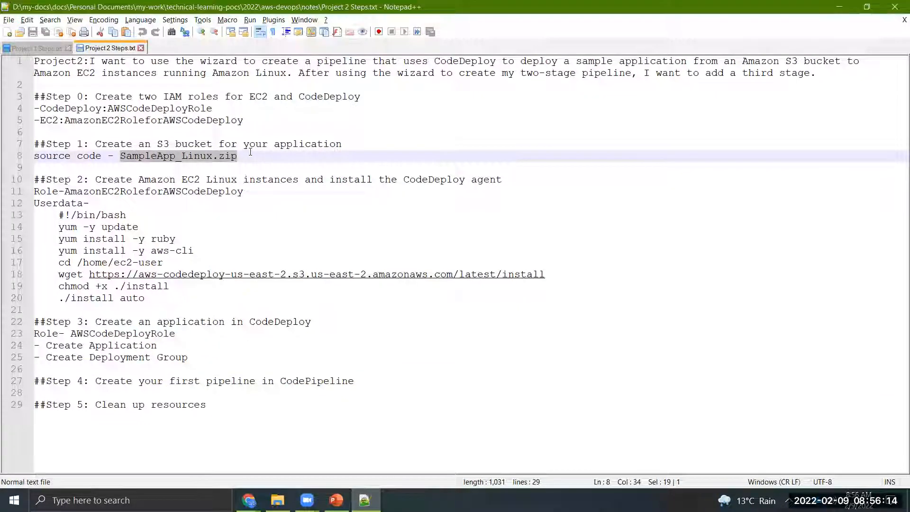
{"action": "key", "text": "alt+Tab"}
{"action": "key", "text": "ctrl+v"}
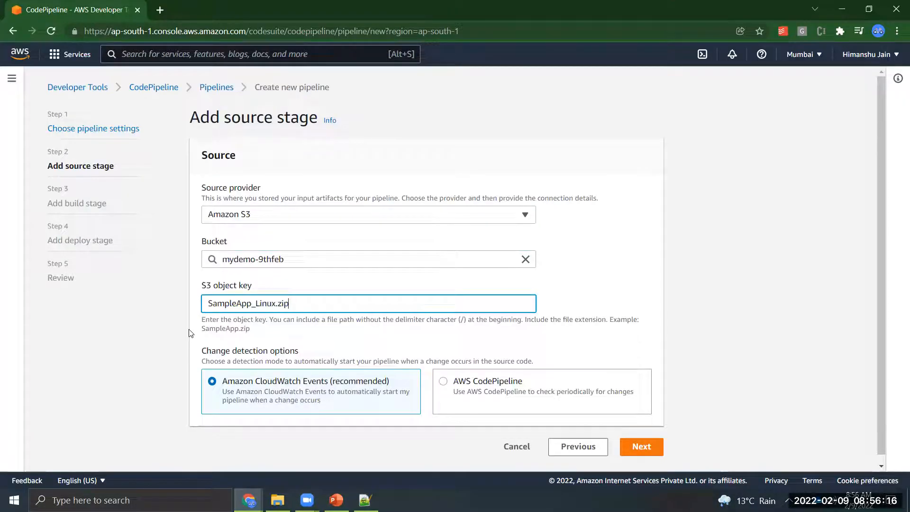
{"action": "left_click", "coordinate": [167, 350]}
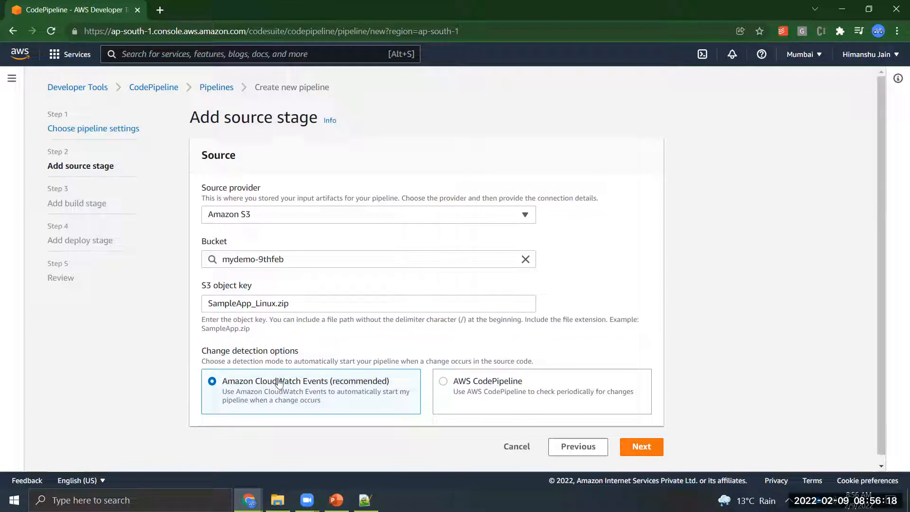
Step: Keep Amazon CloudWatch Events as change detection, continue, and skip the build stage to reach the deploy stage
{"action": "left_click", "coordinate": [656, 451]}
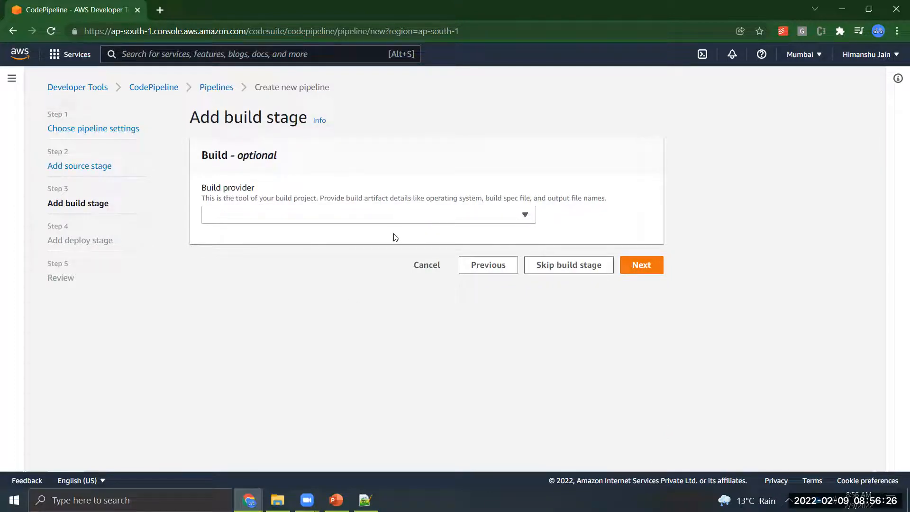
{"action": "left_click", "coordinate": [549, 264]}
{"action": "left_click", "coordinate": [593, 303]}
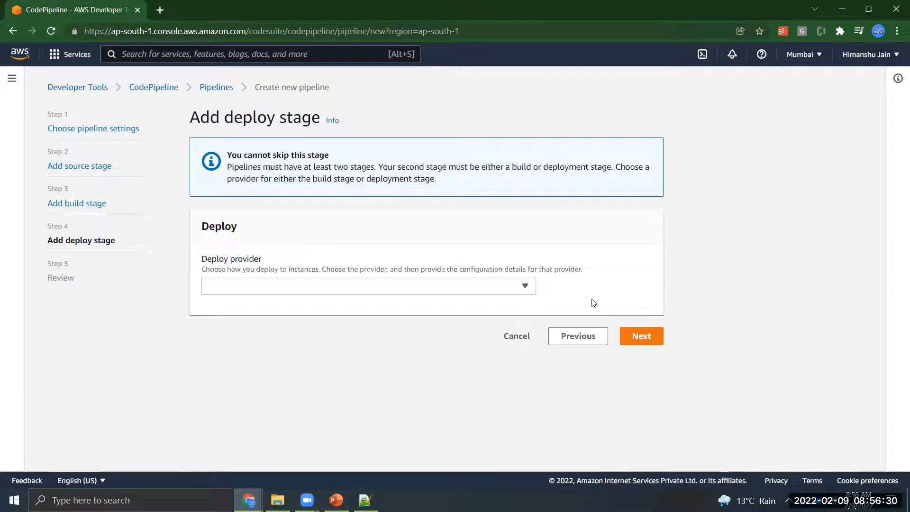
Step: Set AWS CodeDeploy as the deploy provider and choose the mydemo9thfeb application
{"action": "left_click", "coordinate": [341, 294]}
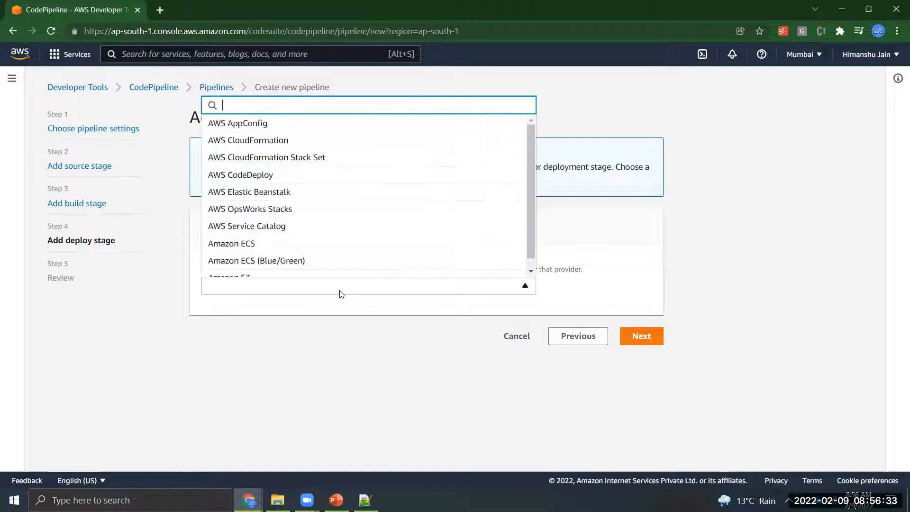
{"action": "left_click", "coordinate": [287, 181]}
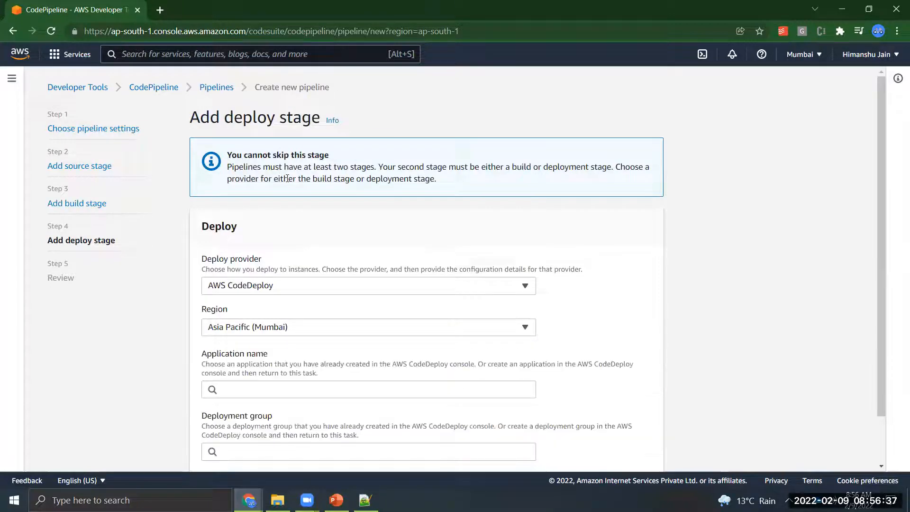
{"action": "left_click", "coordinate": [235, 389]}
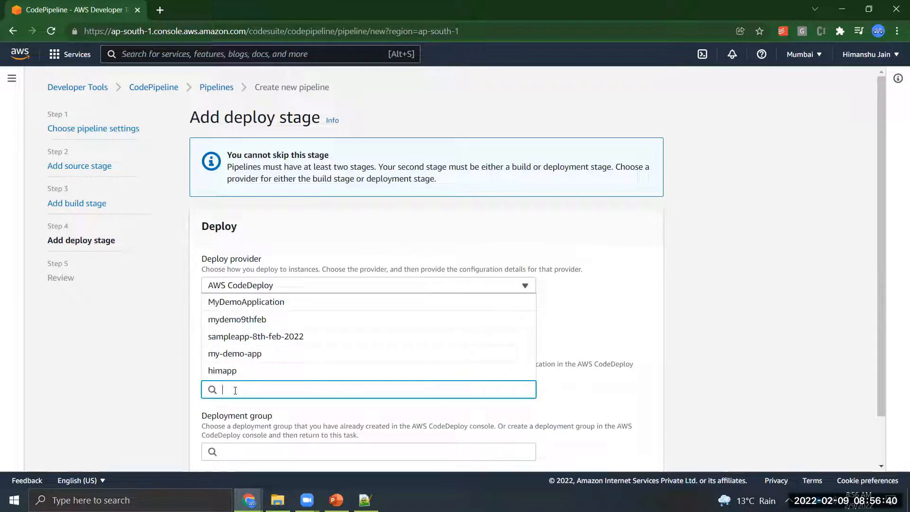
{"action": "left_click", "coordinate": [241, 326]}
{"action": "left_click", "coordinate": [150, 371]}
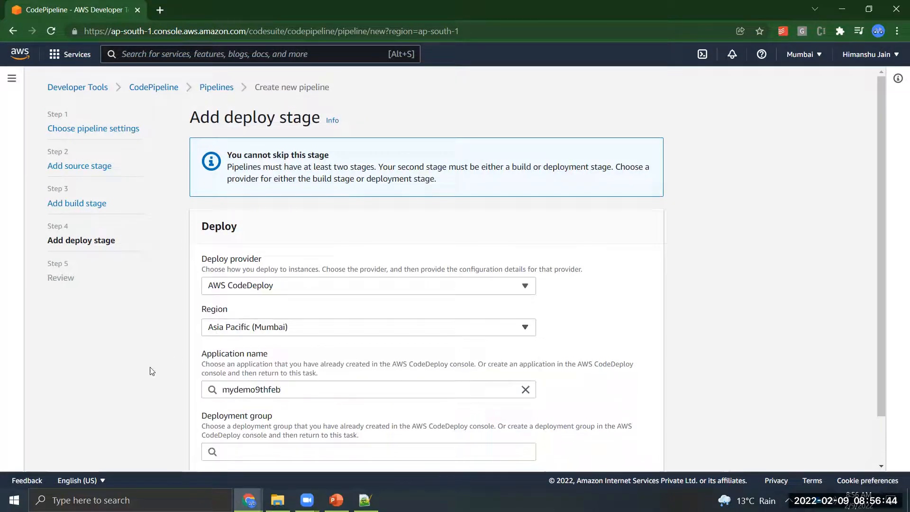
Step: Choose the mydemodeploymenygrop9thfeb deployment group and continue to the review stage
{"action": "scroll", "coordinate": [150, 371], "scroll_direction": "down", "scroll_amount": 2}
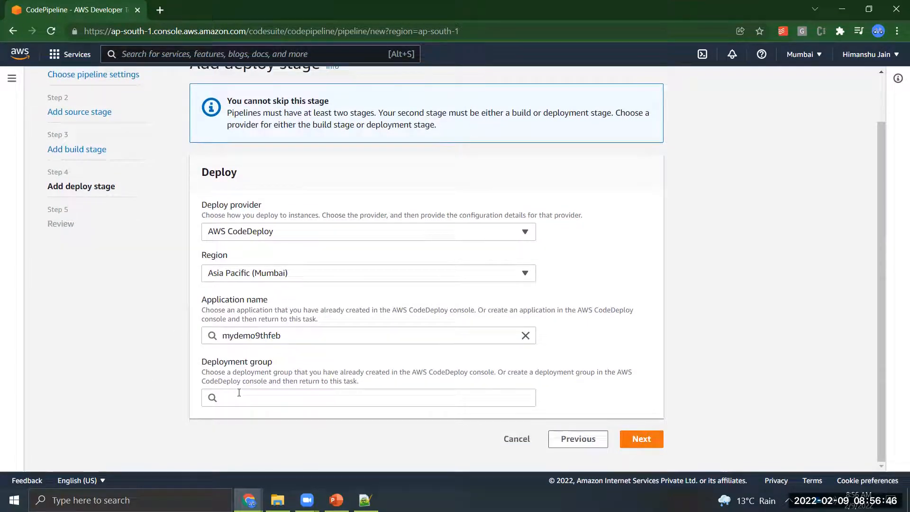
{"action": "left_click", "coordinate": [242, 392]}
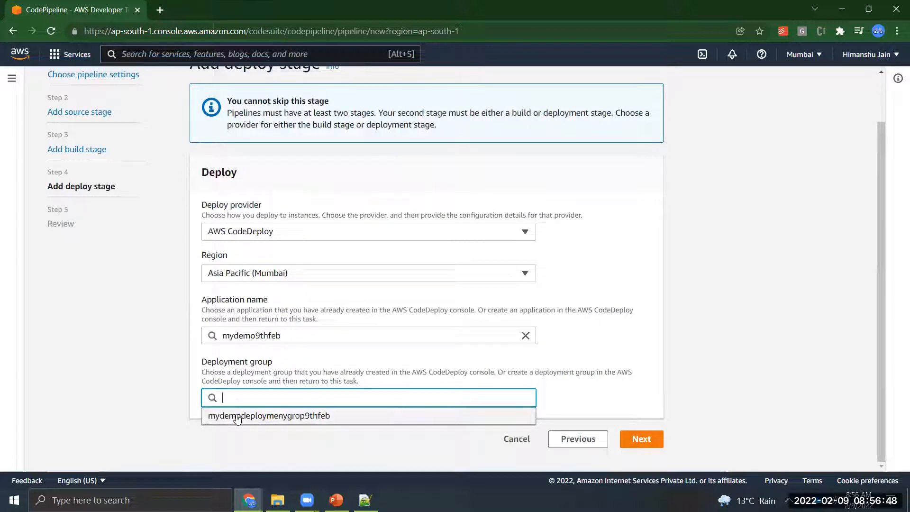
{"action": "left_click", "coordinate": [236, 414]}
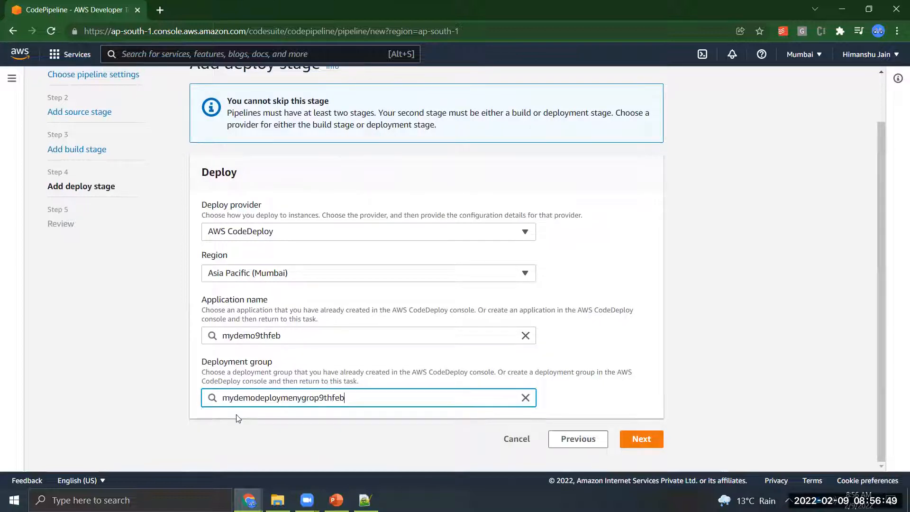
{"action": "left_click", "coordinate": [628, 441]}
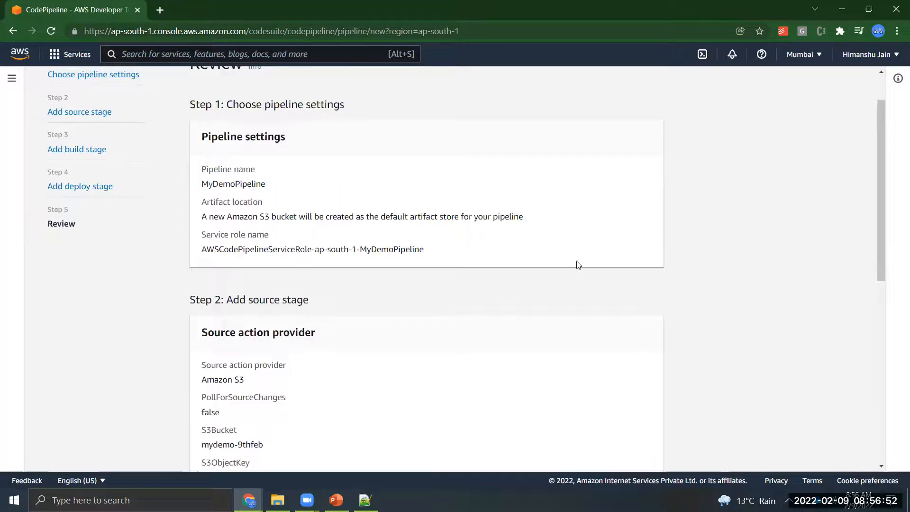
Step: Review the source, build and deploy settings, then create the pipeline
{"action": "left_click_drag", "start_coordinate": [878, 138], "coordinate": [893, 333]}
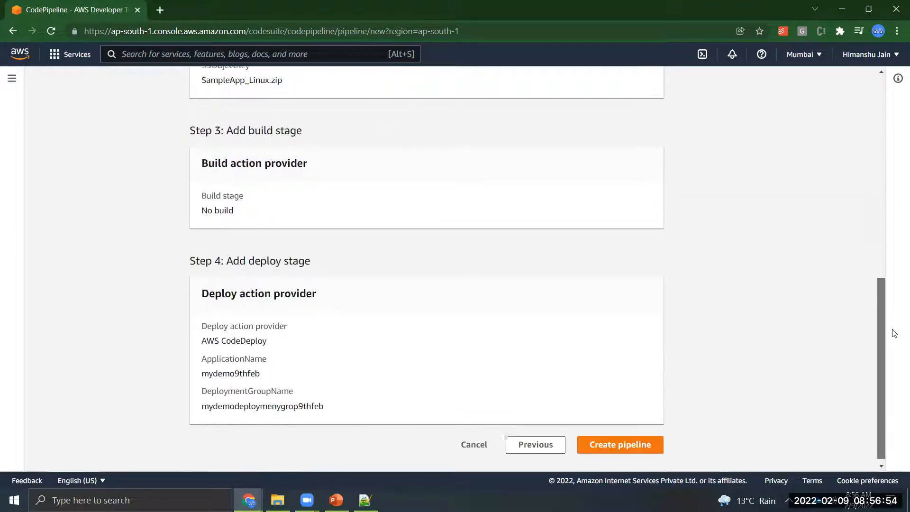
{"action": "left_click", "coordinate": [631, 444]}
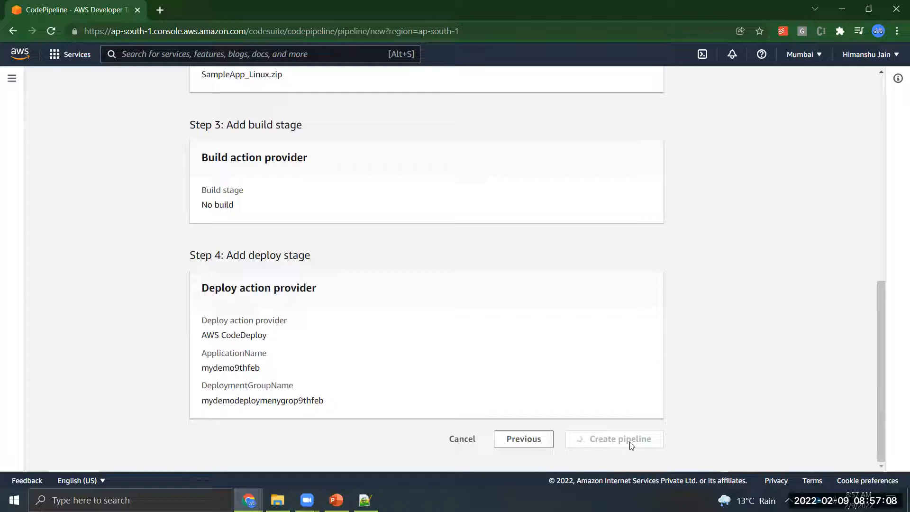
{"action": "left_click_drag", "start_coordinate": [880, 306], "coordinate": [872, 96]}
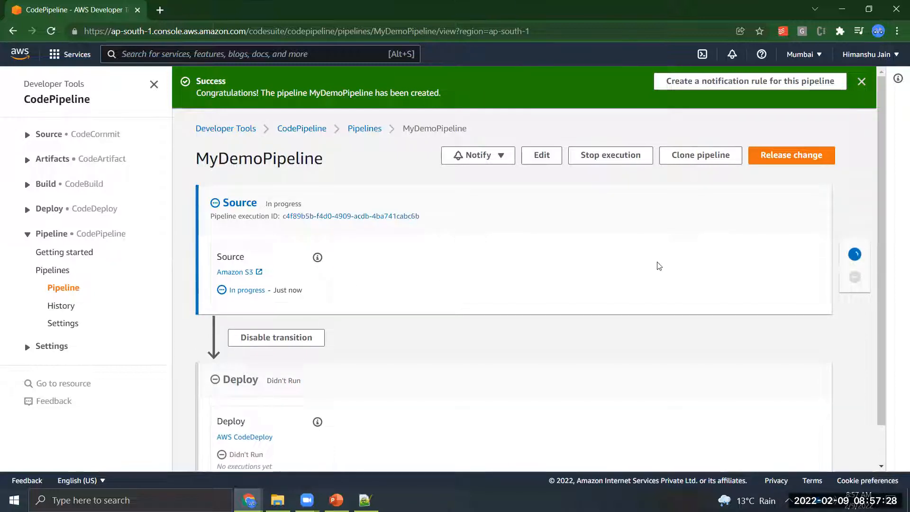
Step: Monitor the Source and Deploy stages of MyDemoPipeline and dismiss the pipeline creation notification
{"action": "left_click_drag", "start_coordinate": [876, 216], "coordinate": [876, 277]}
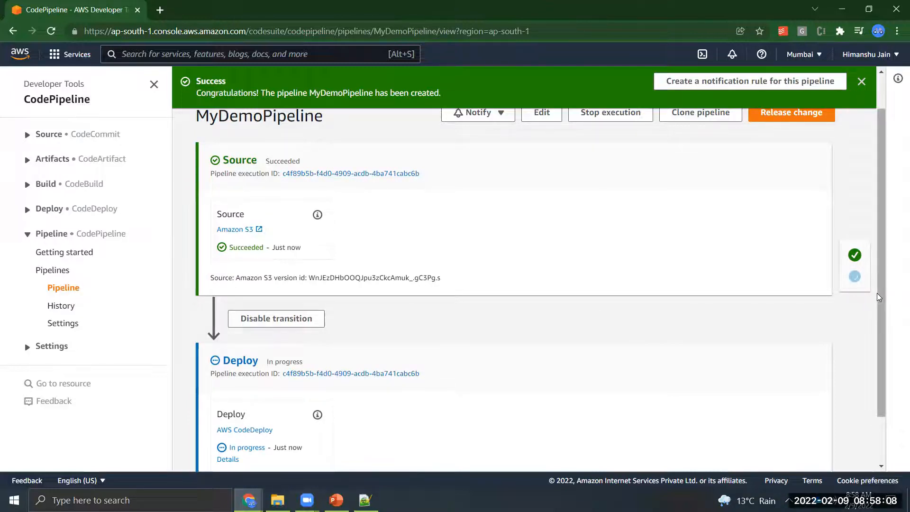
{"action": "scroll", "coordinate": [875, 313], "scroll_direction": "down", "scroll_amount": 1}
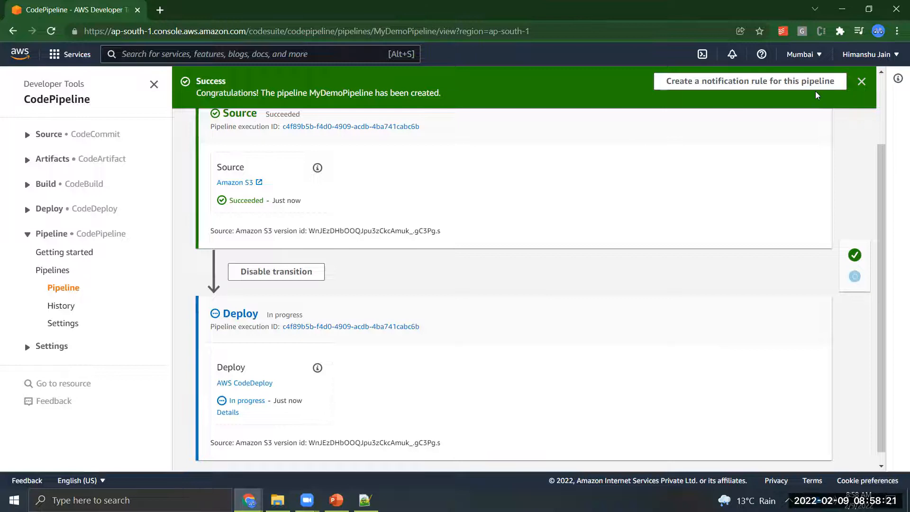
{"action": "left_click", "coordinate": [862, 82]}
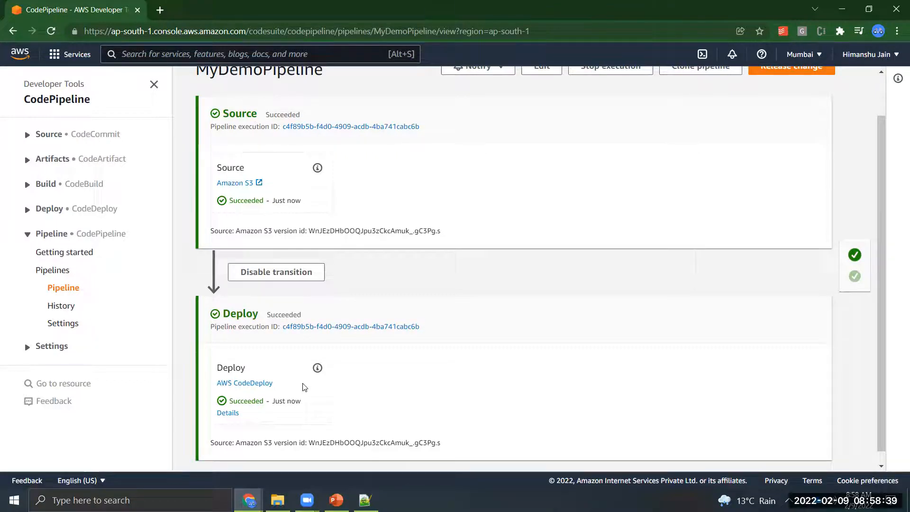
Step: View the Deploy stage's deployment details, then return to MyDemoPipeline from the pipelines list
{"action": "left_click", "coordinate": [221, 416]}
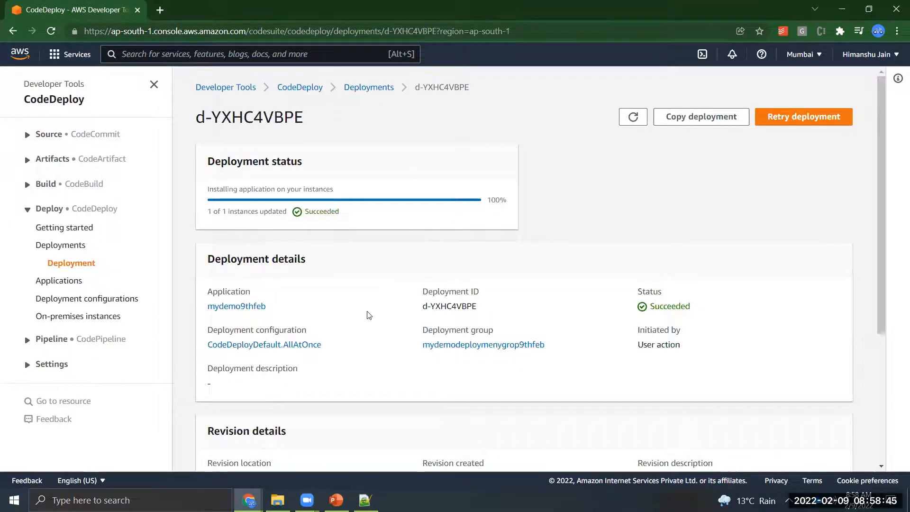
{"action": "left_click_drag", "start_coordinate": [64, 280], "coordinate": [273, 153]}
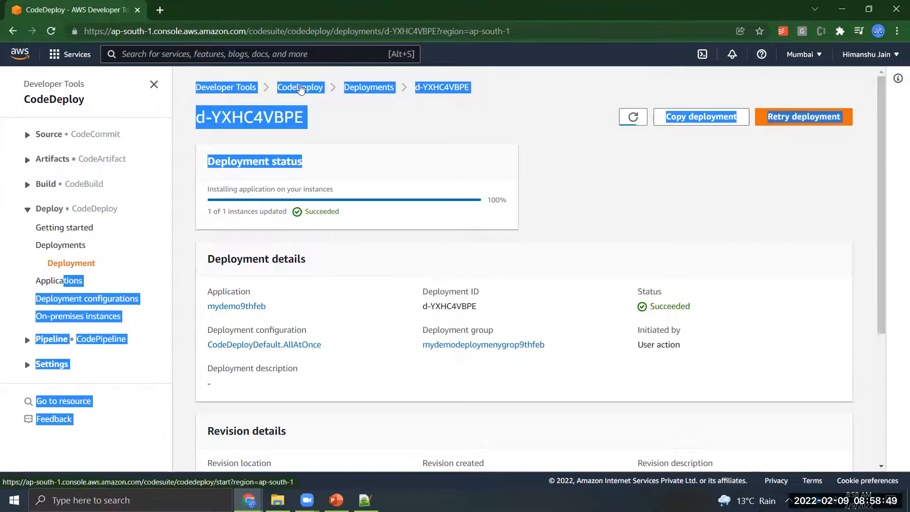
{"action": "left_click", "coordinate": [300, 88]}
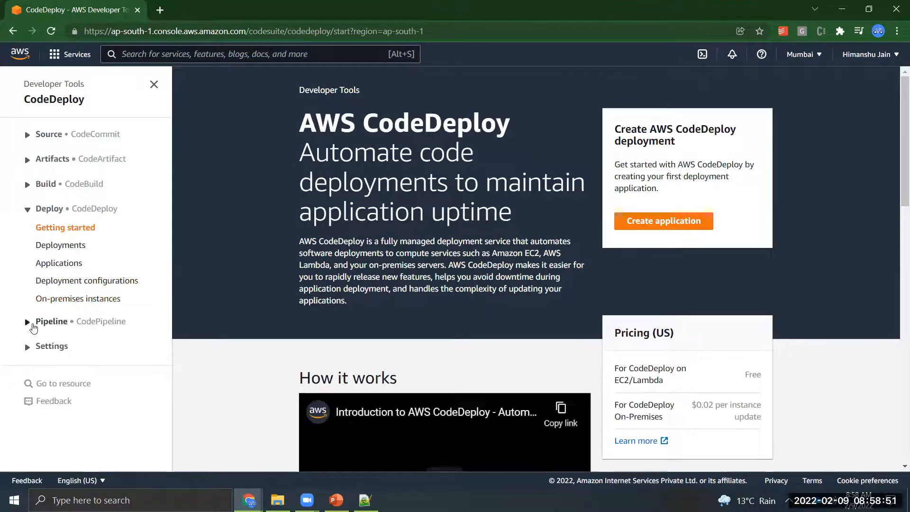
{"action": "left_click", "coordinate": [30, 324]}
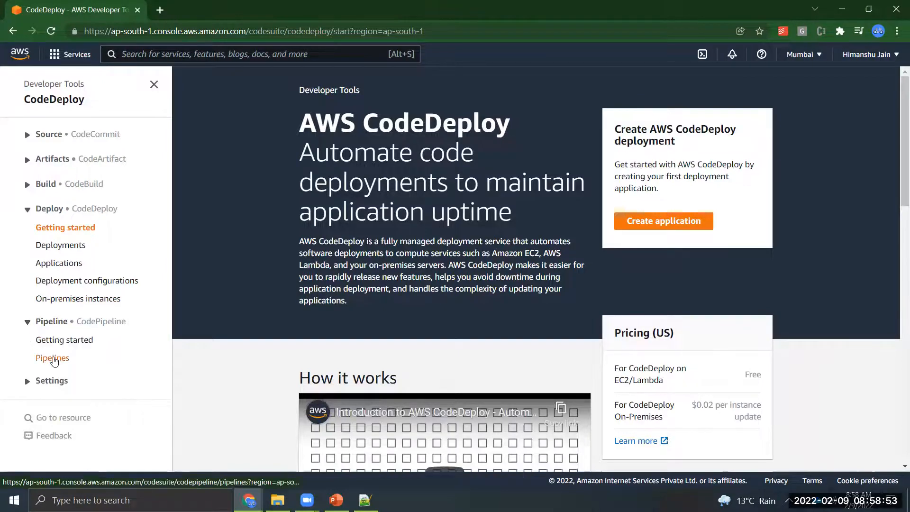
{"action": "left_click", "coordinate": [53, 358]}
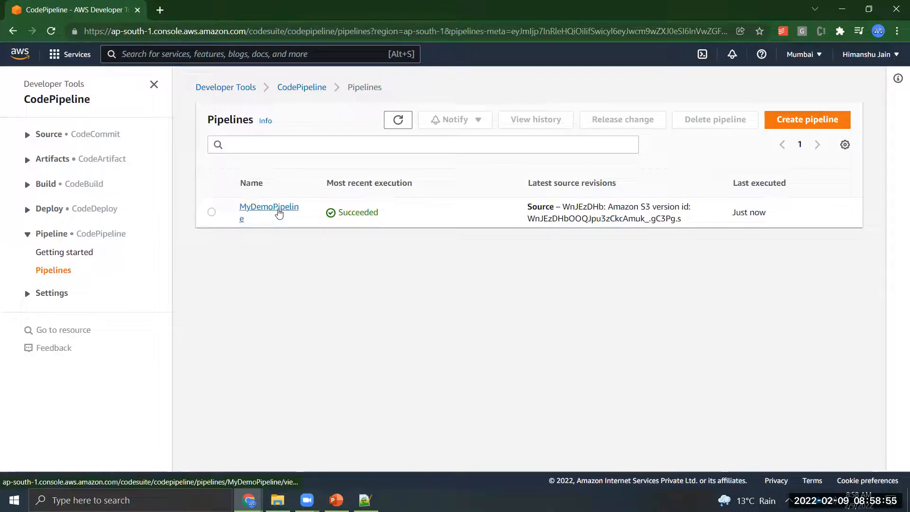
{"action": "left_click", "coordinate": [282, 212]}
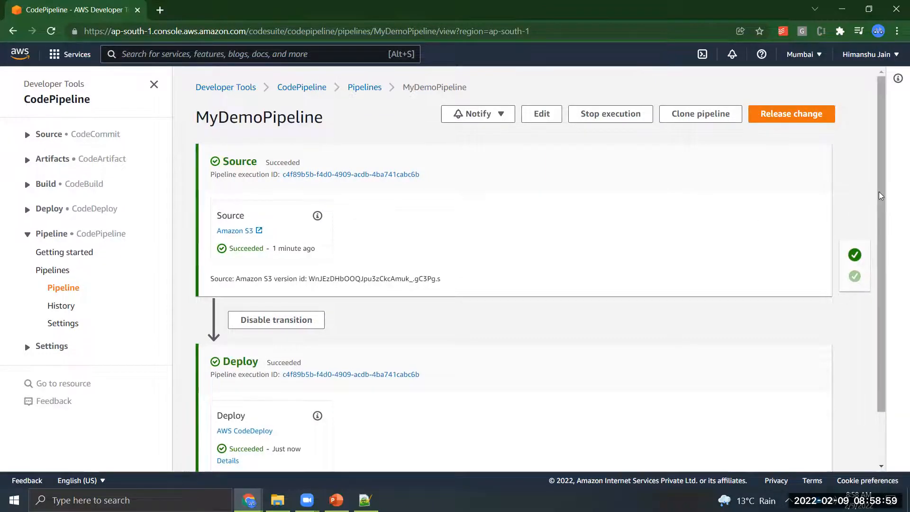
Step: Reopen the Deploy stage's details, check the deployment lifecycle events, and open the target instance in EC2
{"action": "scroll", "coordinate": [892, 237], "scroll_direction": "down", "scroll_amount": 2}
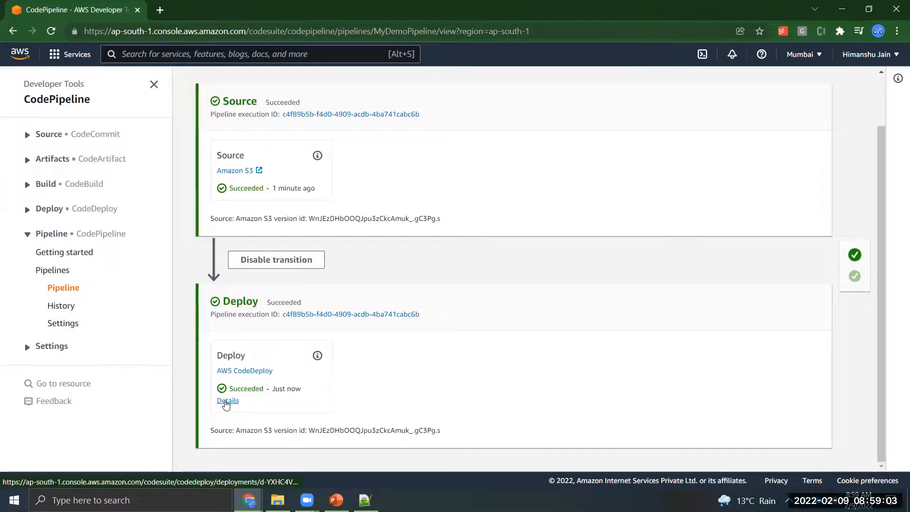
{"action": "left_click", "coordinate": [226, 401]}
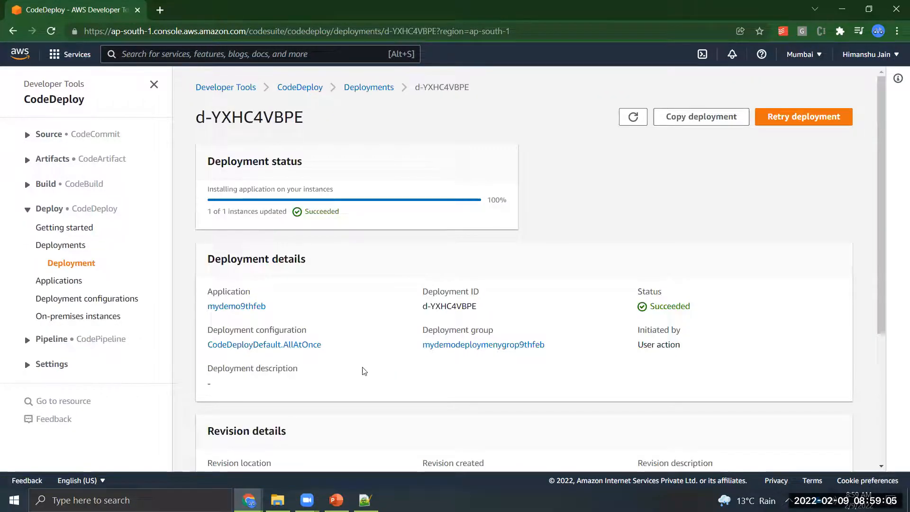
{"action": "left_click_drag", "start_coordinate": [882, 201], "coordinate": [863, 329]}
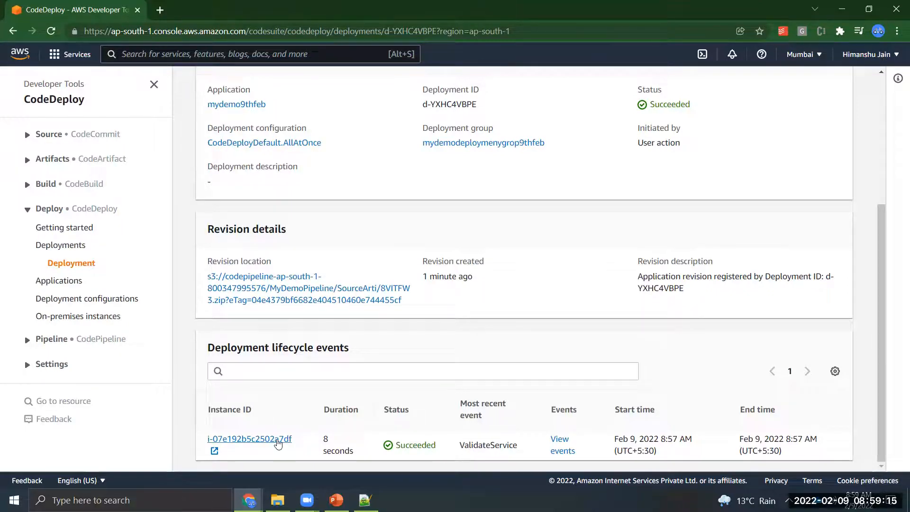
{"action": "left_click", "coordinate": [245, 441]}
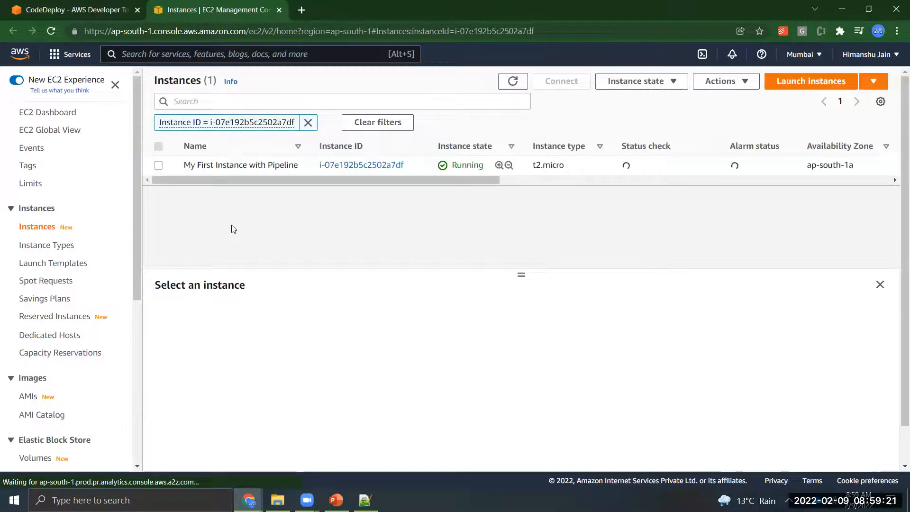
{"action": "left_click", "coordinate": [351, 166]}
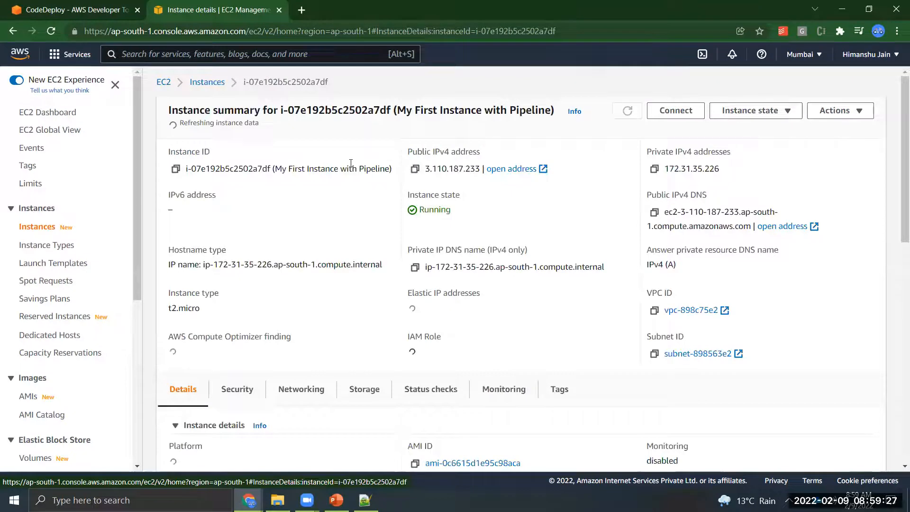
{"action": "left_click", "coordinate": [415, 167]}
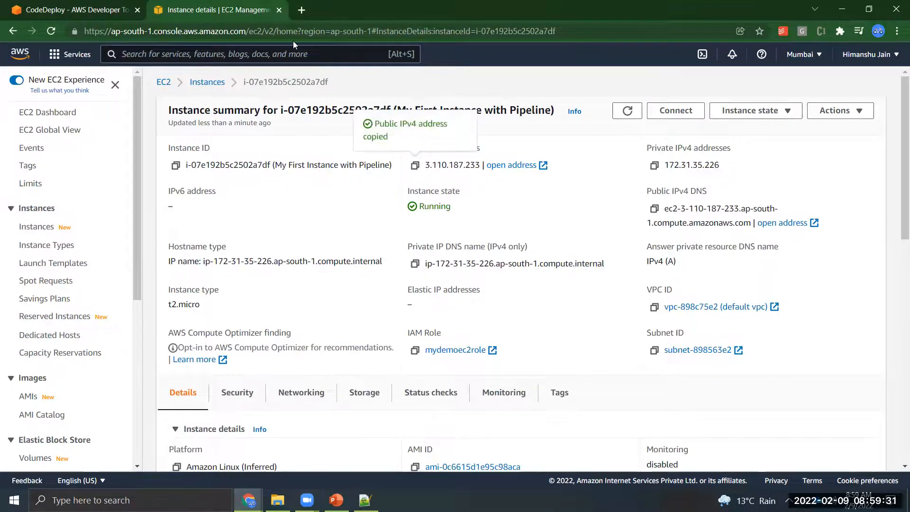
{"action": "left_click", "coordinate": [301, 10]}
{"action": "type", "text": "http://"}
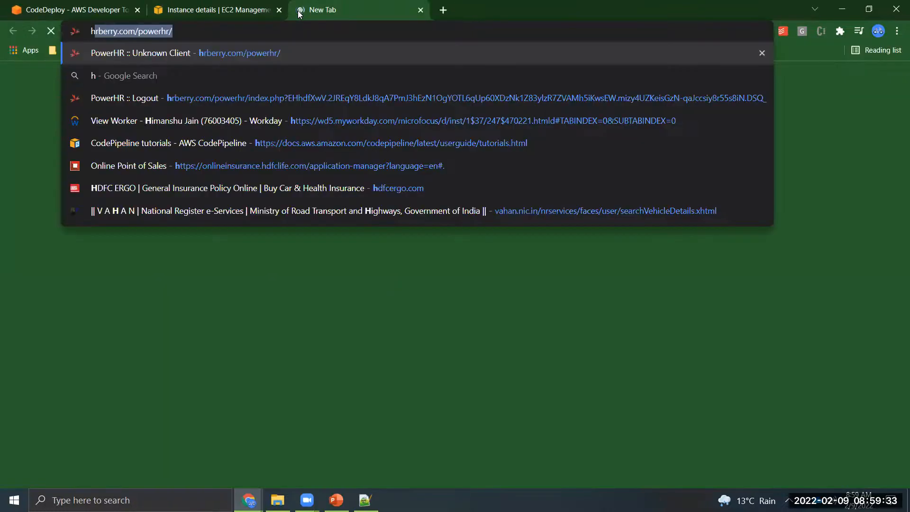
{"action": "key", "text": "ctrl+v"}
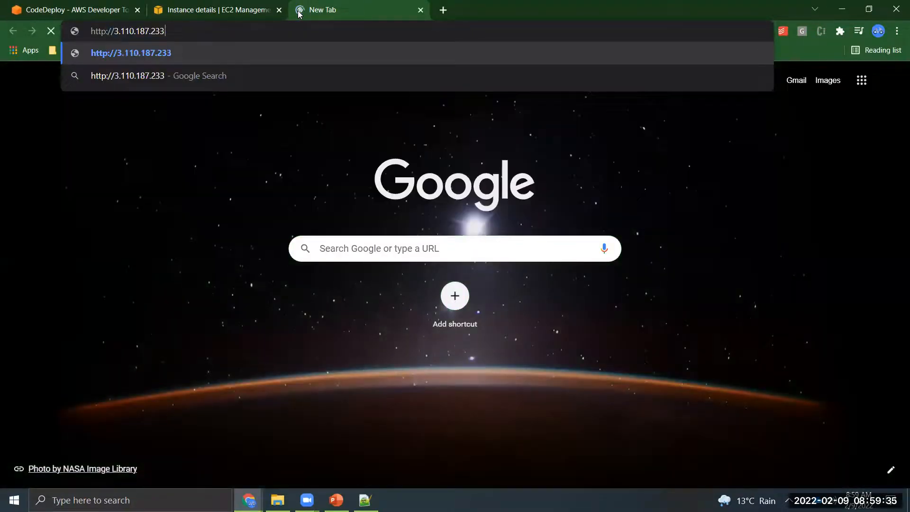
{"action": "key", "text": "Return"}
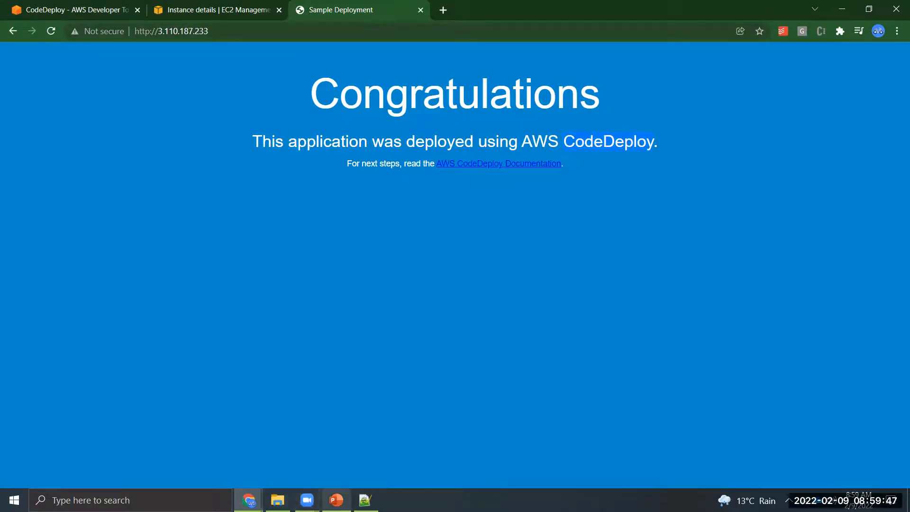
Step: Switch to PowerPoint to view the CodePipeline diagram slide
{"action": "mouse_move", "coordinate": [336, 500]}
{"action": "left_click", "coordinate": [344, 469]}
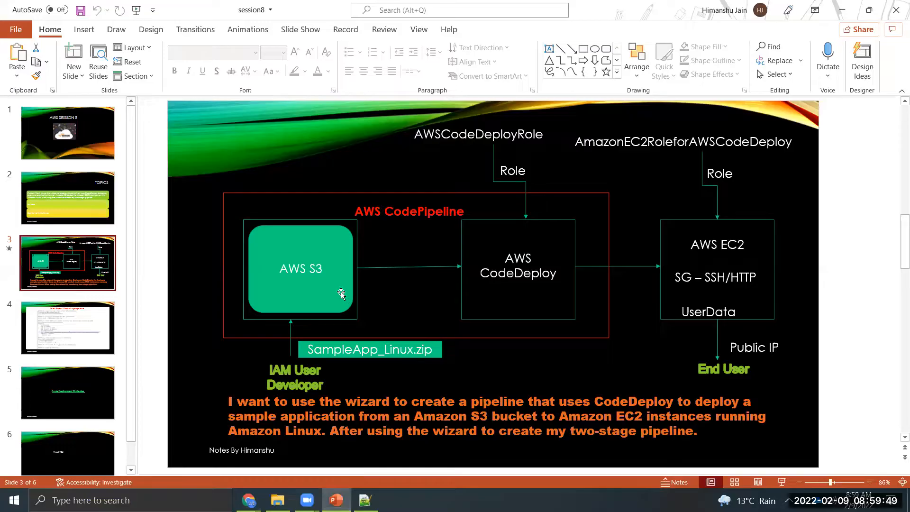